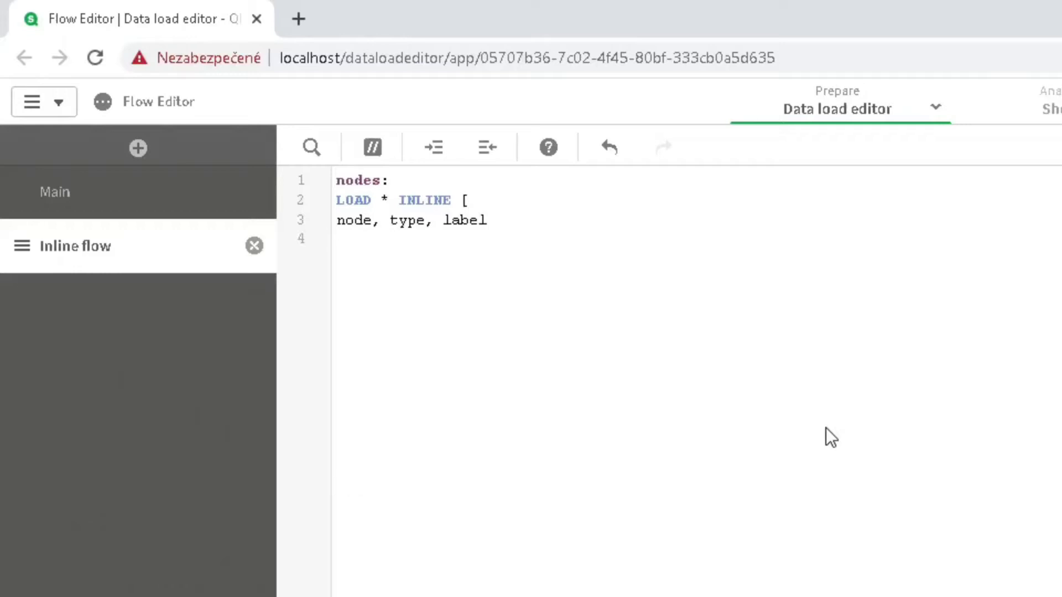
Close the nodes inline load and add a lines table loaded inline with the fields from and to.
text(];)
key(Return)
text(lines: )
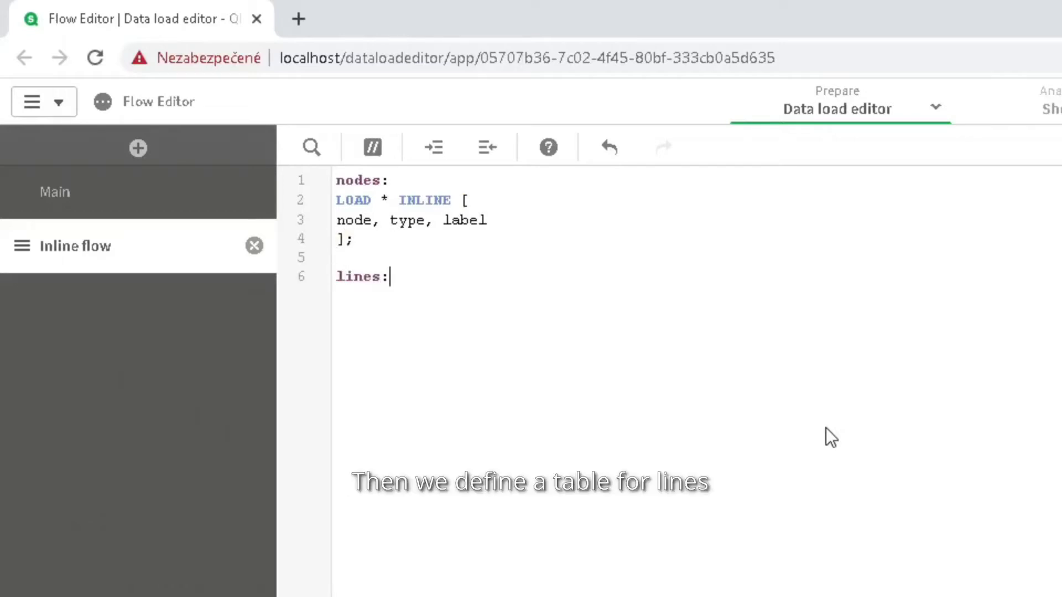
text(LOAD * INLINE [)
key(Return)
text(];)
key(Left)
key(Left)
key(Return)
key(Up)
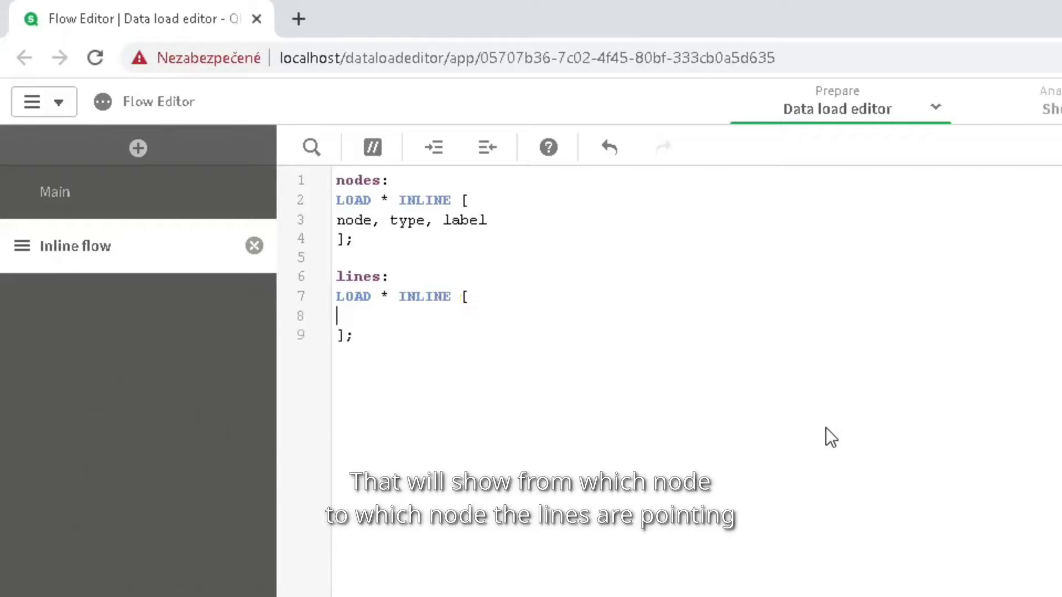
text(from, to)
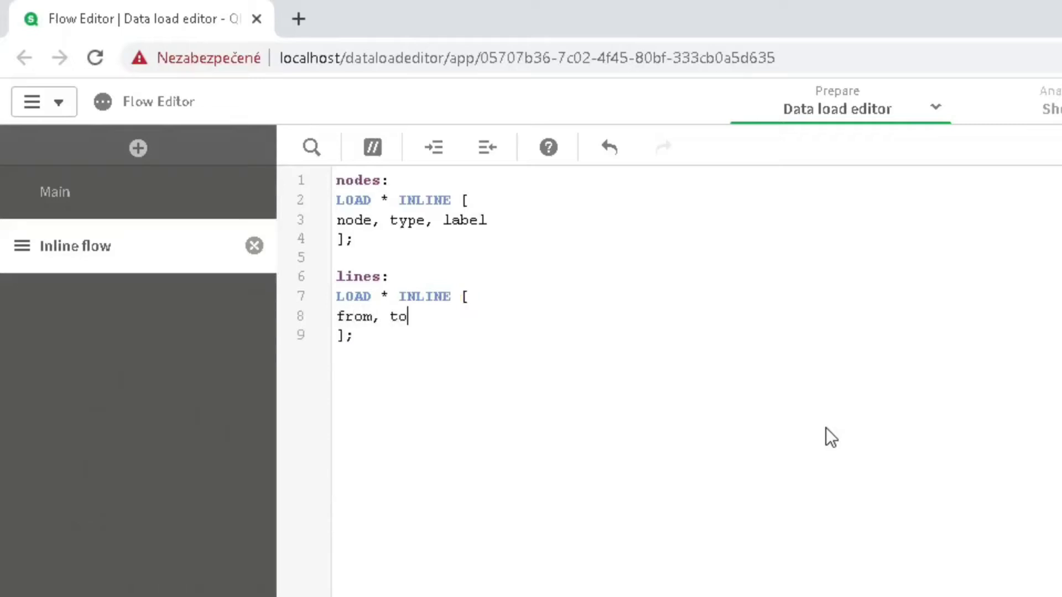
Fill the nodes table with the rows "1, start, Welcome", "2, connector, Create Flow" and "3, end, End".
key(Left)
key(Left)
key(Return)
key(Up)
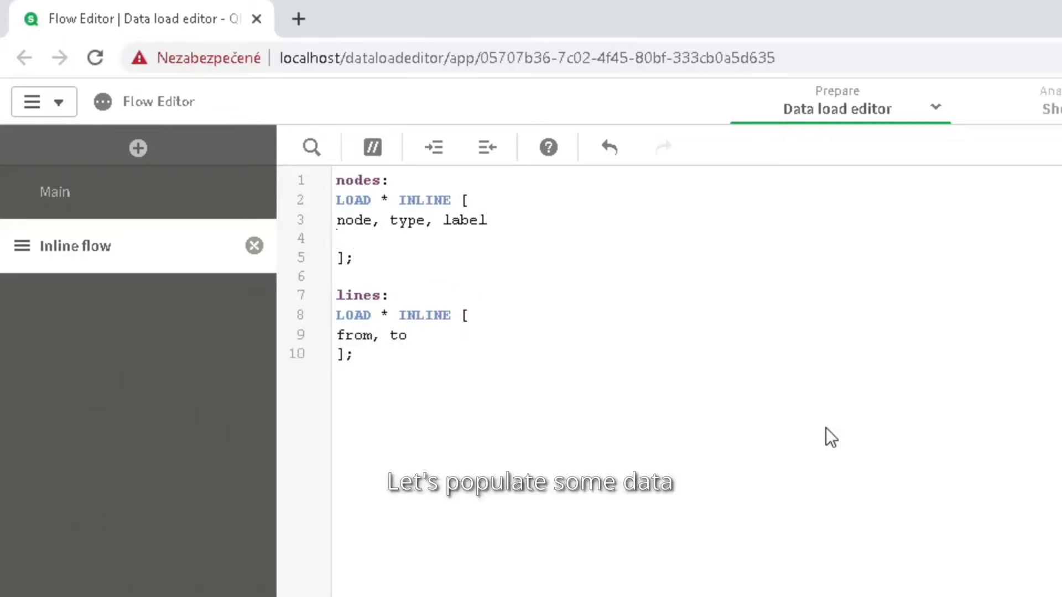
text(1, start, Welcome)
key(Return)
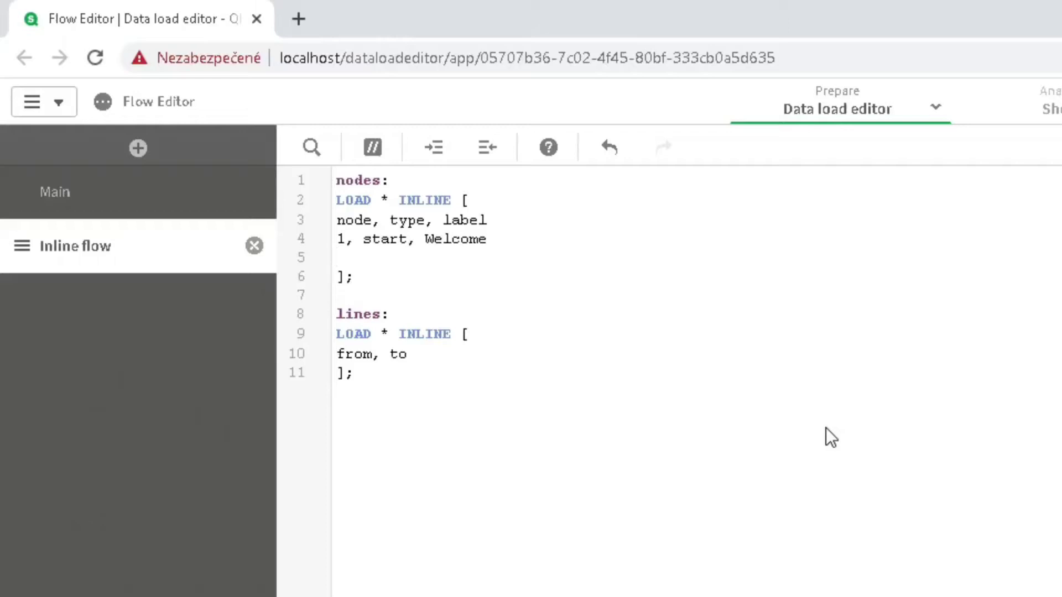
text(2, connect)
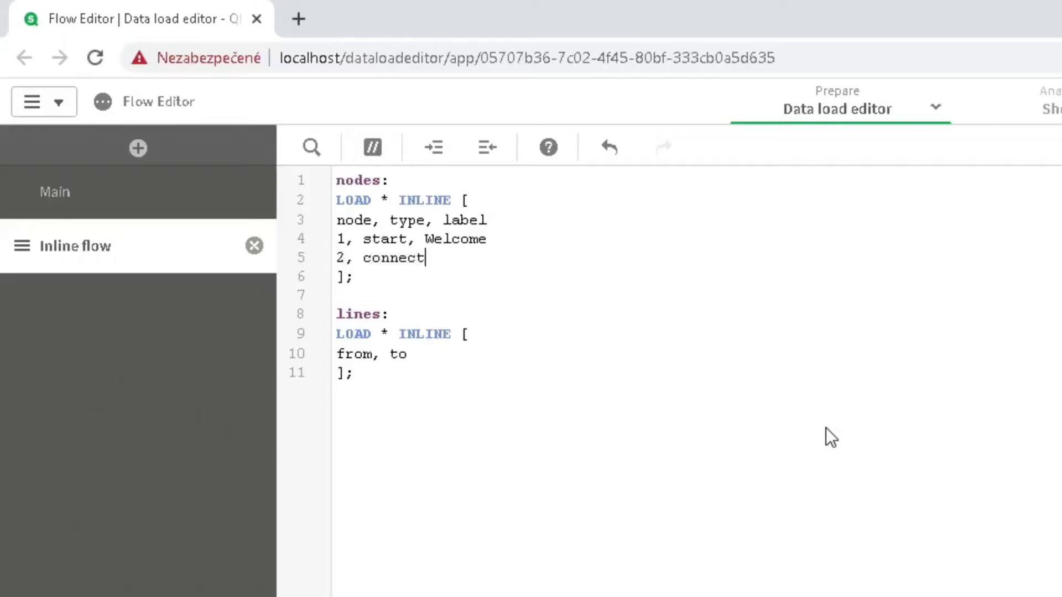
text(or, Create)
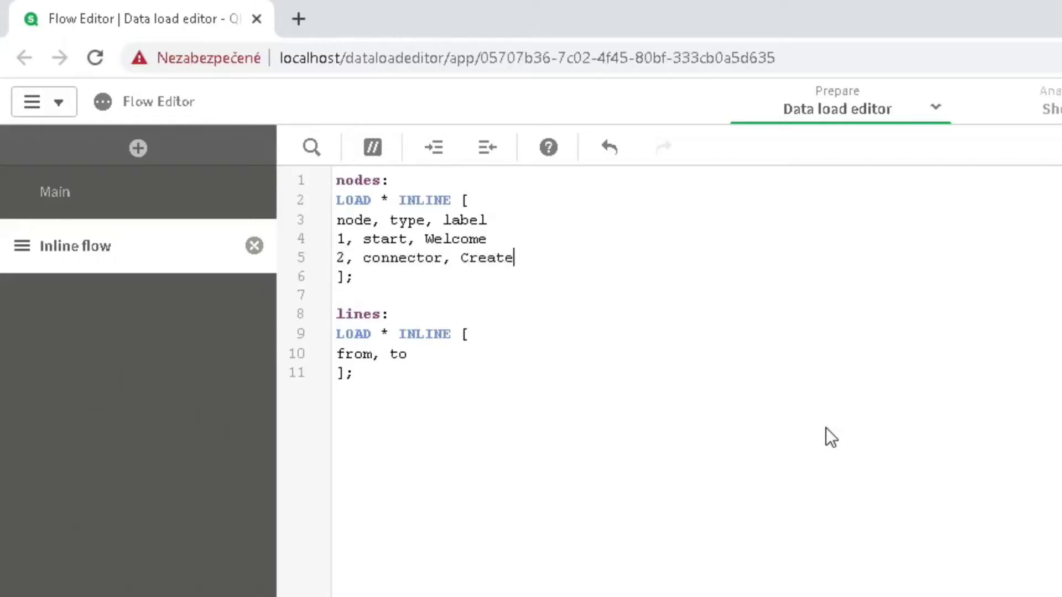
text( Flow)
key(Return)
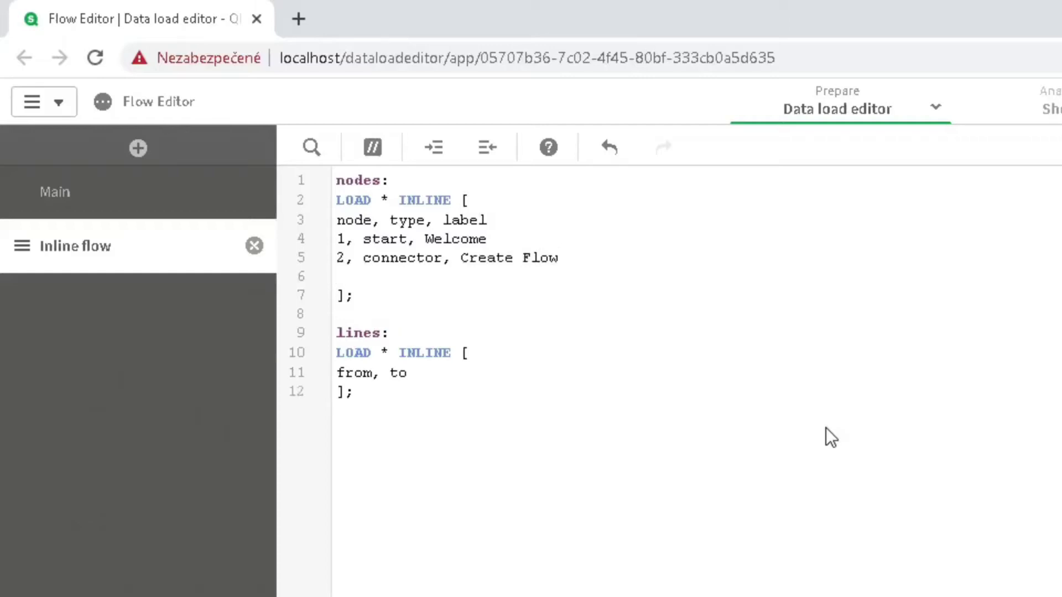
text(3, end, End)
key(Down)
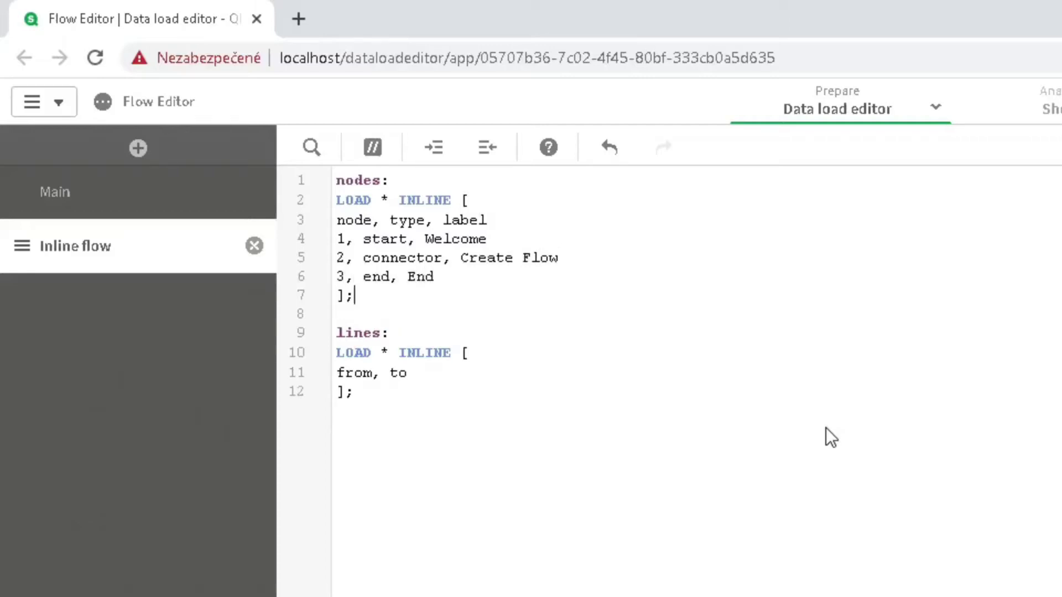
Fill the lines table with the rows "1, 2" and "2, 3" below its field names.
key(Return)
text(1, 2)
key(Return)
text(2, 3)
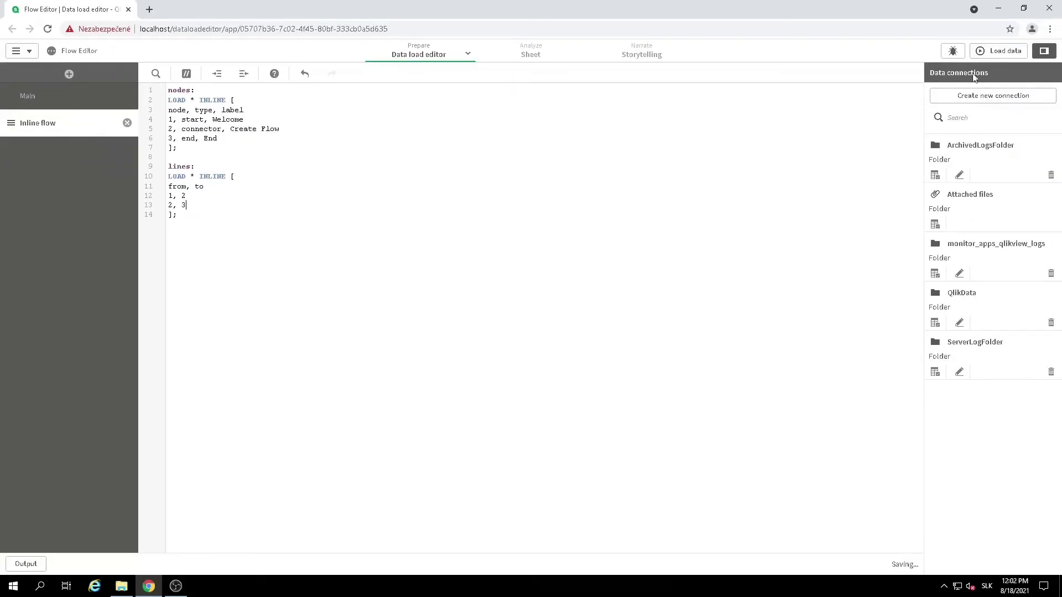
Load the script's data into the app and open My new sheet for editing.
click(1007, 52)
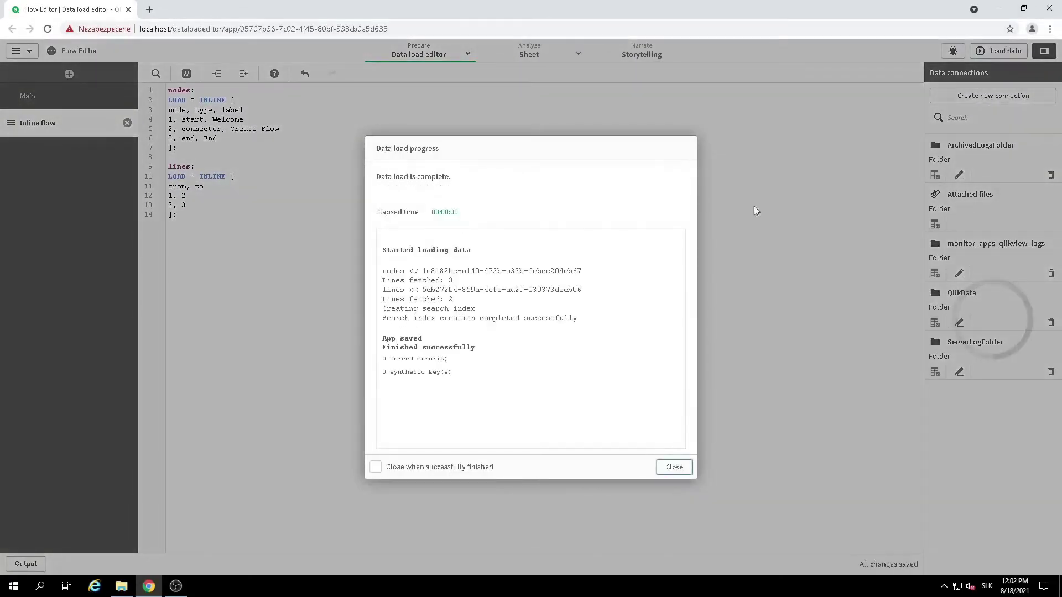
click(673, 467)
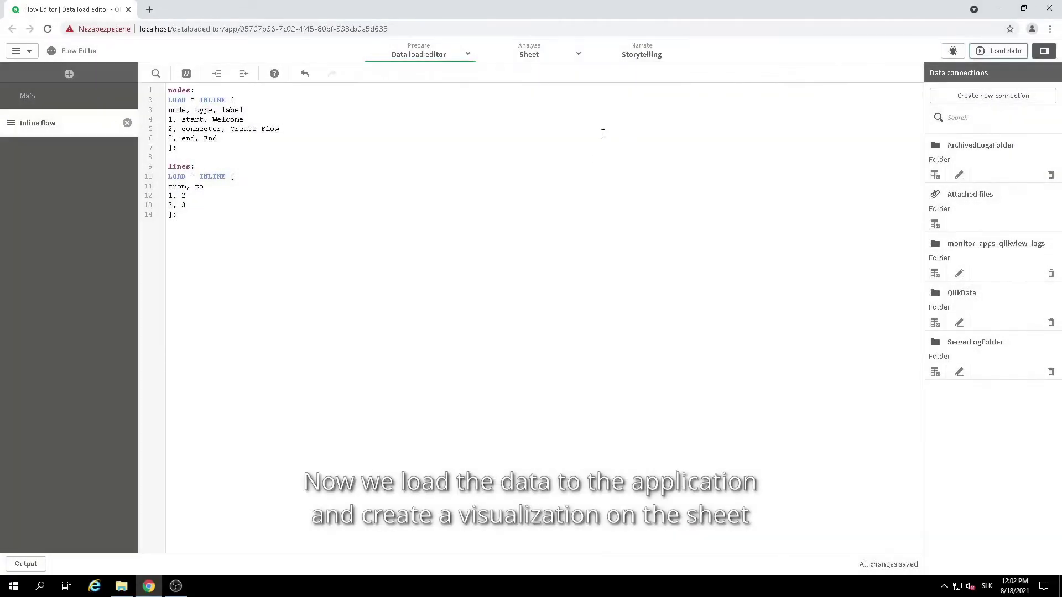
click(579, 56)
click(587, 79)
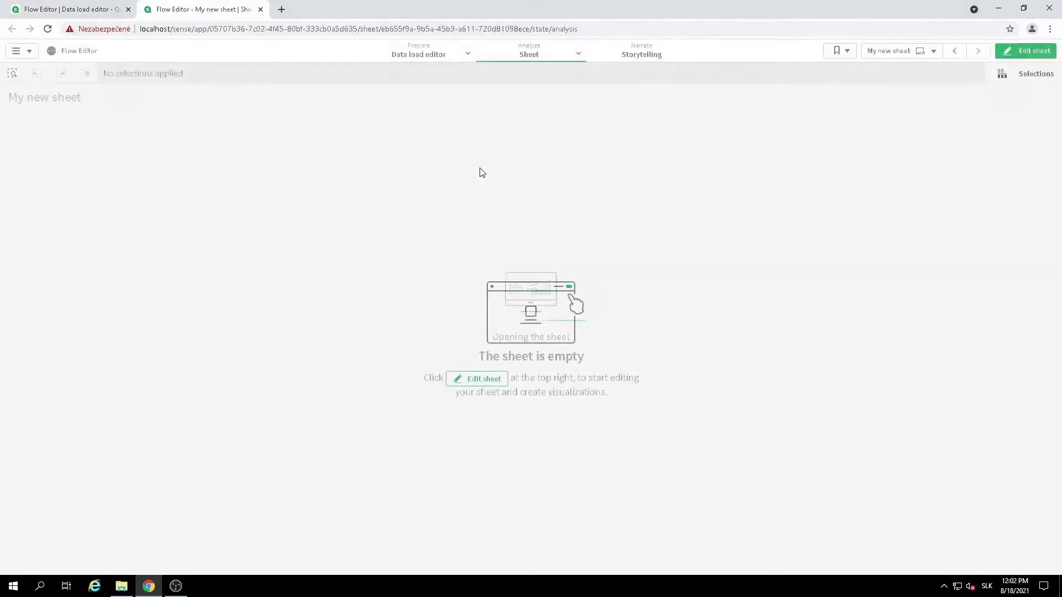
click(1023, 52)
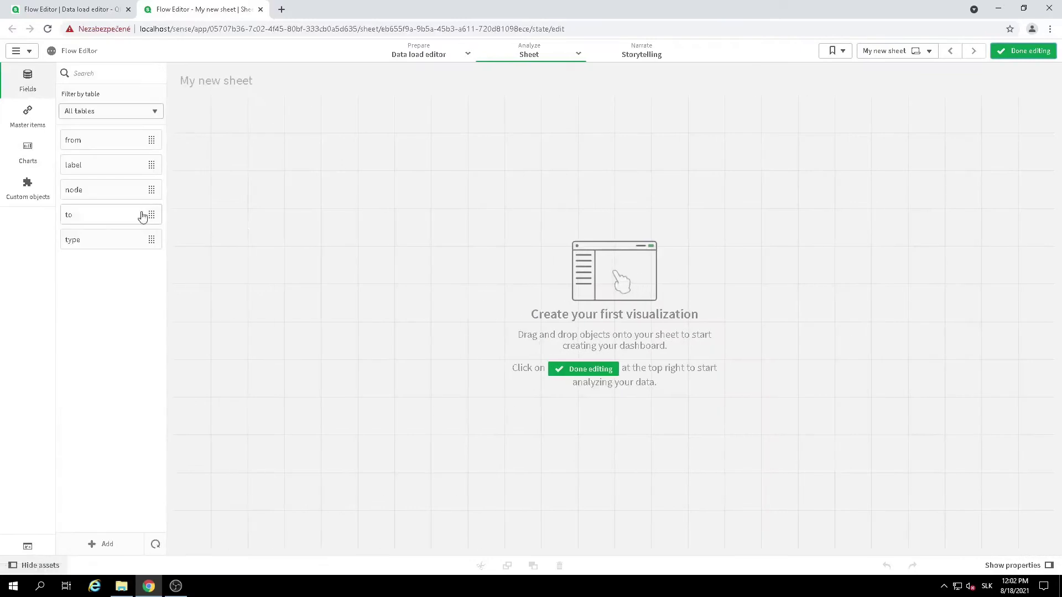
Find the Inphinity Flow custom object by searching for "flow" and place it over the sheet's left half at full height.
click(28, 151)
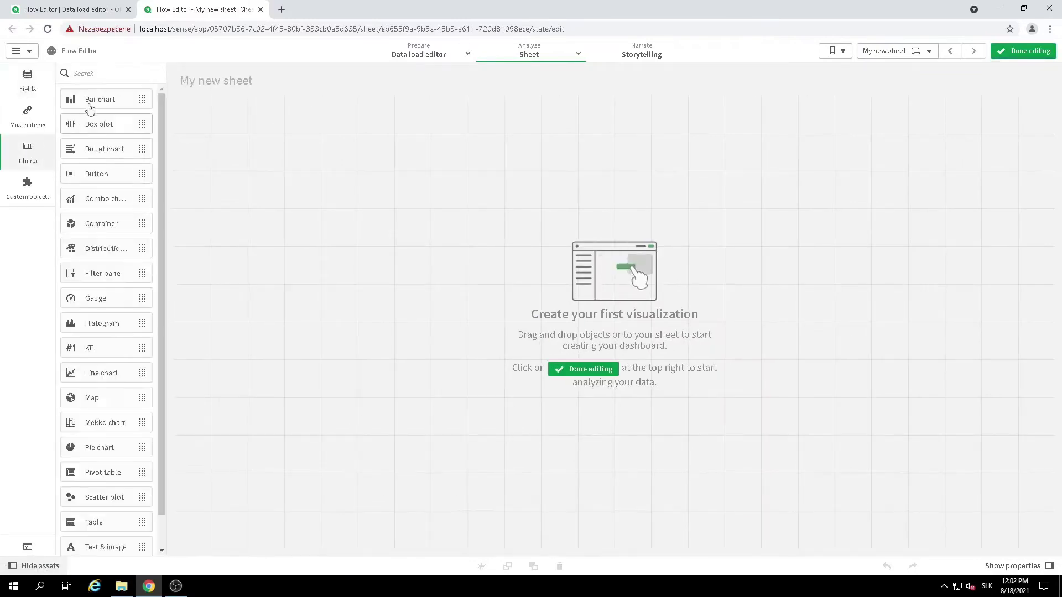
click(105, 74)
text(flow)
click(28, 194)
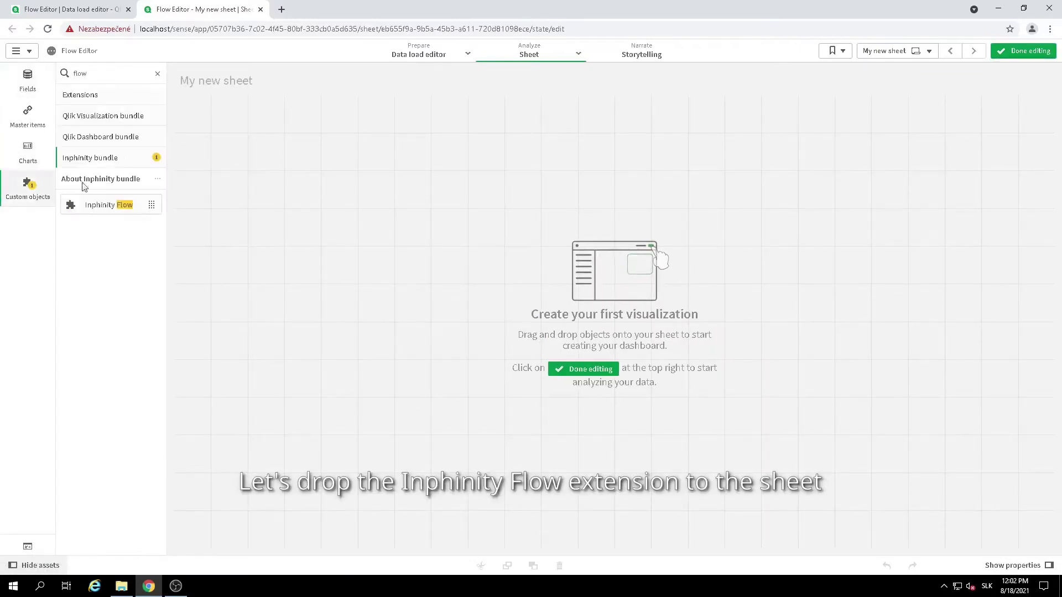
drag(151, 205, 343, 263)
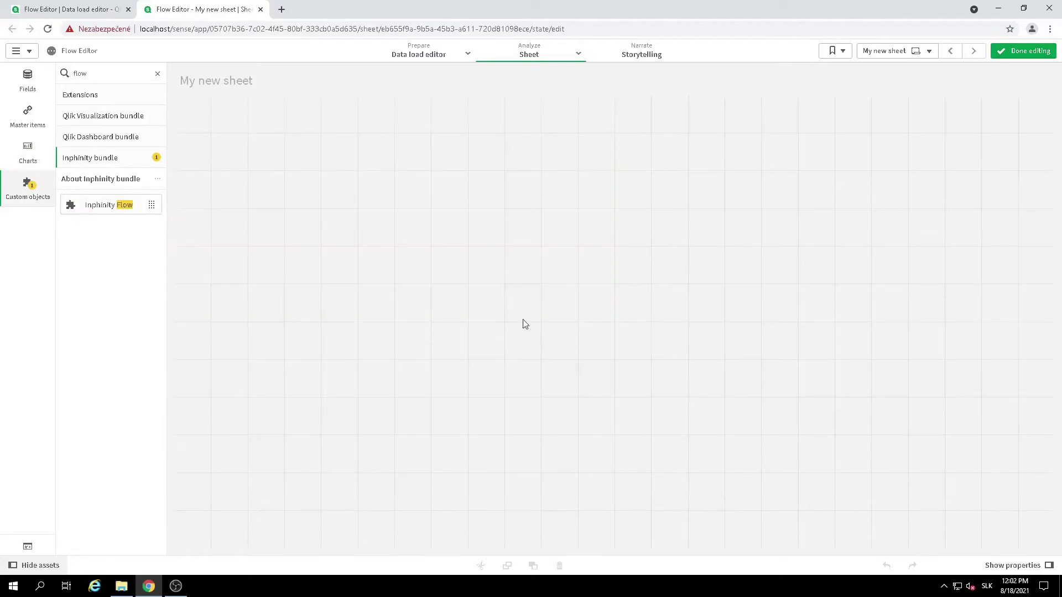
drag(360, 319, 395, 555)
Set the flow object's node id to node, node type to type and node label to label.
click(942, 108)
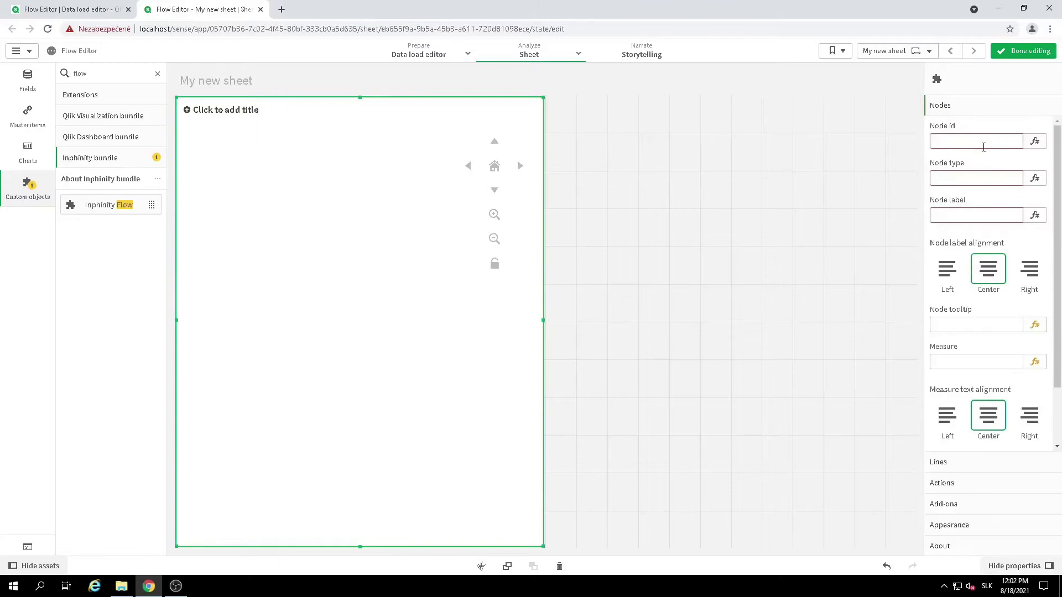
click(983, 147)
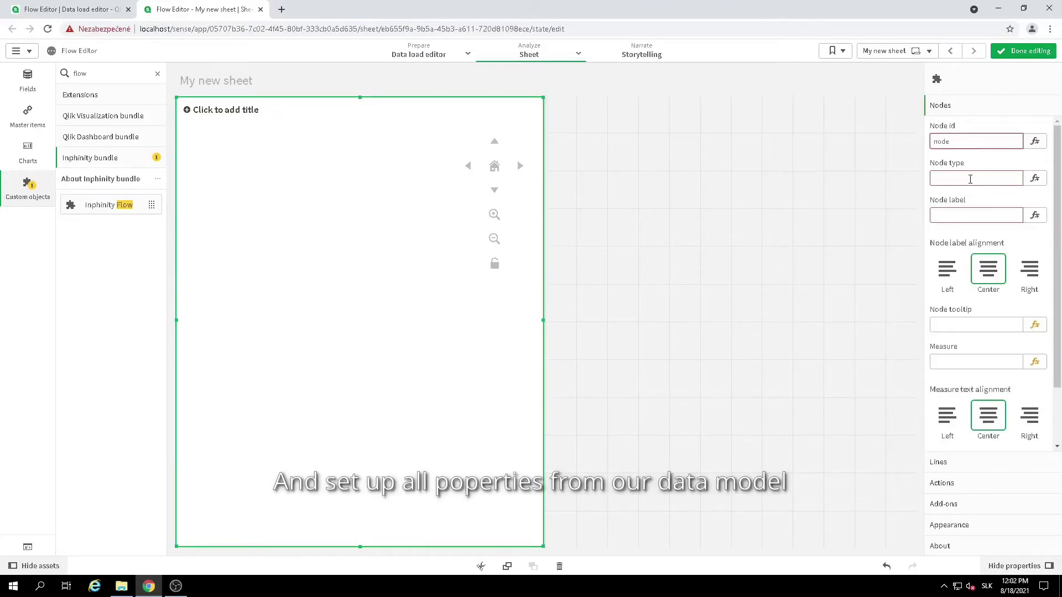
click(970, 178)
text(type)
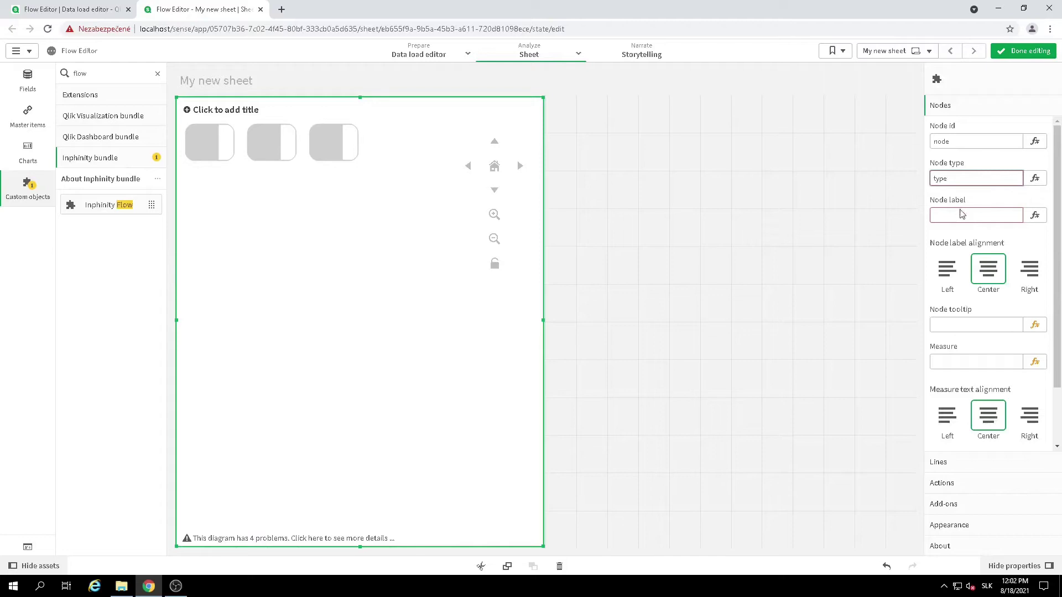
click(961, 215)
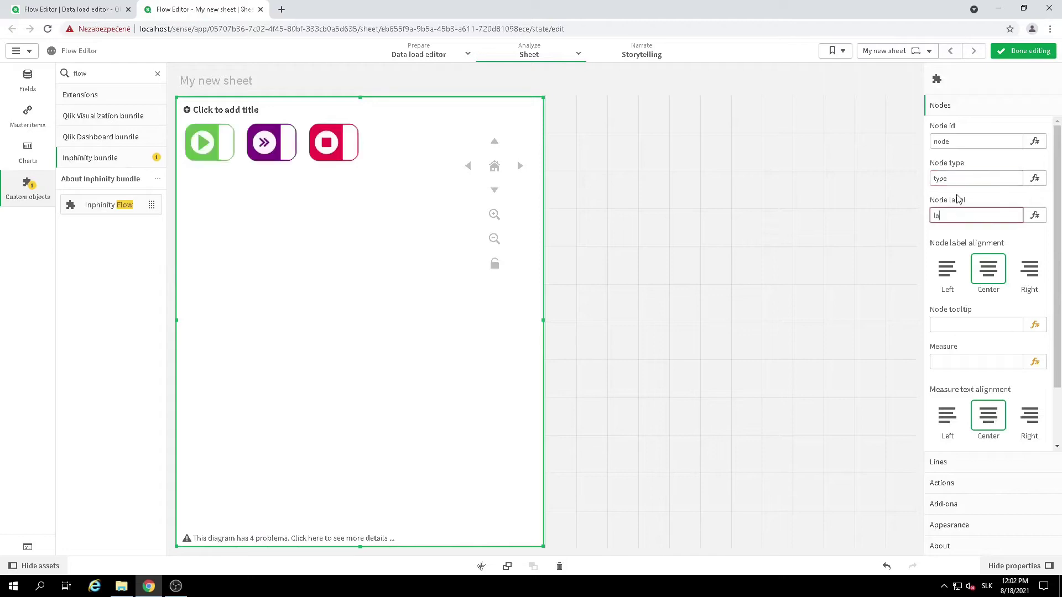
key(Return)
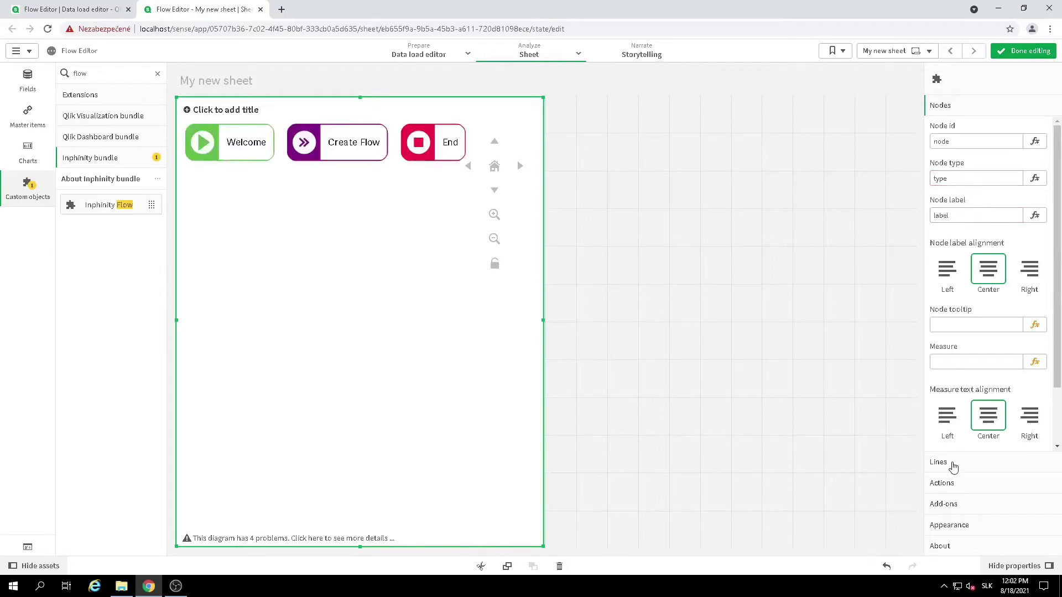
Set the flow object's line source to the from field and its line target to the to field.
click(950, 464)
click(970, 166)
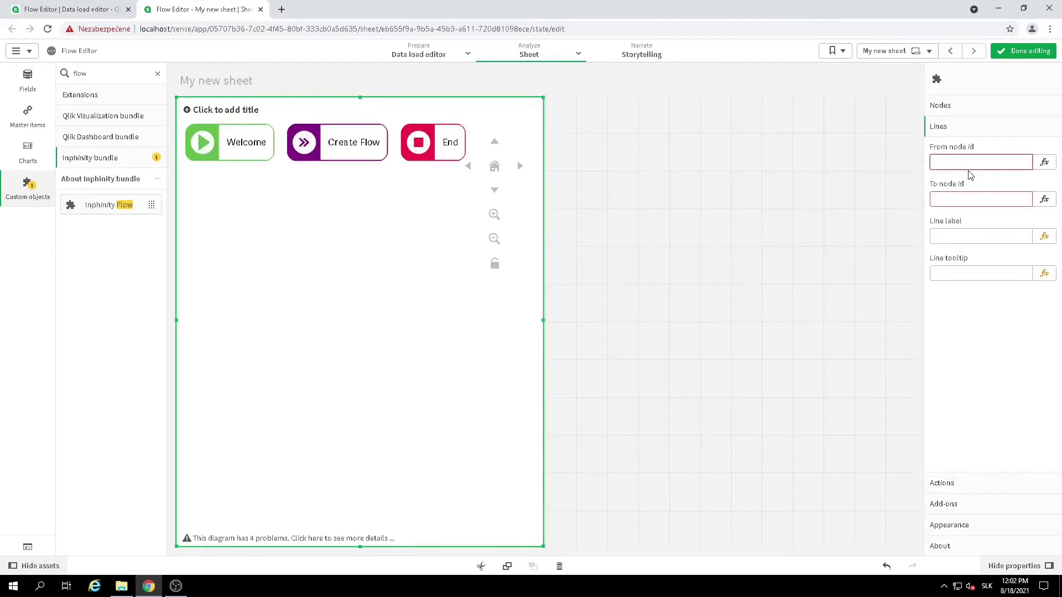
click(968, 199)
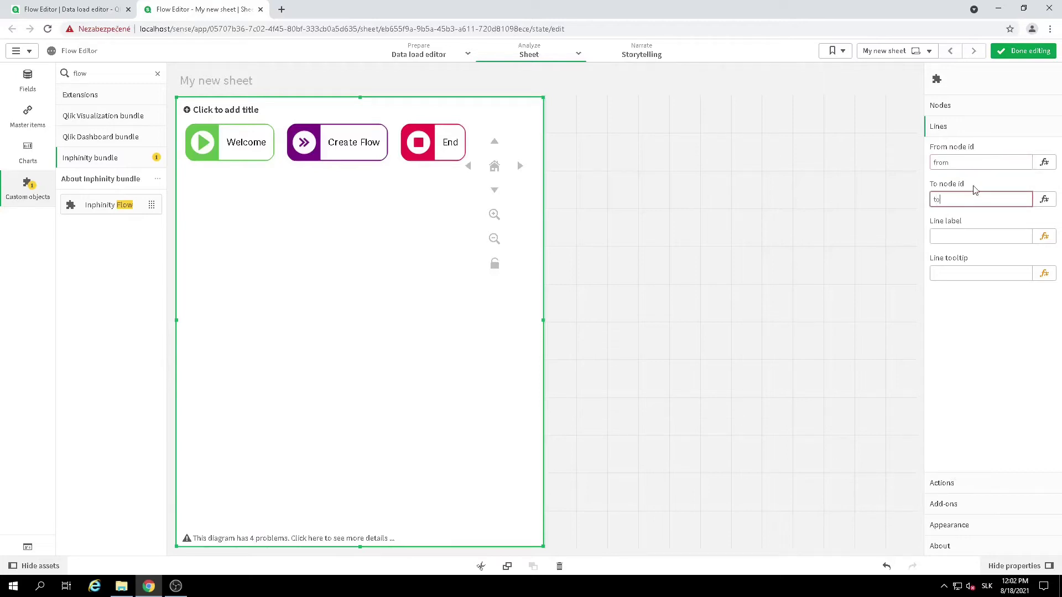
key(Return)
click(728, 271)
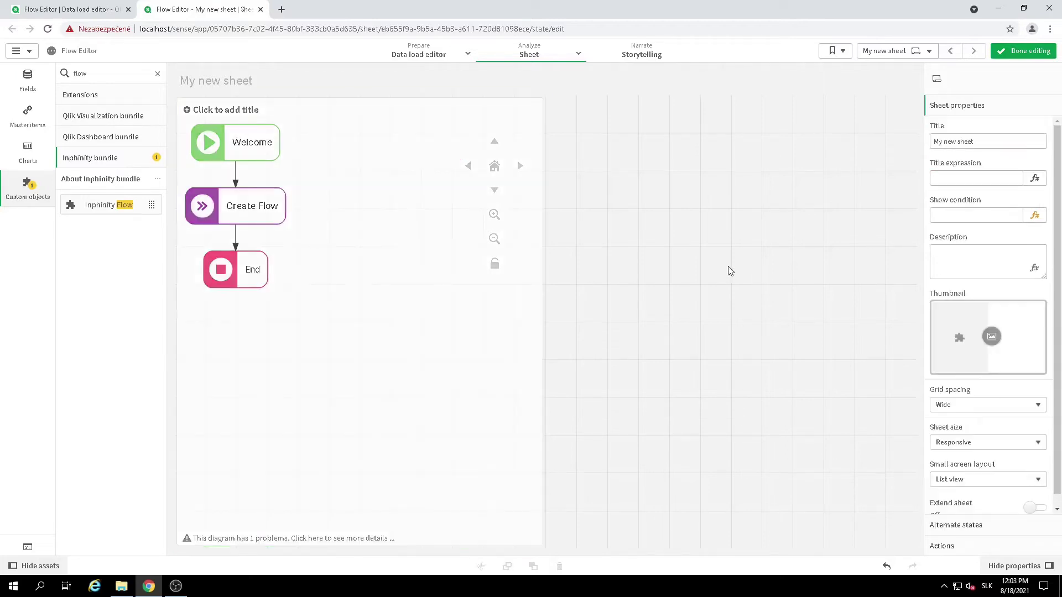
Switch to yEd Graph Editor and create a new document.
click(426, 415)
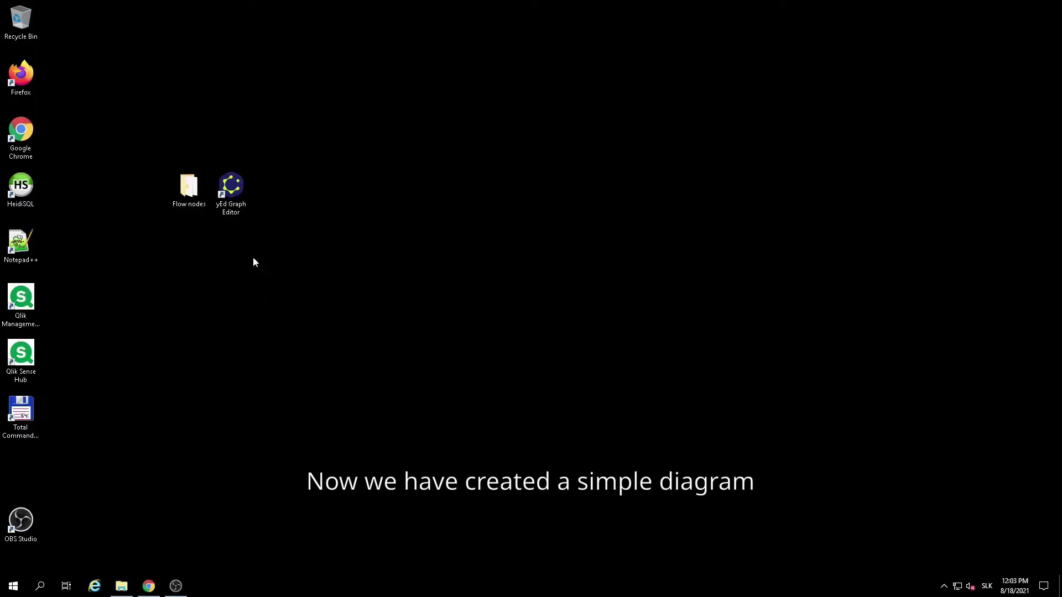
double_click(231, 191)
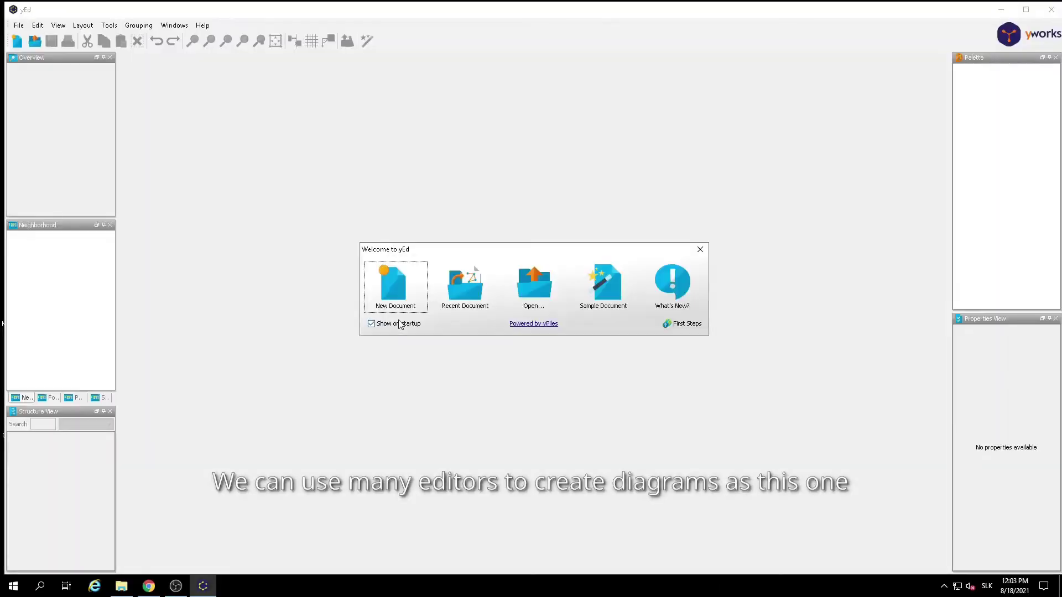
click(406, 268)
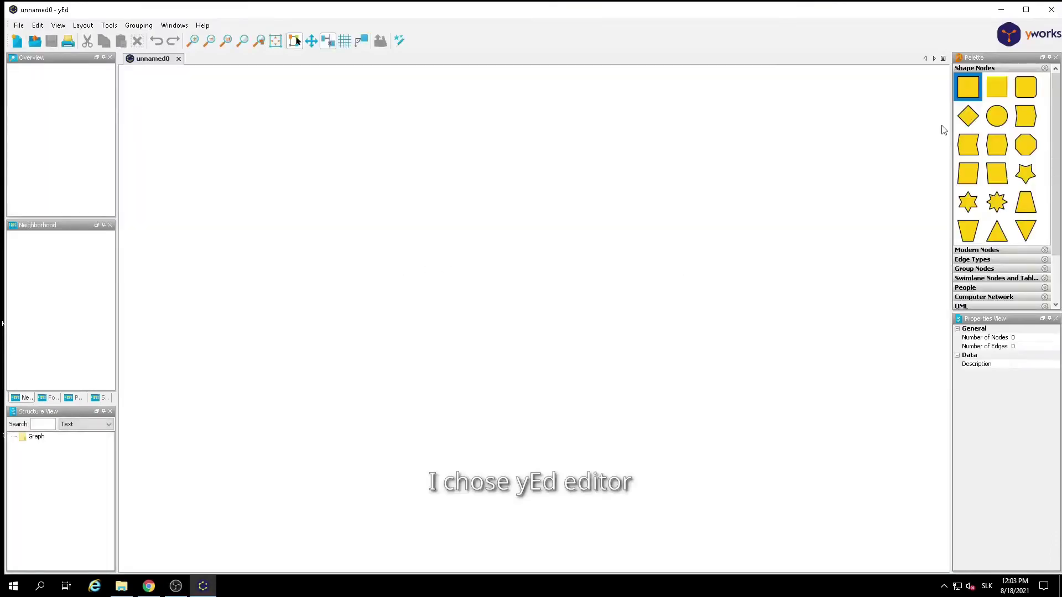
Place a rounded rectangle node about 196 wide and 30 high in the upper part of the canvas and label it Welcome.
drag(1026, 91, 537, 178)
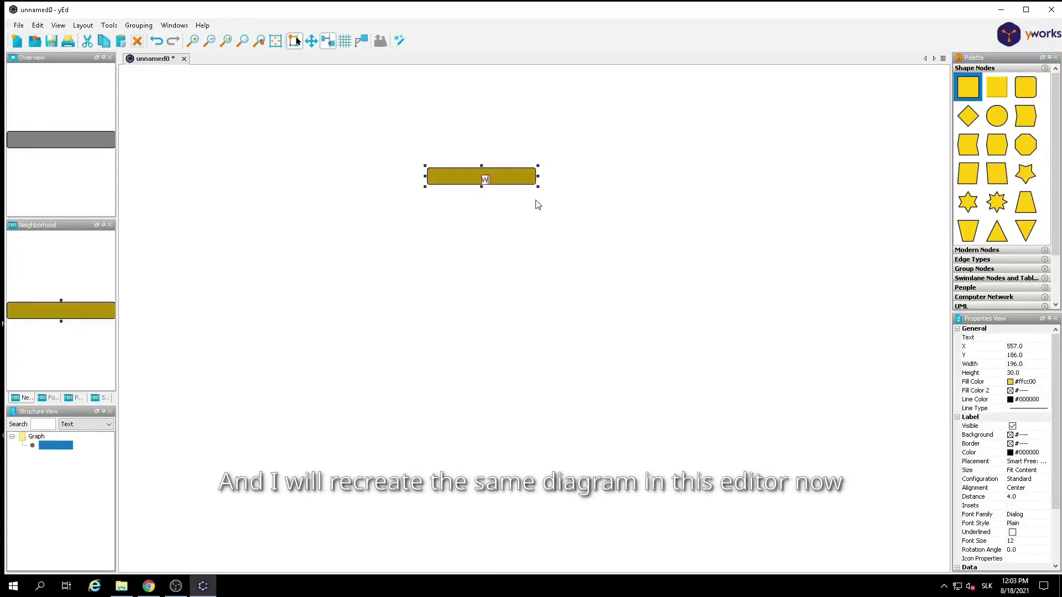
text(elcome)
key(Return)
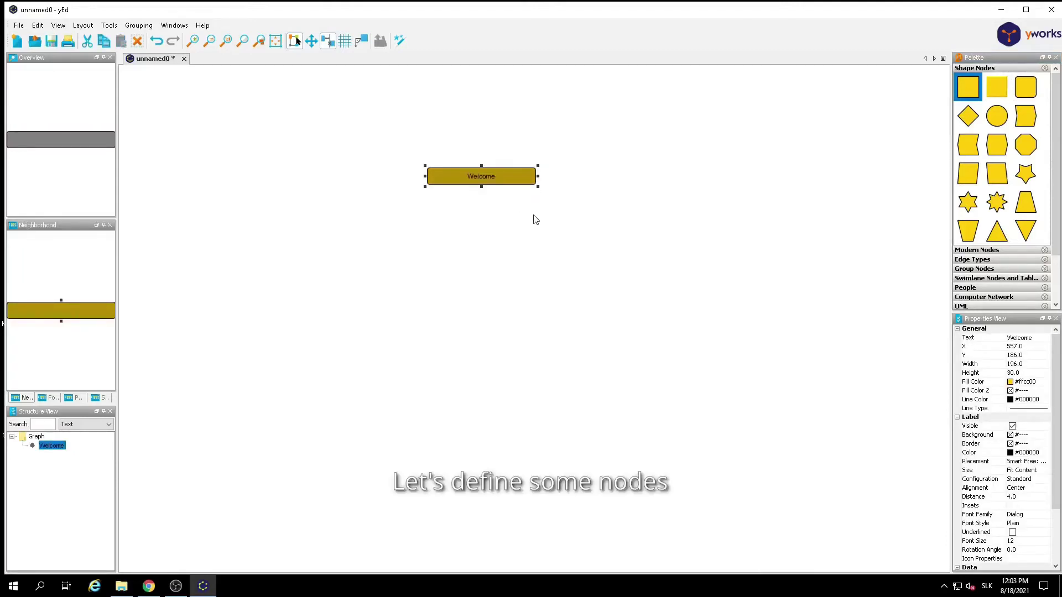
click(537, 217)
Duplicate the Welcome node, place the copy directly below it and label the copy Create Flow.
scroll(502, 196, up, 3)
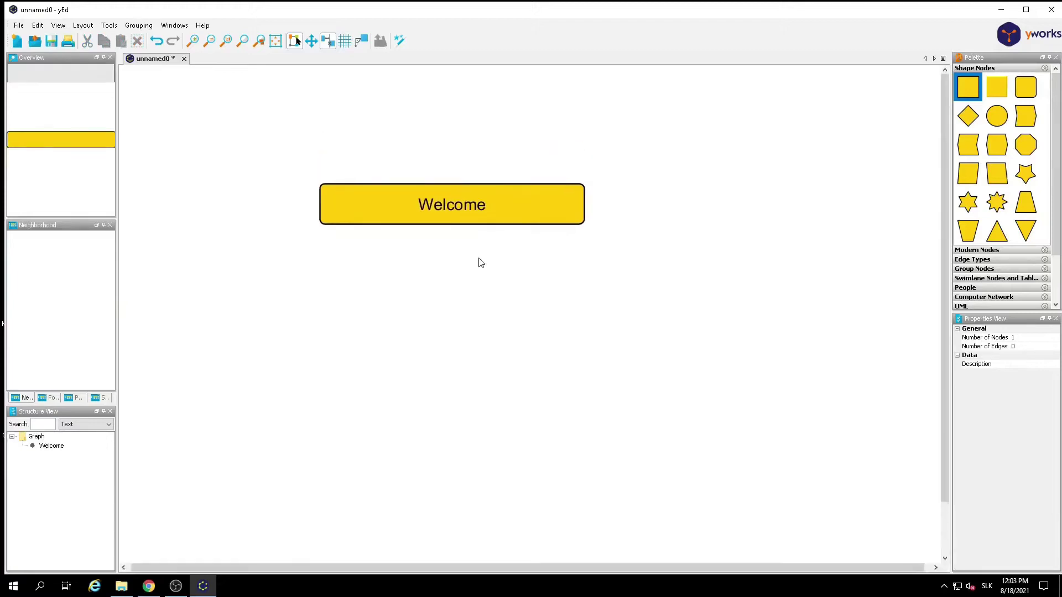
key(ctrl+a)
click(487, 304)
key(ctrl+v)
drag(499, 248, 471, 293)
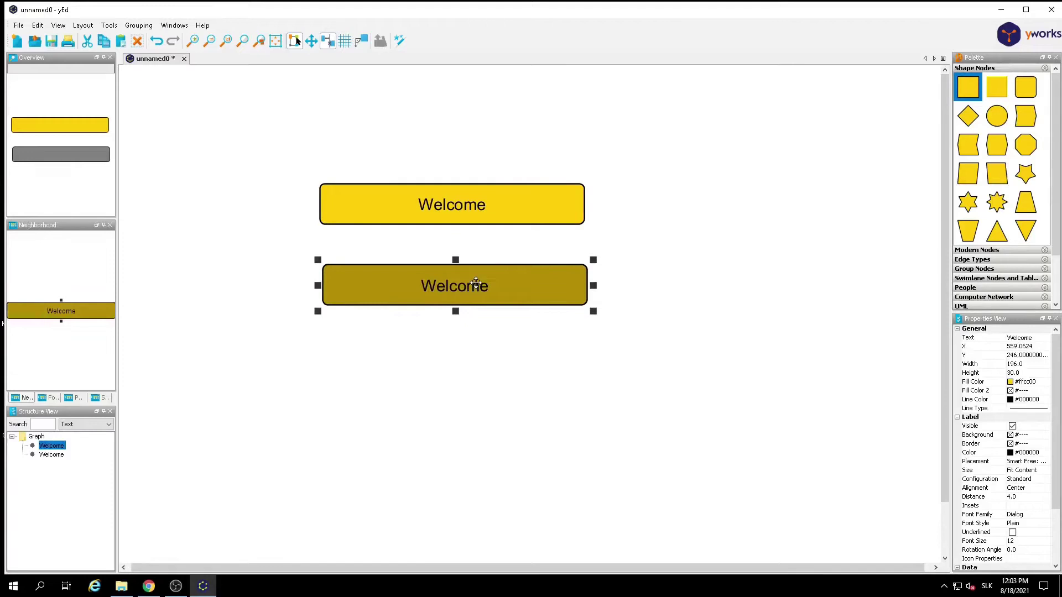
key(F2)
text(Create Flow)
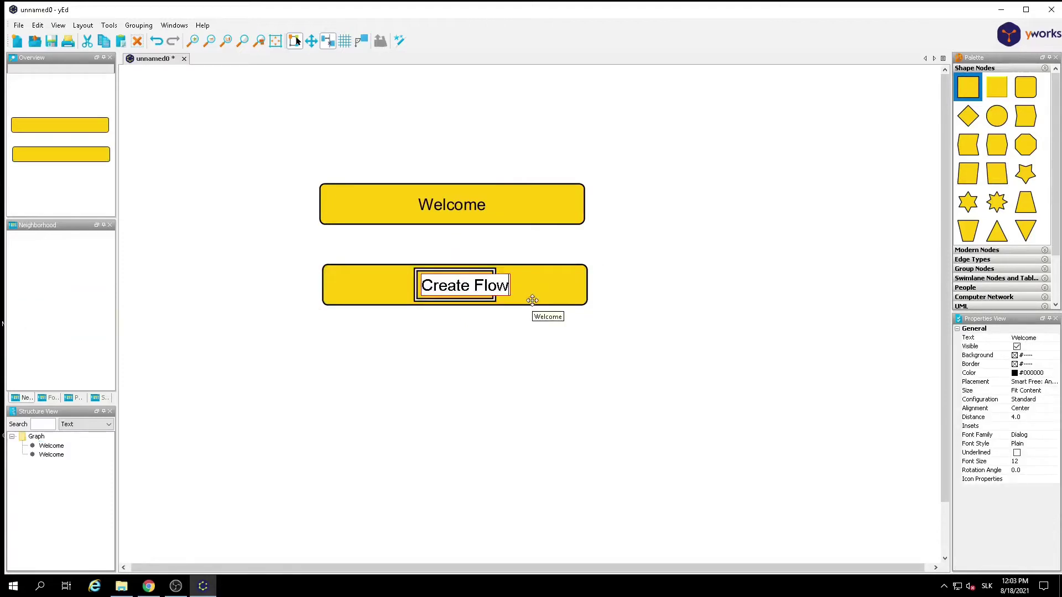
key(Return)
Duplicate the Create Flow node, align the copy directly below it and label the copy End.
key(ctrl+c)
key(ctrl+v)
drag(521, 317, 488, 363)
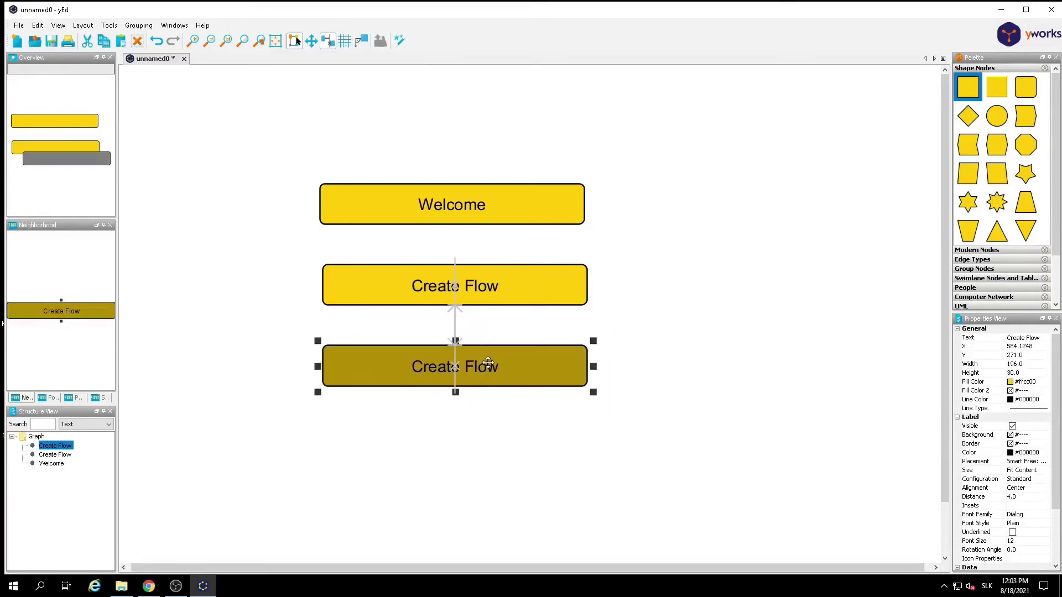
key(F2)
text(End)
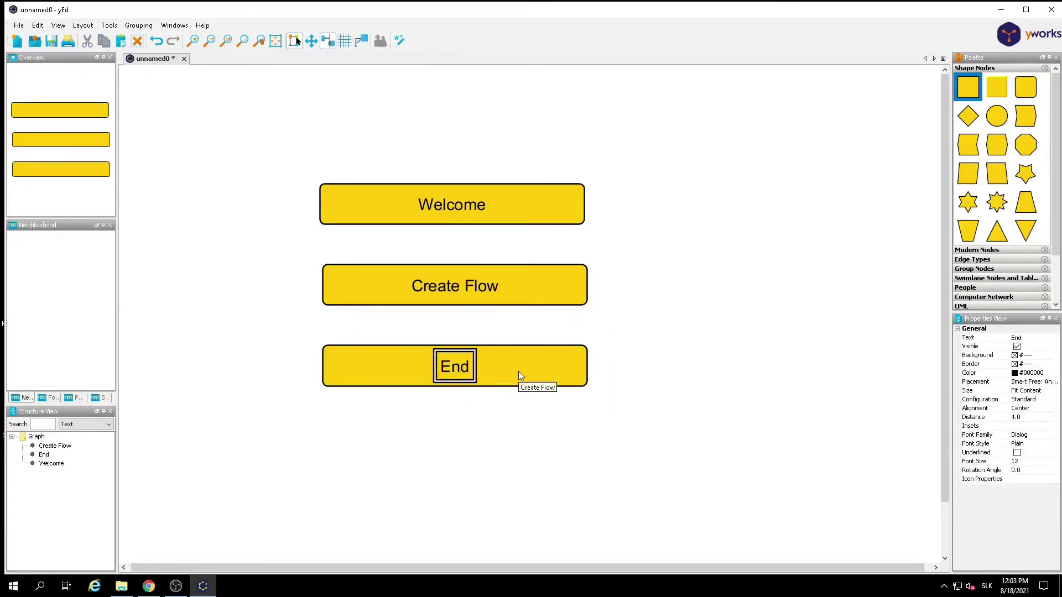
Connect the Welcome node to Create Flow and the Create Flow node to End with directed edges.
click(659, 297)
drag(465, 222, 459, 369)
Fill the Welcome node with green #99cc00 and the Create Flow node with blue #0000ff.
click(544, 206)
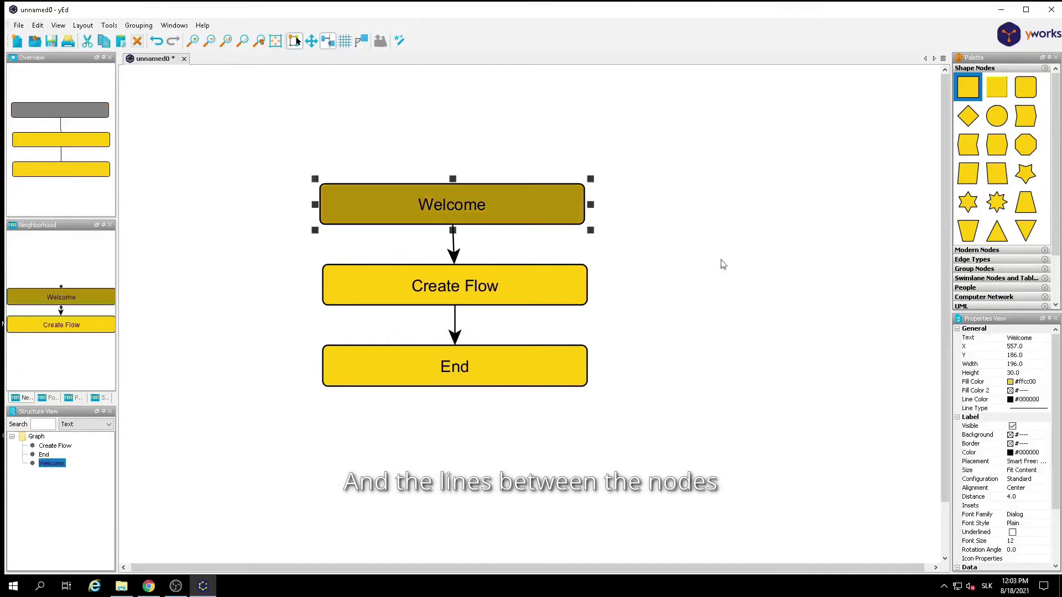
click(1023, 382)
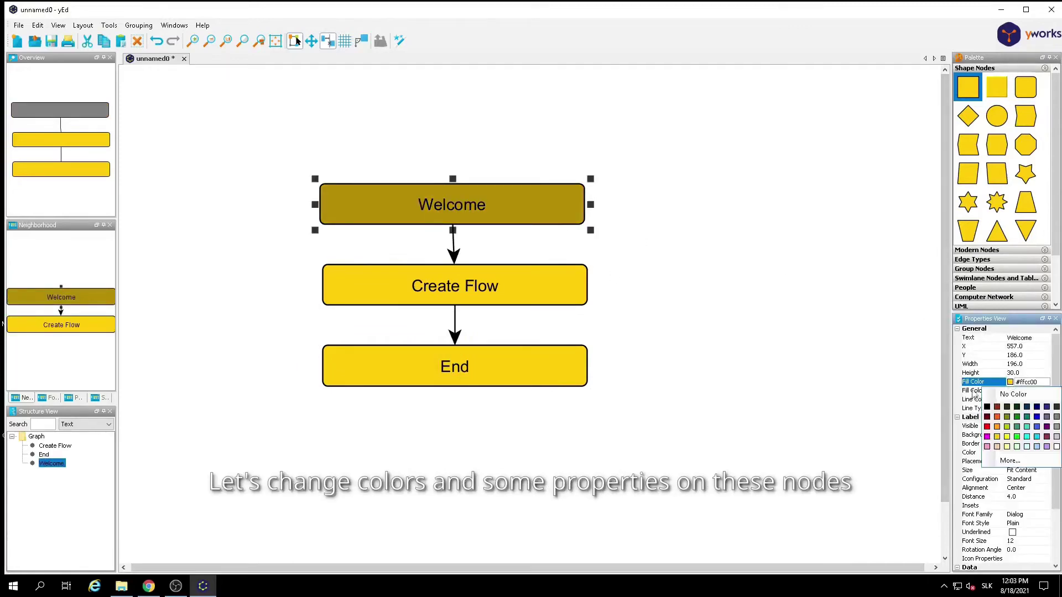
click(1007, 427)
click(526, 277)
click(1023, 382)
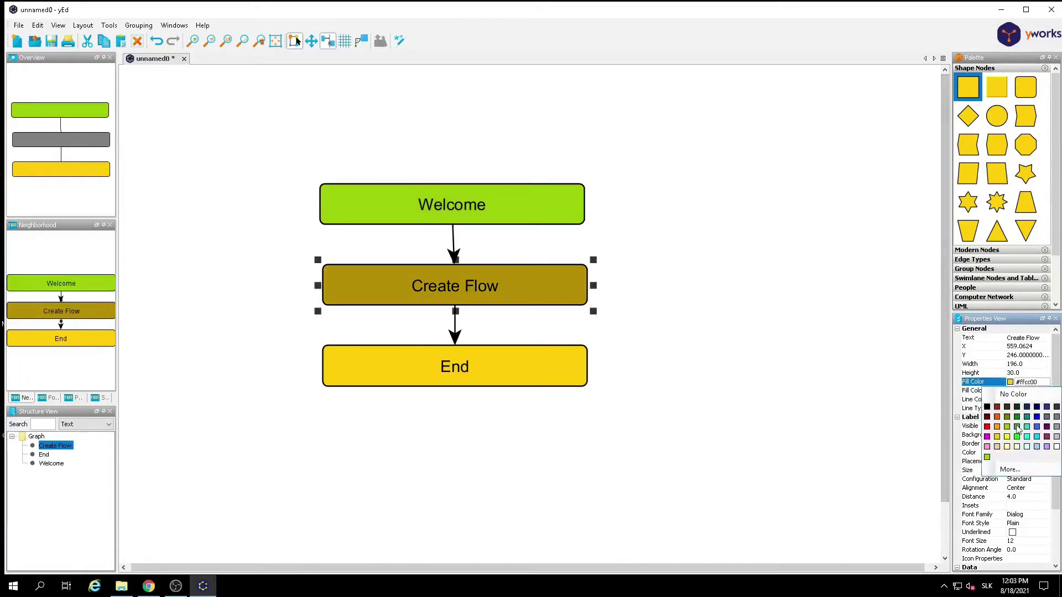
click(1036, 417)
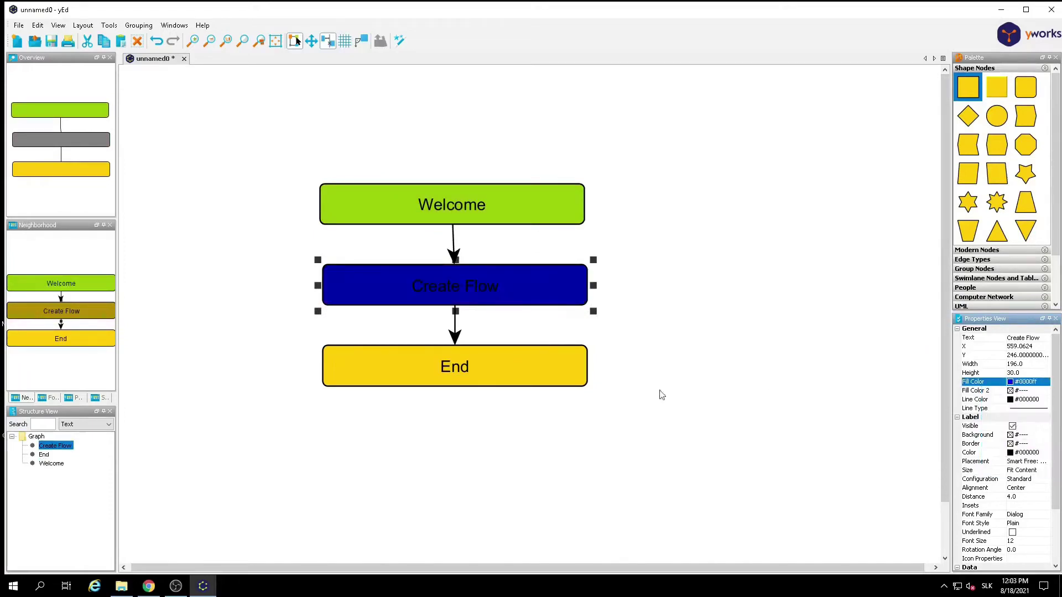
Fill the End node with red #ff0000.
click(569, 370)
click(1011, 385)
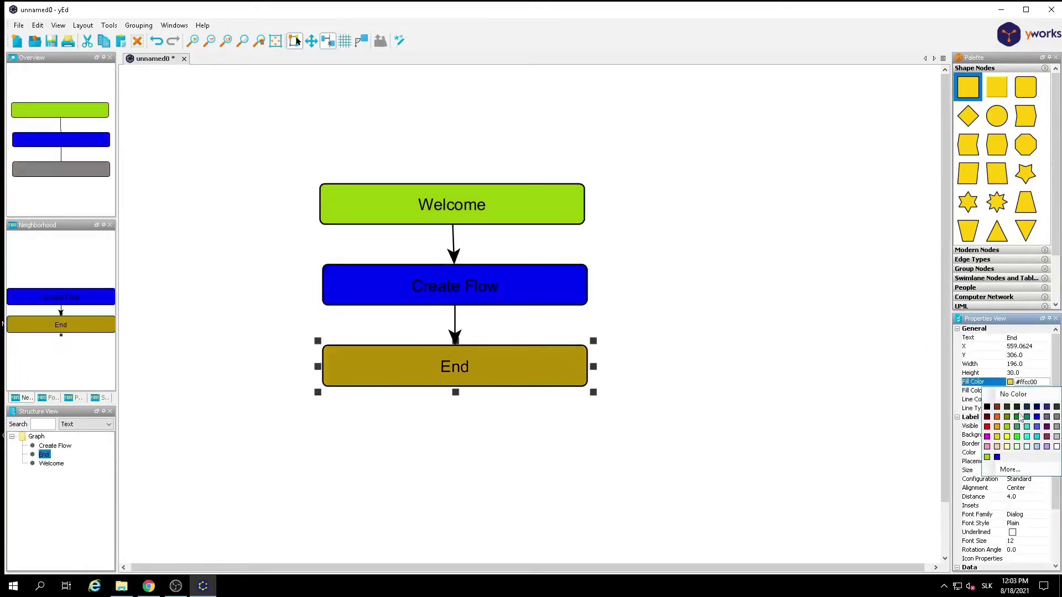
click(987, 427)
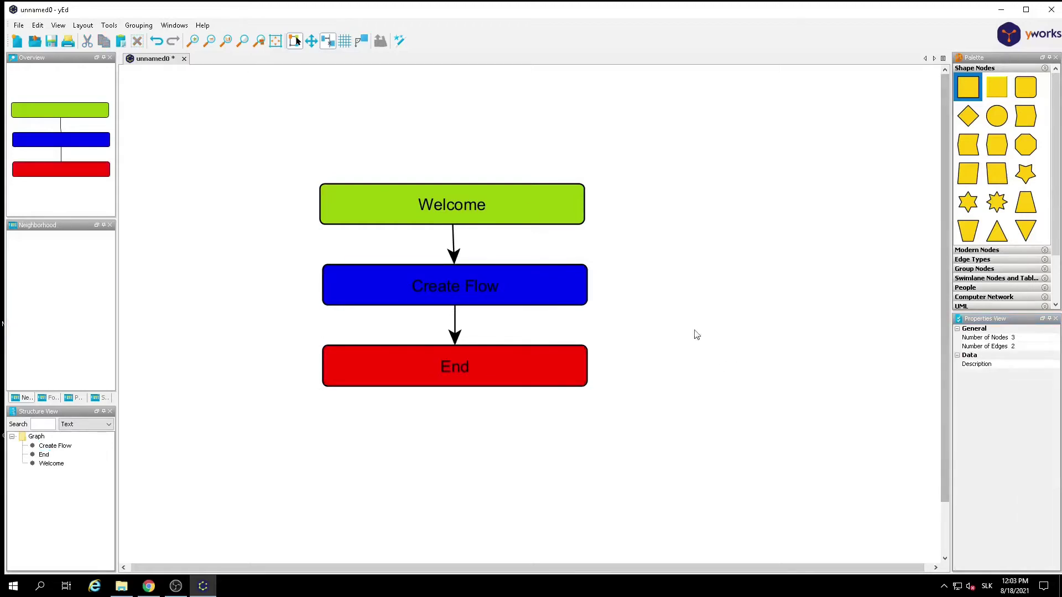
Add the start image from the Flow nodes folder as the Welcome label's icon, sized 16 by 16.
click(526, 204)
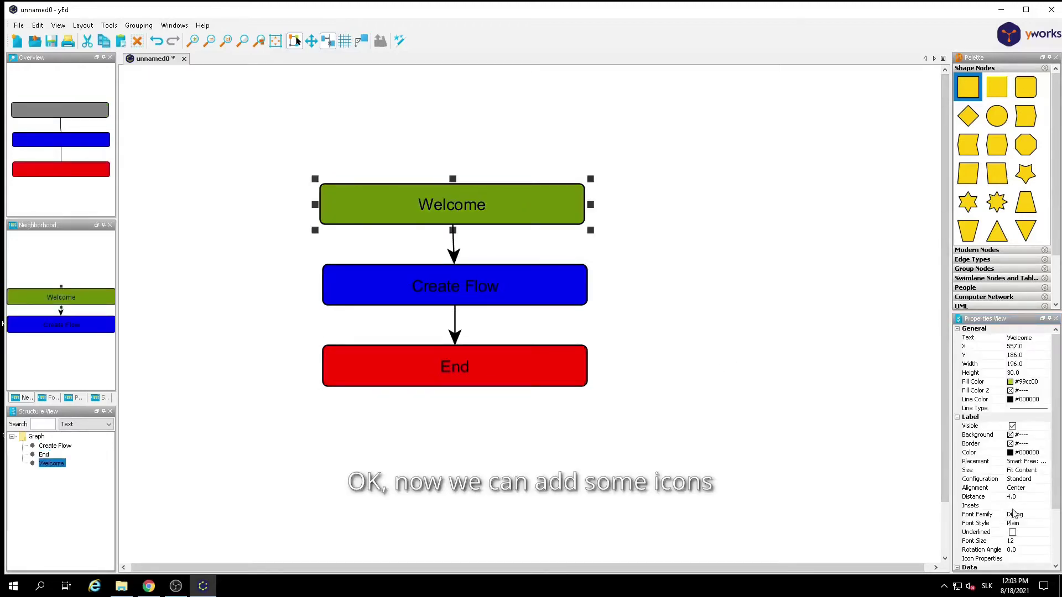
click(1016, 560)
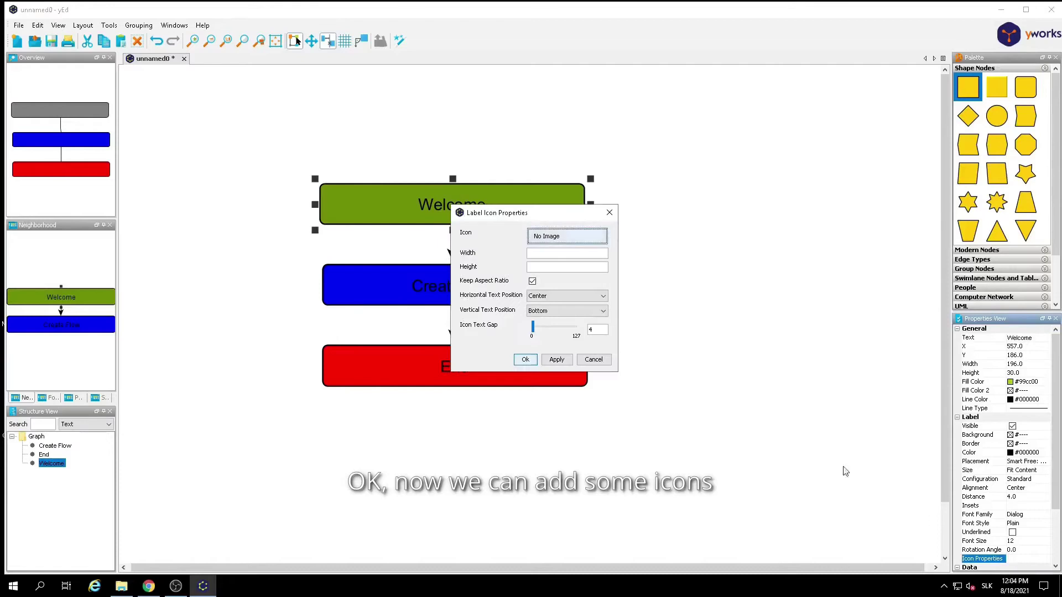
click(555, 236)
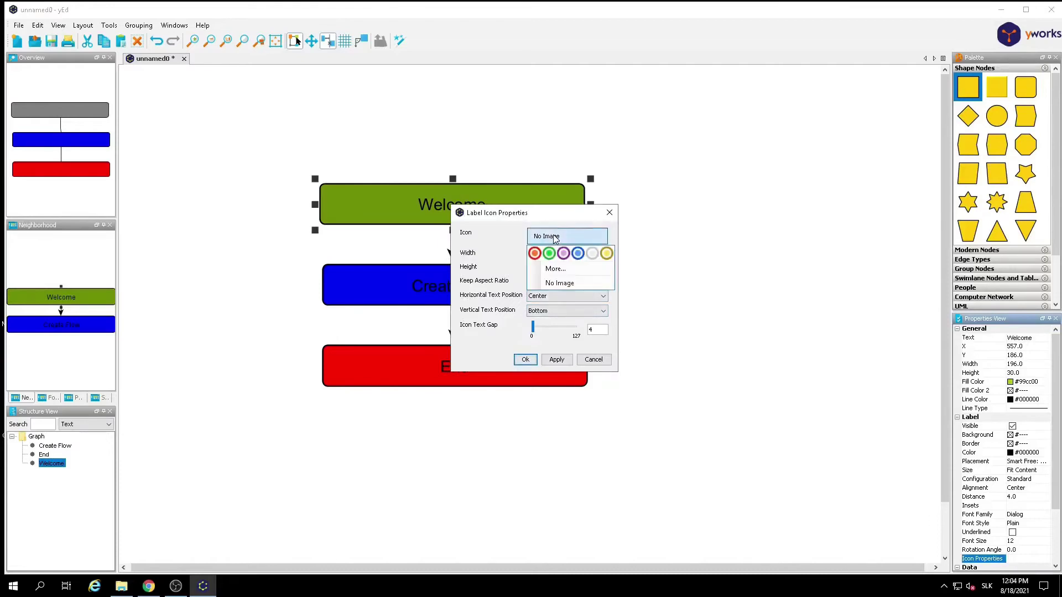
click(553, 269)
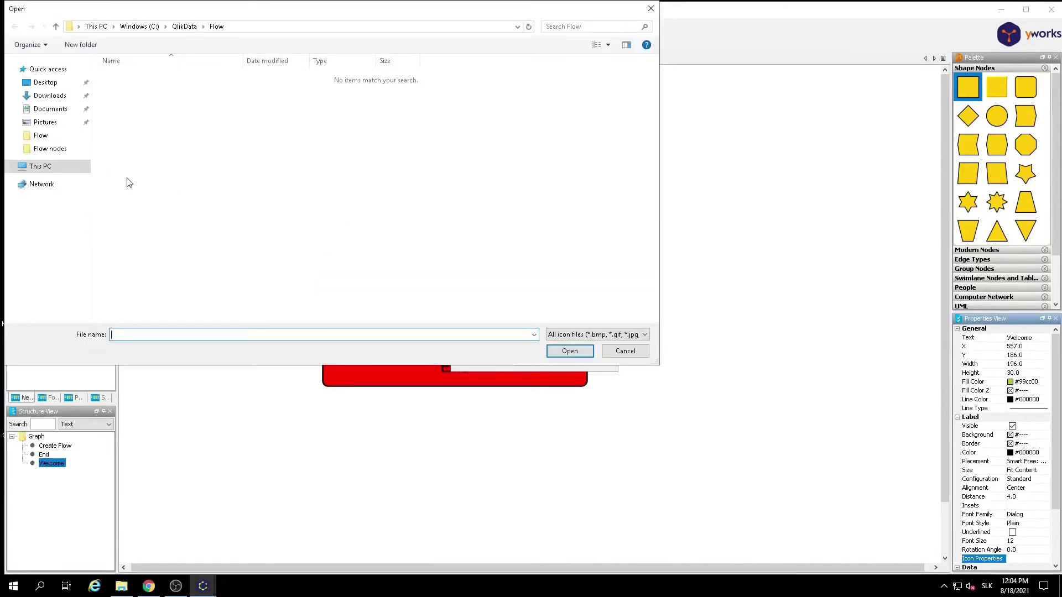
click(60, 148)
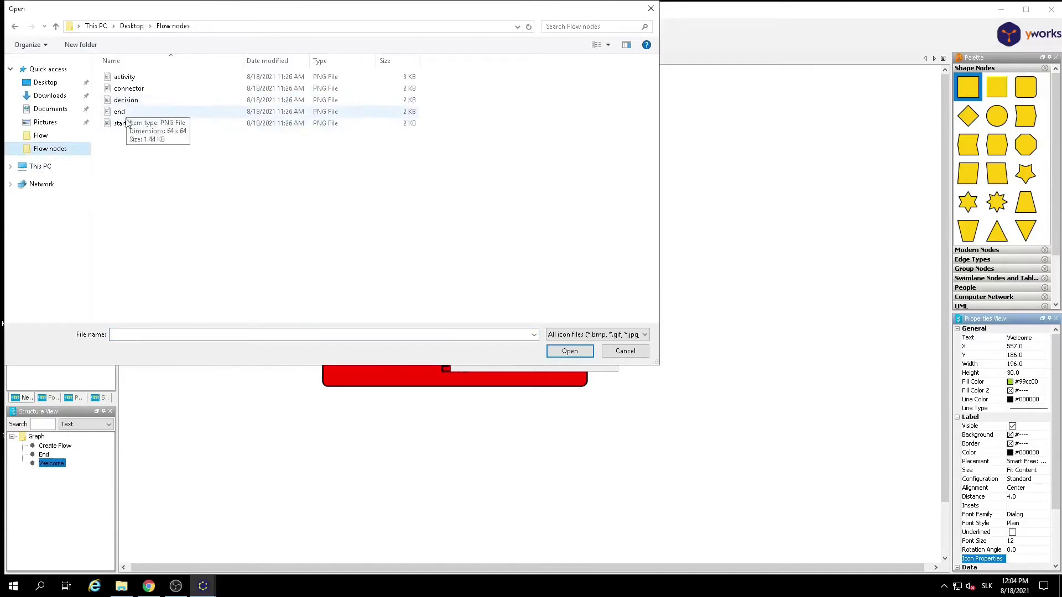
double_click(125, 124)
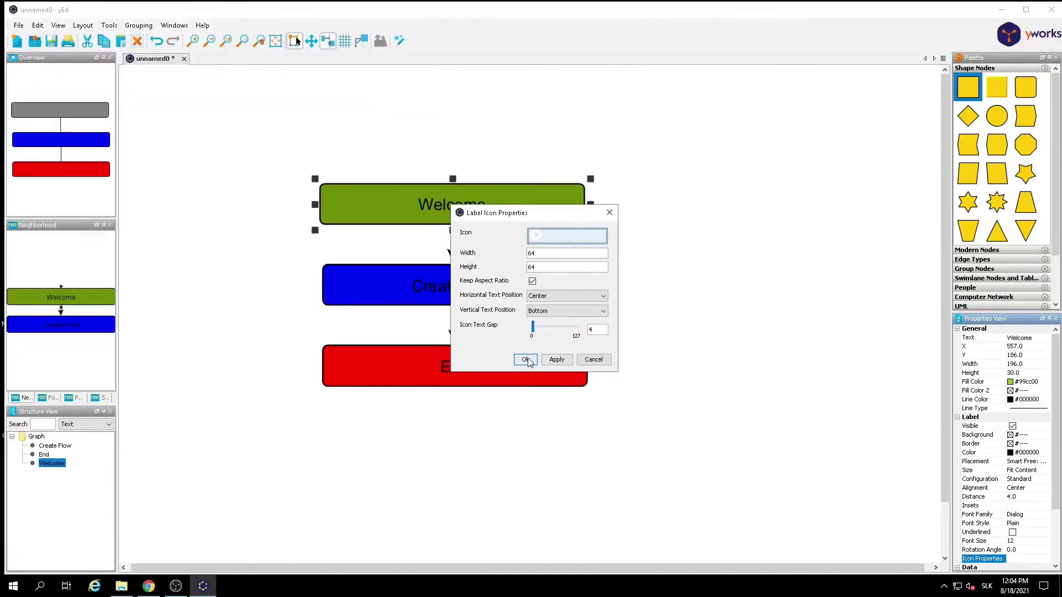
key(Tab)
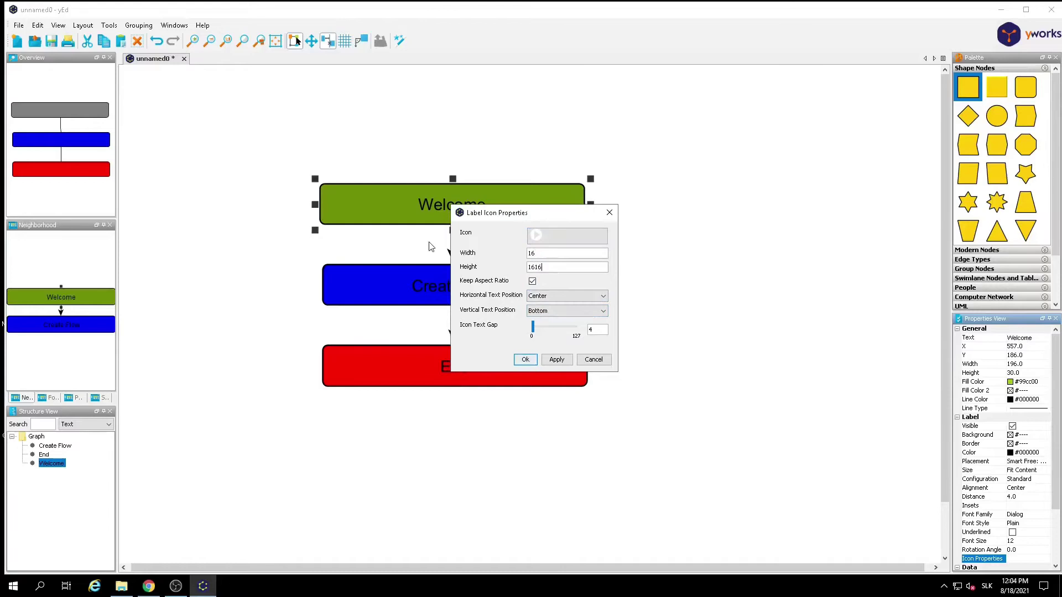
key(BackSpace)
key(Return)
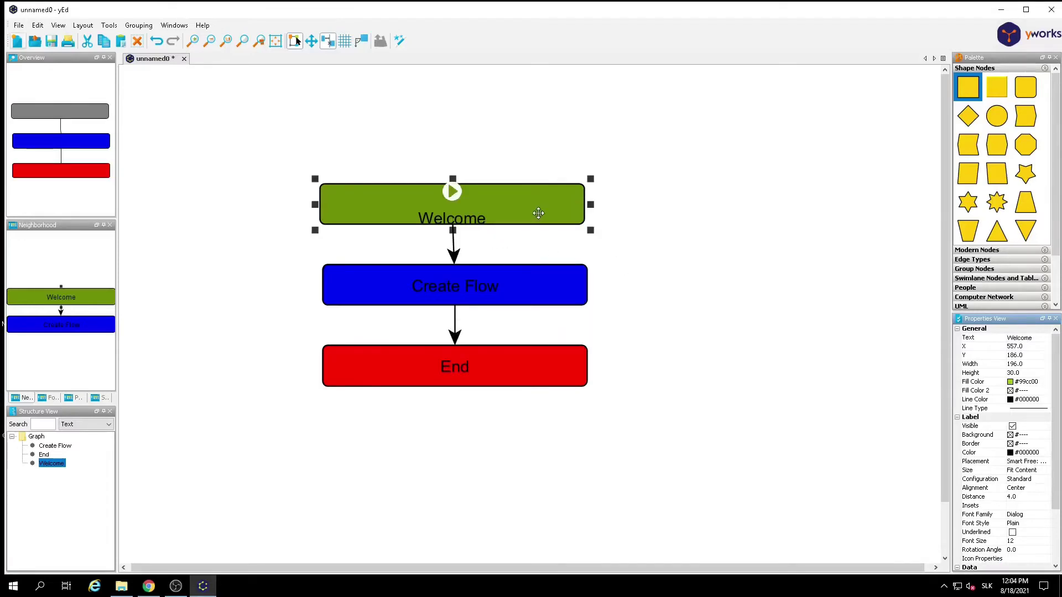
Set the Welcome label's horizontal text position to Right and its vertical text position to Center relative to the icon.
click(1036, 564)
click(582, 297)
click(574, 308)
click(583, 311)
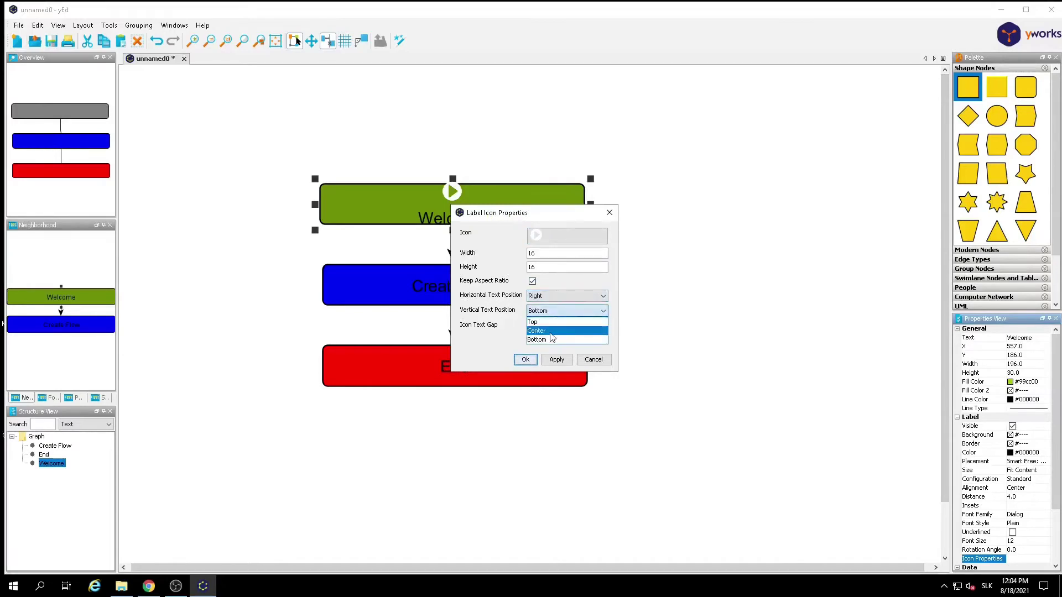
click(553, 328)
click(527, 360)
Give the Create Flow label the double-arrow icon at 16 by 16, with the text position set to Right and Center.
click(387, 285)
click(1036, 563)
click(567, 235)
click(553, 293)
double_click(126, 101)
click(582, 297)
click(574, 308)
click(583, 310)
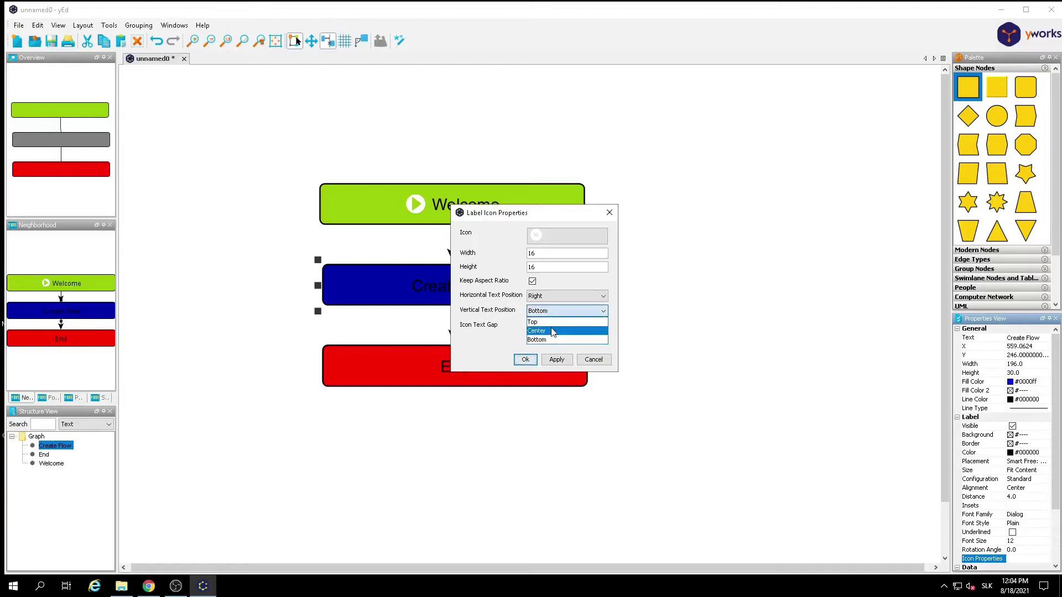
click(526, 360)
Give the End label the stop-square icon at the other icons' size, with the text to its right and vertically centred.
click(455, 367)
click(1029, 559)
click(567, 236)
click(536, 251)
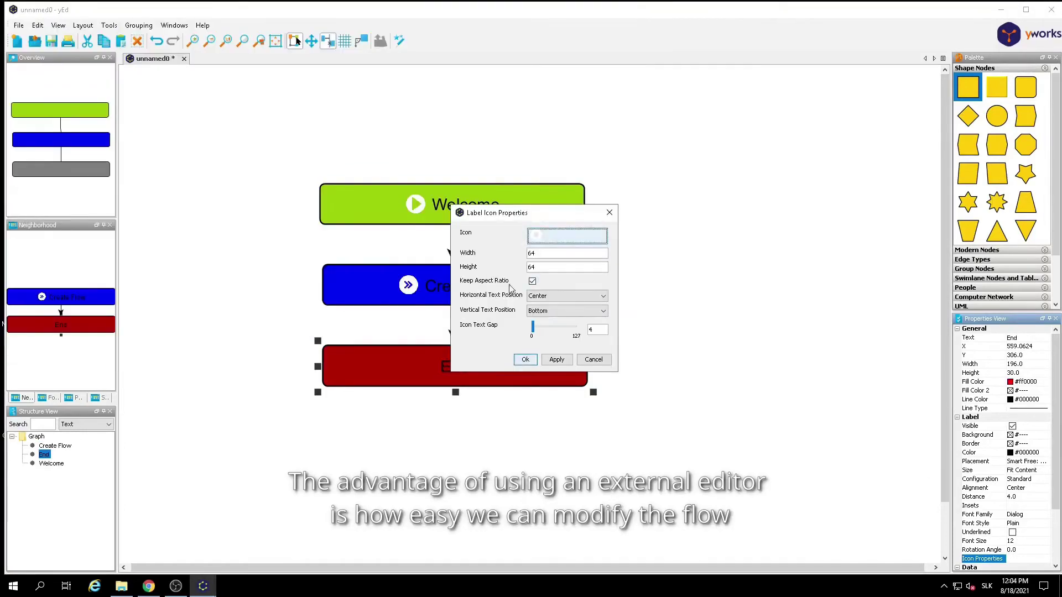
click(579, 299)
click(553, 321)
click(525, 359)
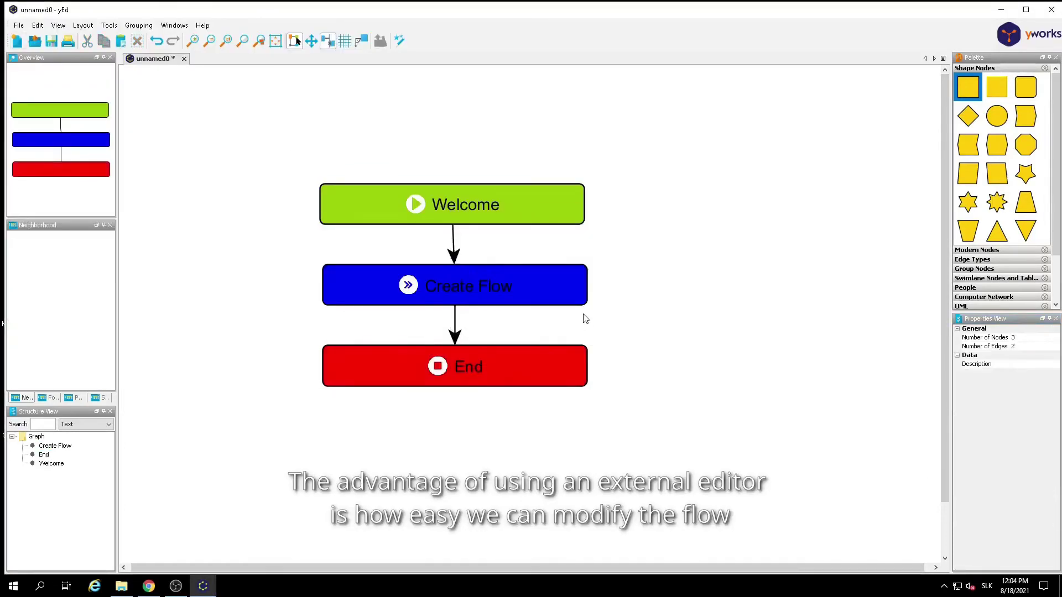
Duplicate the Create Flow node and place the copy to the right of the flow.
click(529, 291)
click(734, 297)
key(ctrl+v)
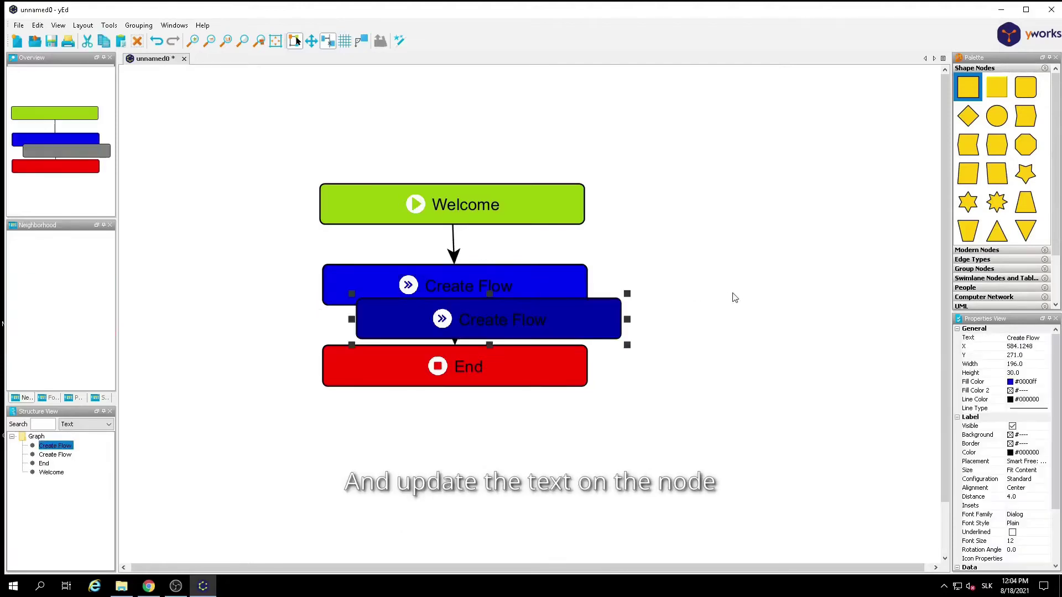
drag(567, 325, 826, 323)
Change the label of the duplicated Create Flow node to Edit It!
double_click(789, 321)
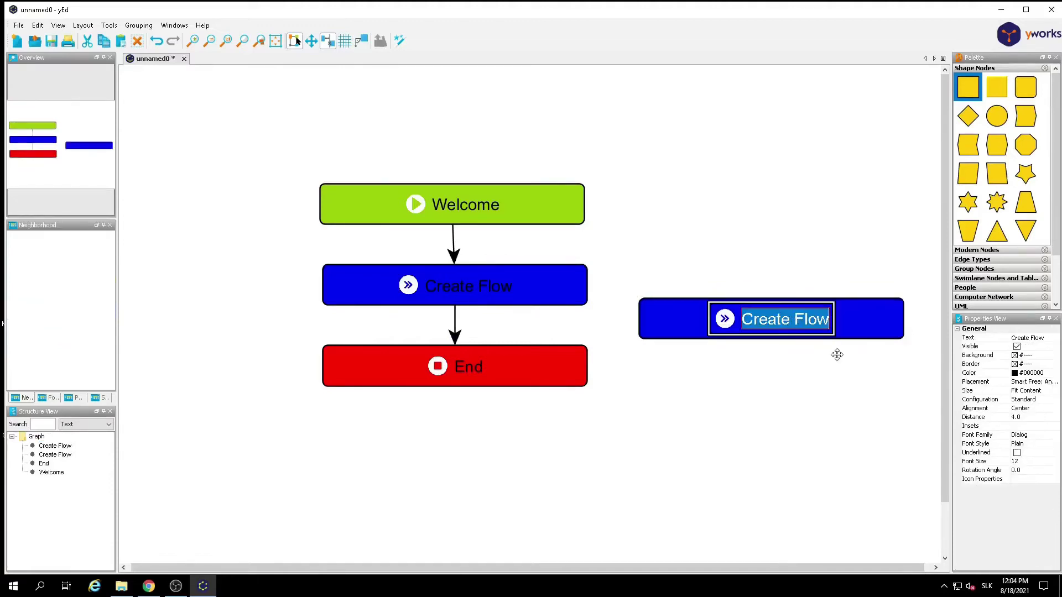
text(Ed)
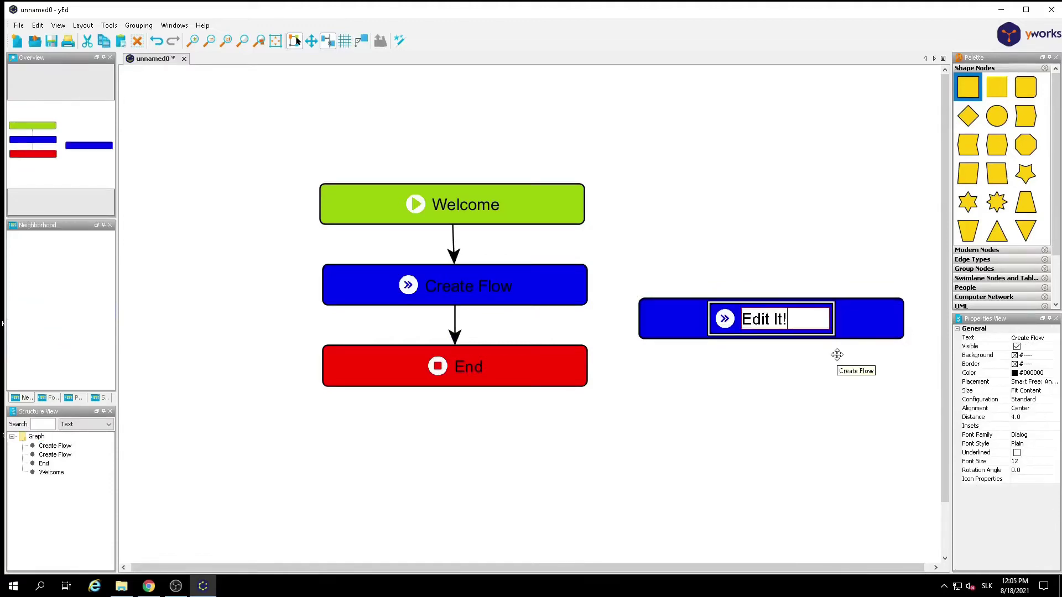
text(it It!)
key(Return)
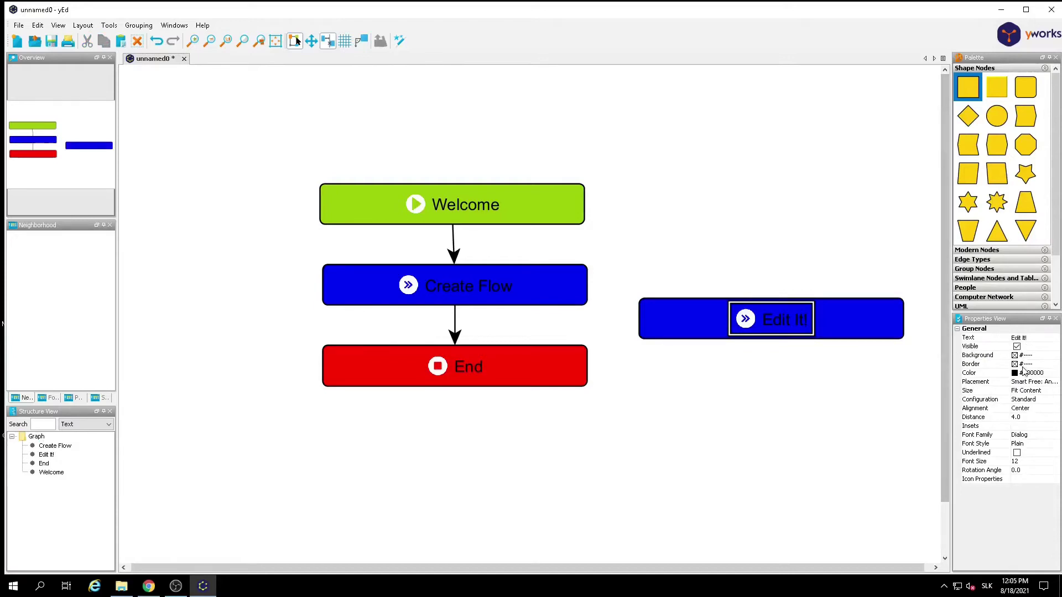
Replace the Edit It! label's icon with the light bulb image from the Flow nodes folder, sized 16 by 16.
click(1020, 479)
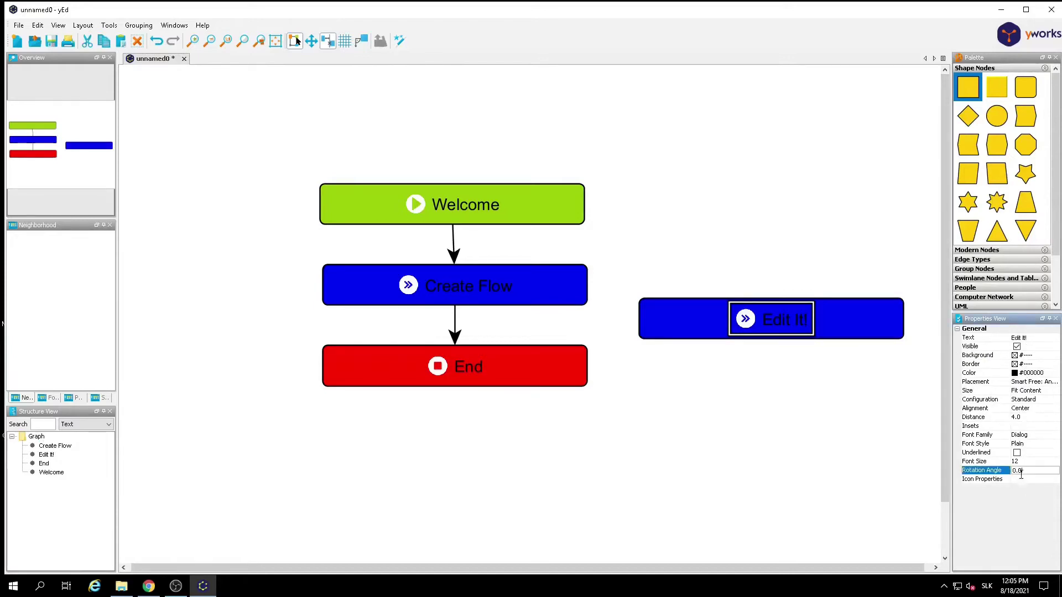
click(567, 236)
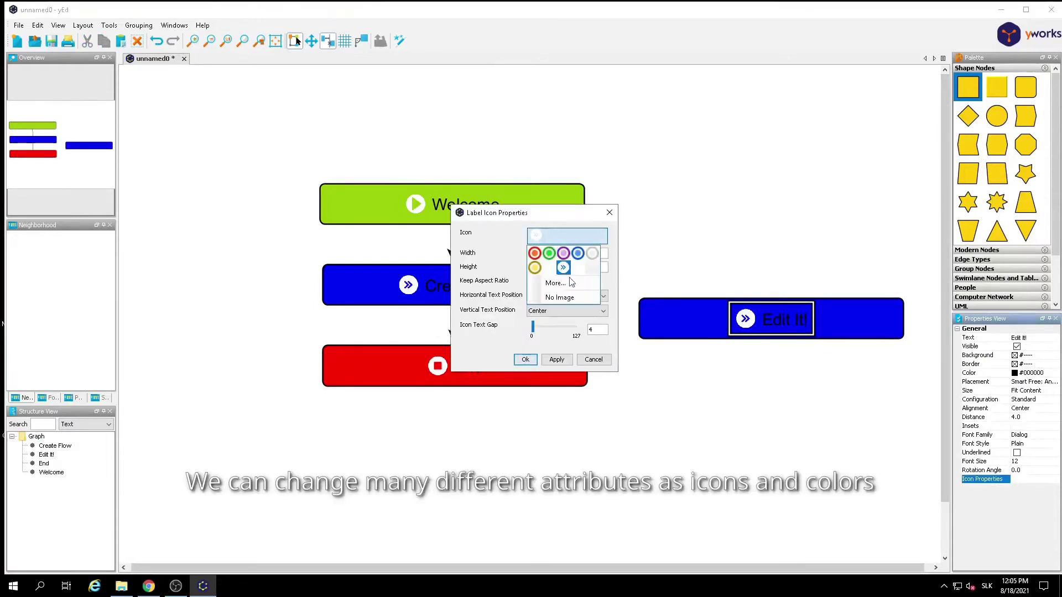
click(559, 287)
double_click(124, 77)
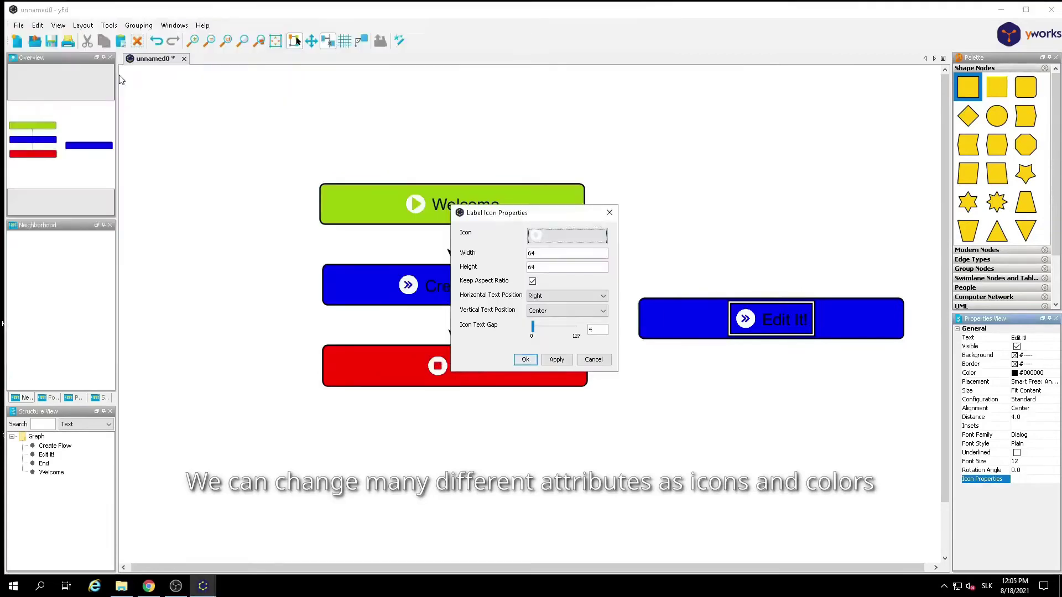
click(548, 255)
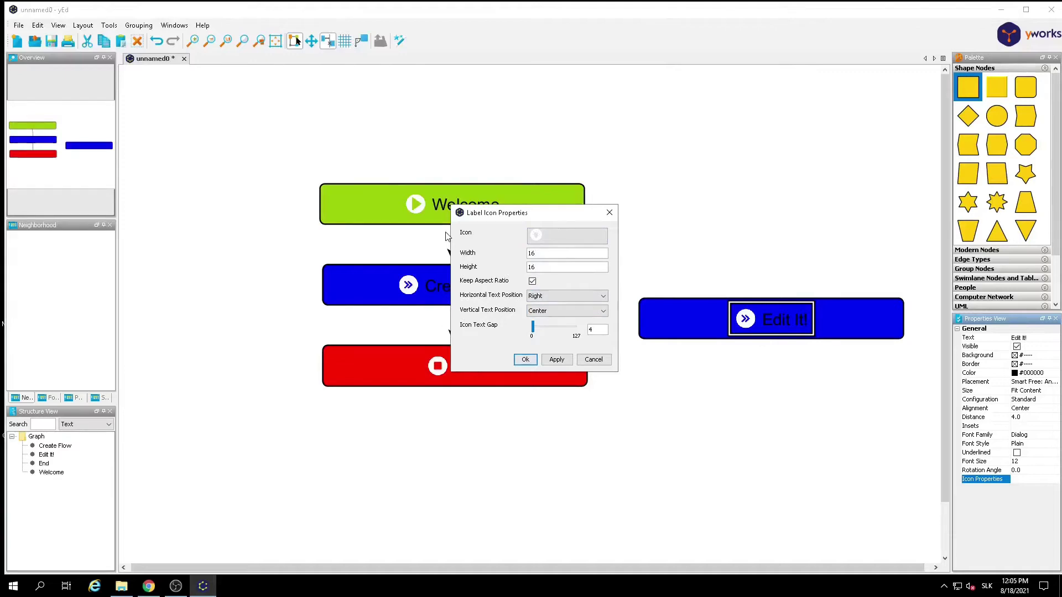
click(523, 361)
Connect the Create Flow node to Edit It! and delete the edge between Create Flow and End.
click(794, 396)
drag(526, 293, 709, 306)
click(457, 332)
key(Delete)
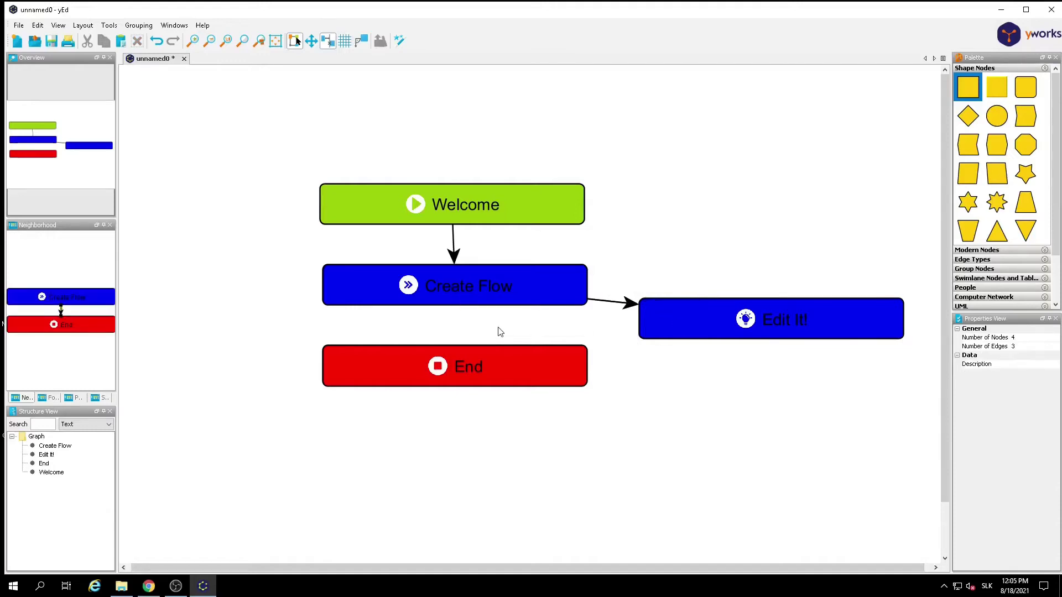
Connect Edit It! to End and rearrange the two nodes so Edit It! sits directly between Create Flow and a lowered End.
drag(767, 331, 526, 471)
click(529, 372)
drag(826, 317, 548, 363)
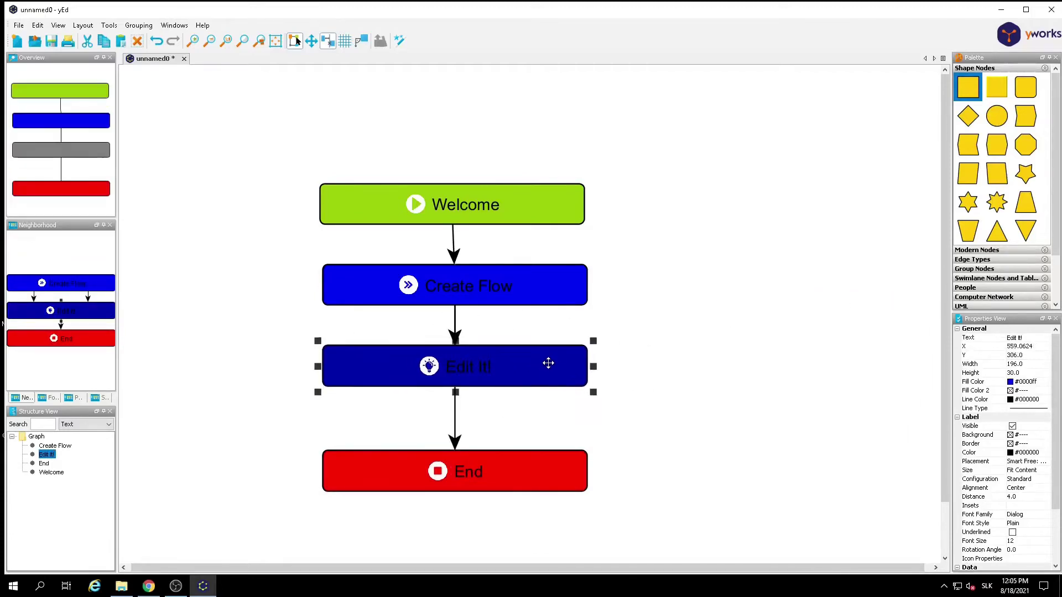
Fill the Edit It! node with orange.
click(1013, 382)
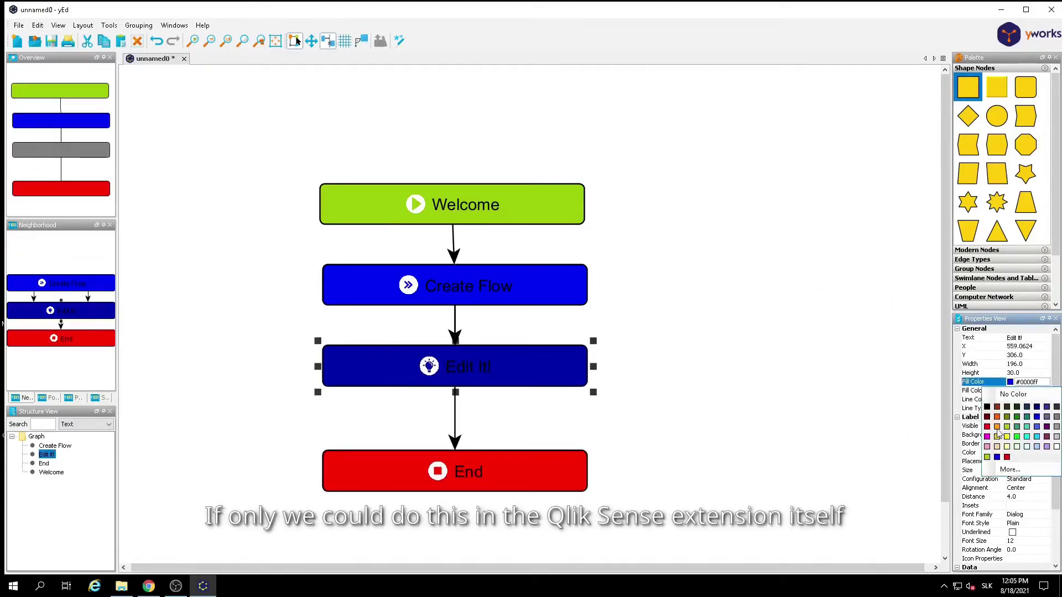
click(997, 417)
click(659, 320)
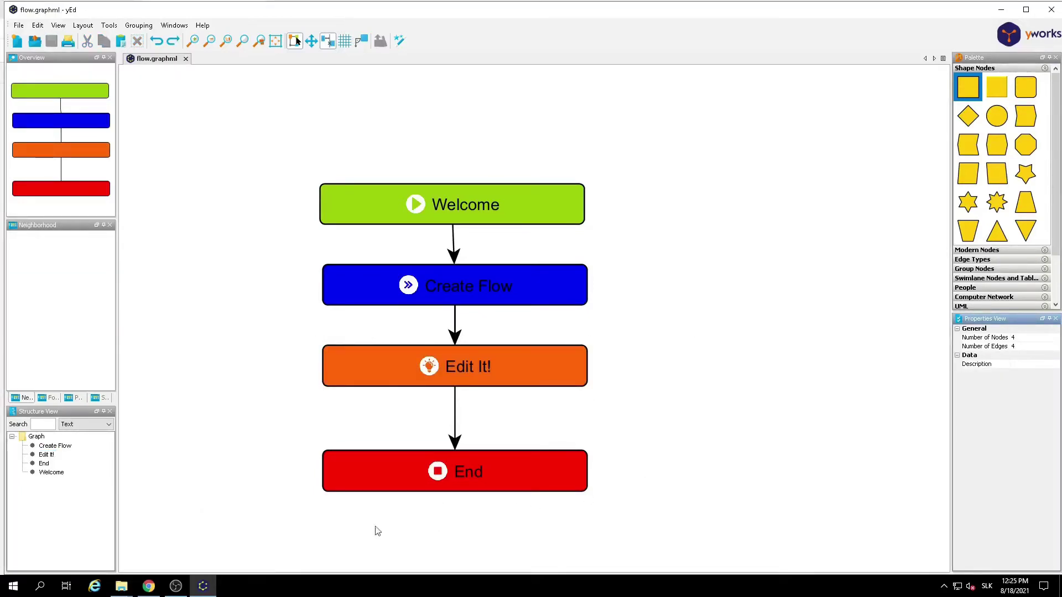
Switch to the Qlik Sense sheet in Chrome, start editing it and add a Button object at the sheet's upper right corner.
click(148, 586)
click(1024, 51)
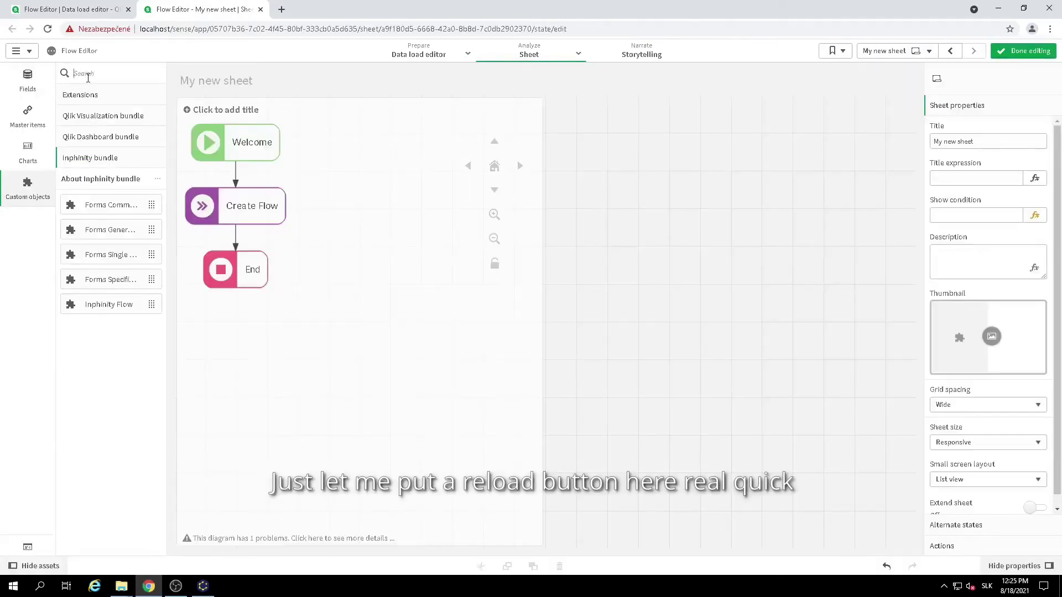
click(87, 76)
text(button)
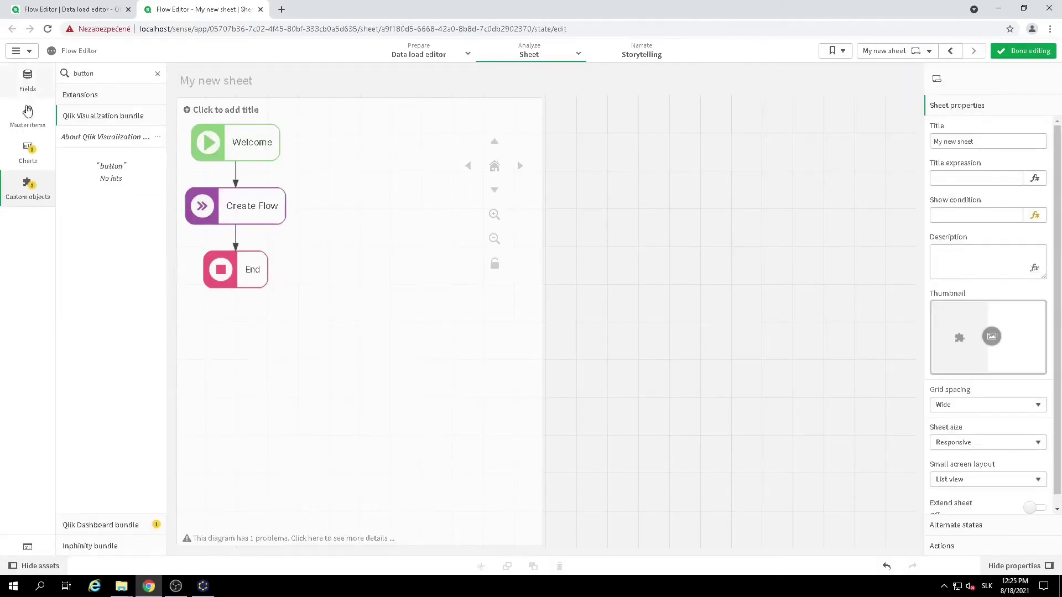
drag(119, 102, 625, 297)
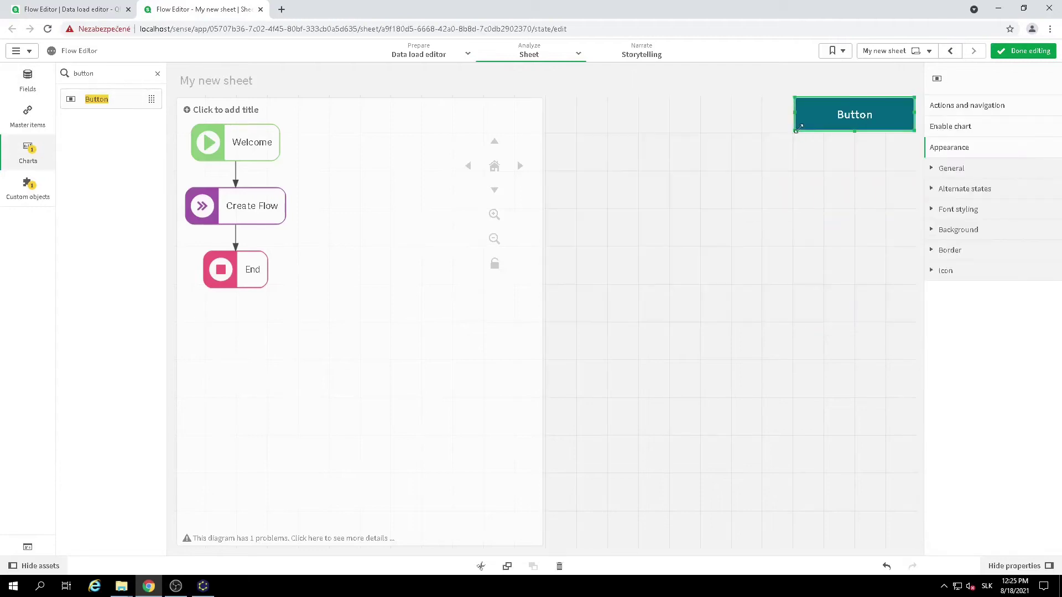
Label the new button Reload and assign it an action that reloads the data.
click(951, 168)
double_click(973, 262)
text(Reload)
click(966, 106)
click(991, 133)
click(981, 202)
click(987, 258)
Finish editing the sheet and run the Reload button.
click(1022, 51)
click(944, 131)
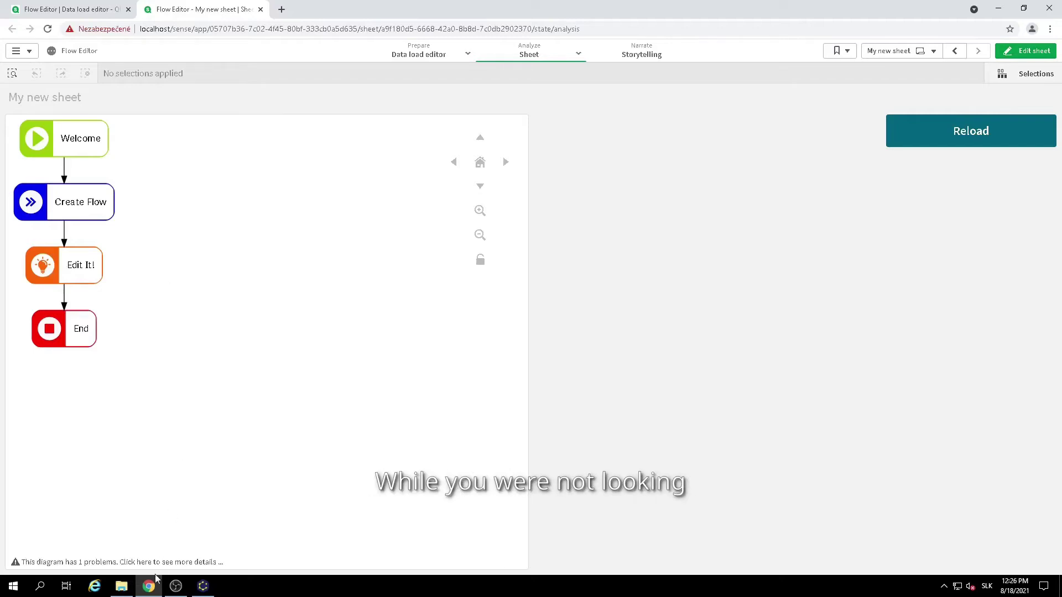
Open flow.graphml from the QlikData Flow folder in Notepad++, examine its XML node and edge definitions, and close it.
click(121, 586)
right_click(126, 74)
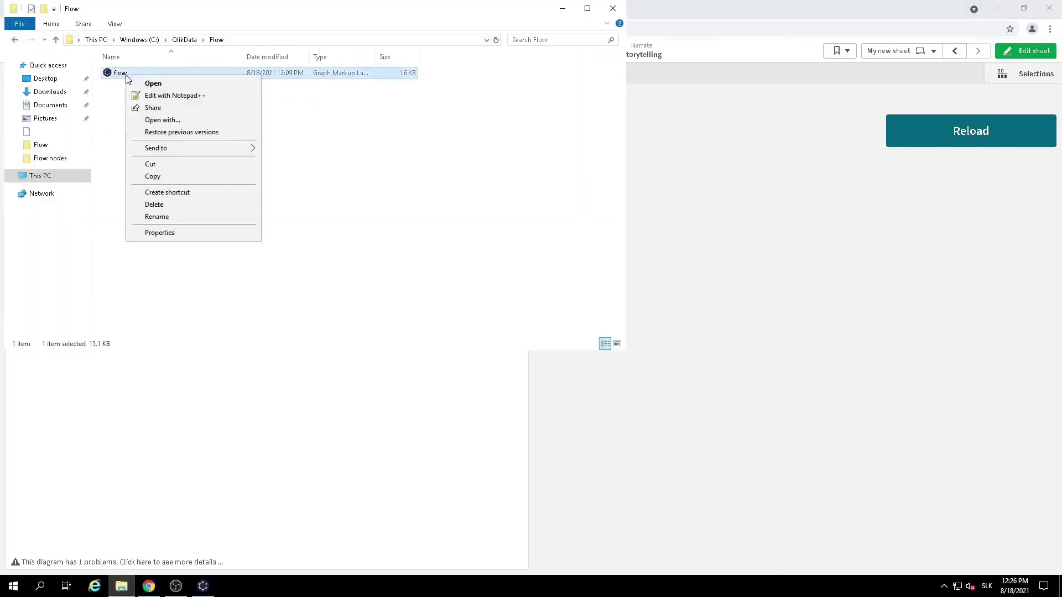
click(160, 97)
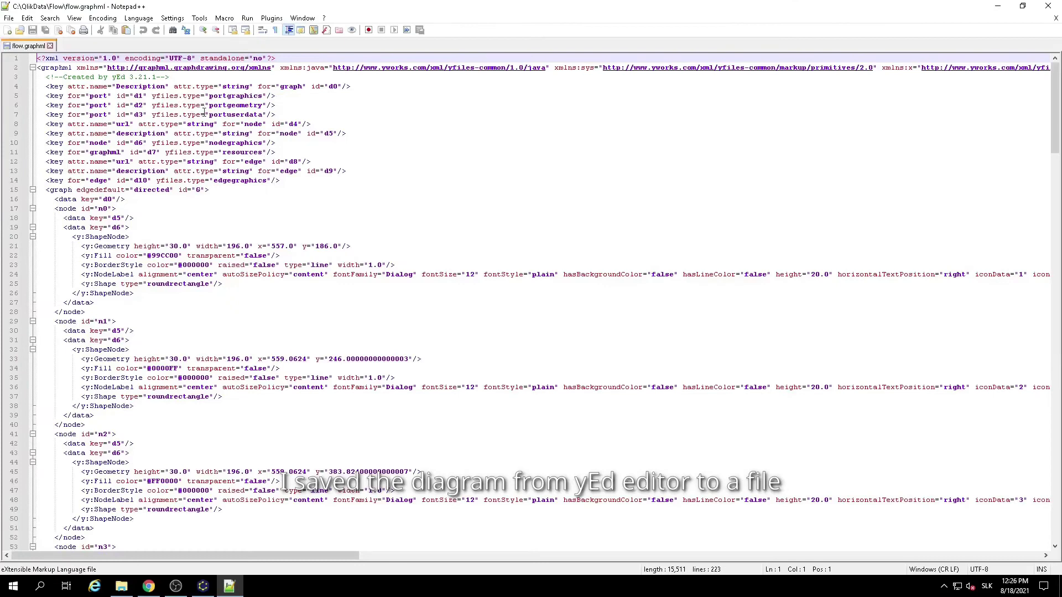
drag(136, 123, 279, 329)
click(281, 328)
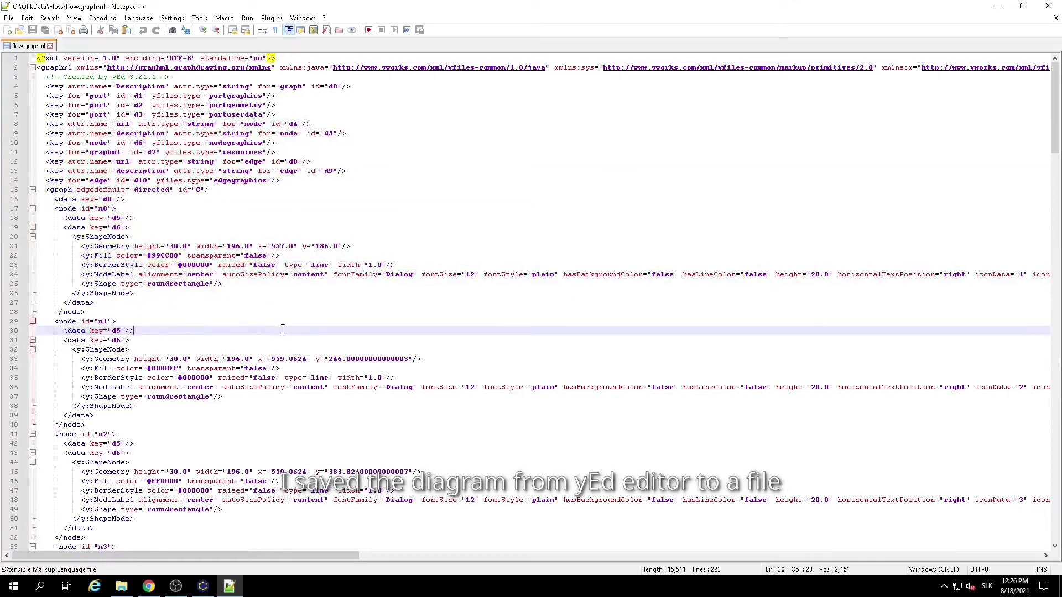
scroll(295, 329, down, 4)
scroll(296, 330, down, 8)
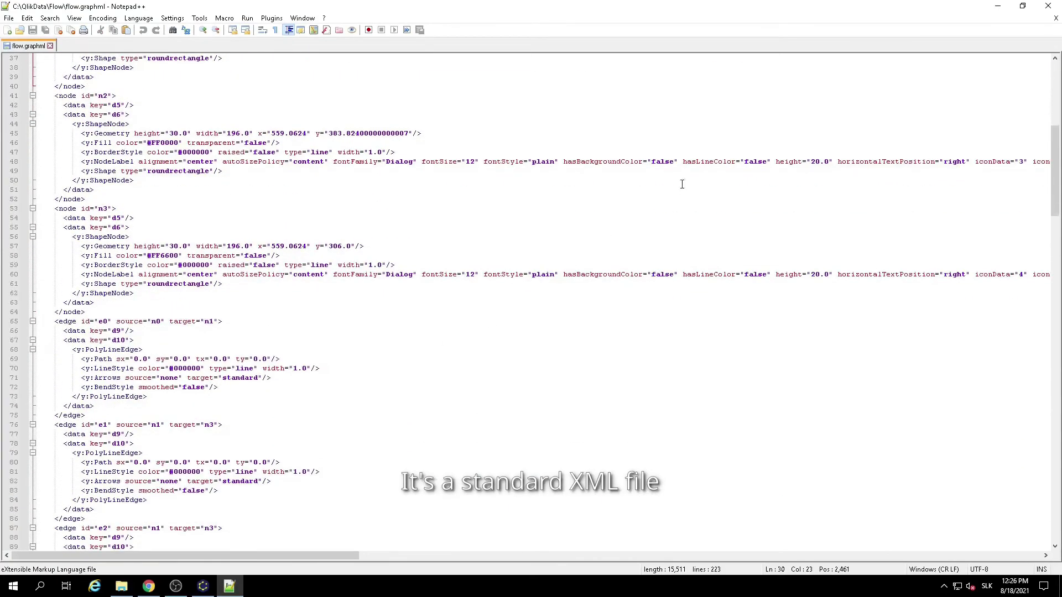
click(1049, 12)
click(116, 479)
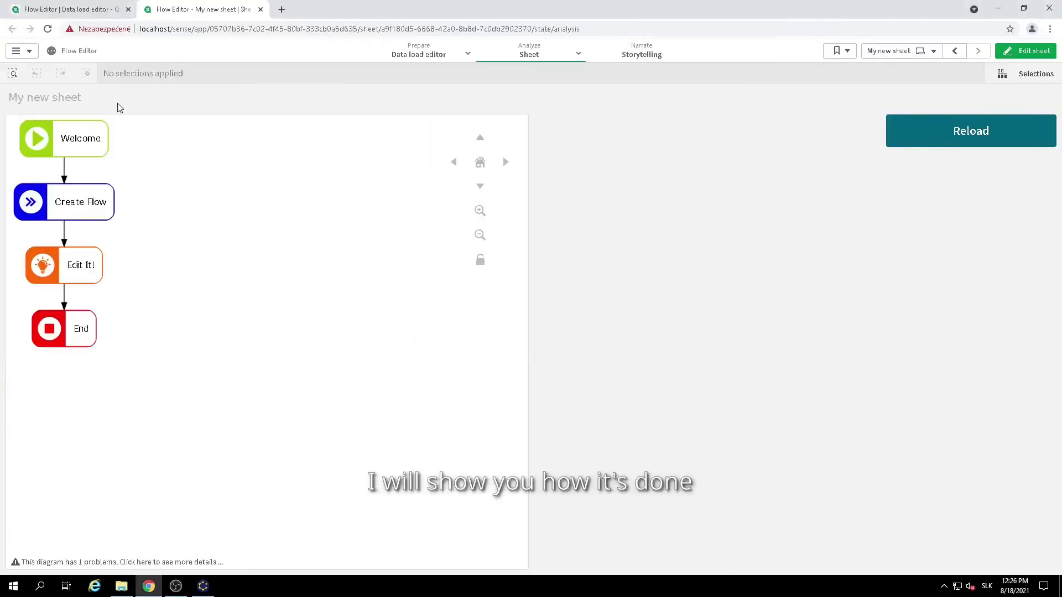
Switch to the data load editor in Chrome and add a new script section named XML Load.
click(86, 16)
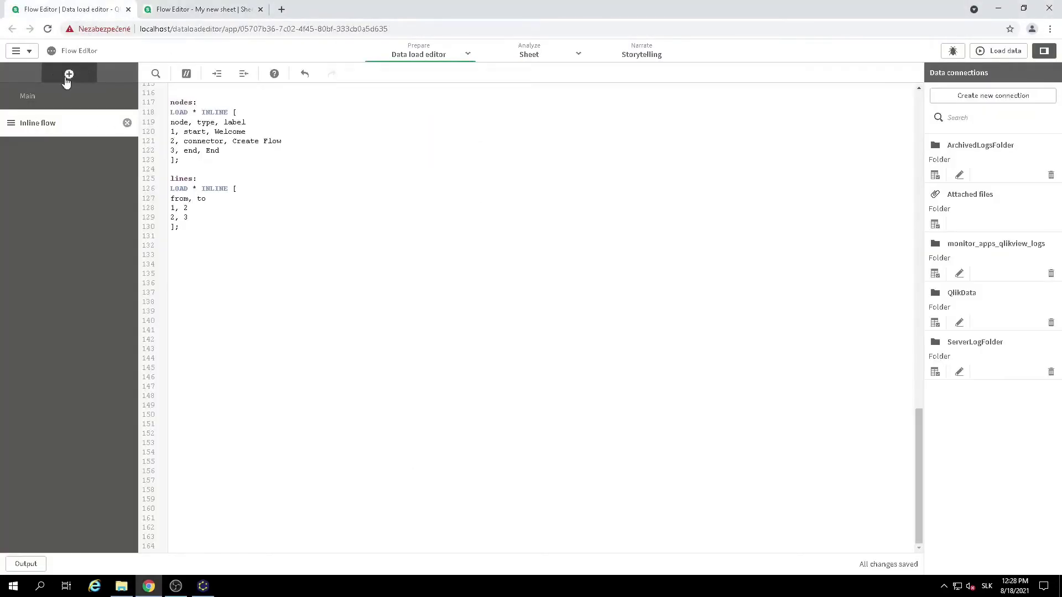
click(69, 73)
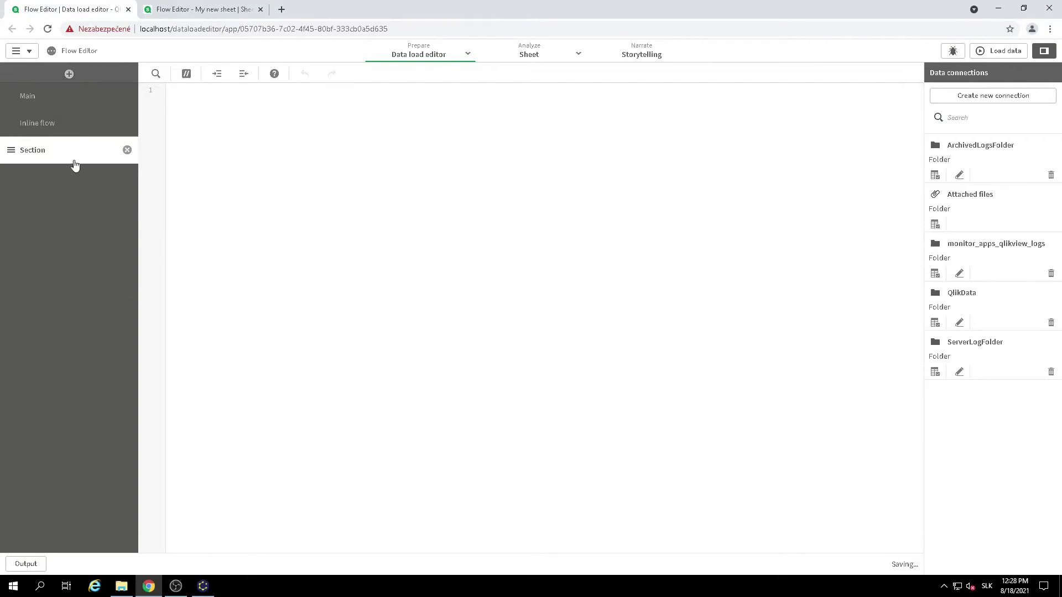
double_click(59, 150)
text(x)
click(301, 193)
Select flow.graphml from the QlikData connection's Flow folder as a data source, with the file type set to All files.
click(935, 322)
click(103, 237)
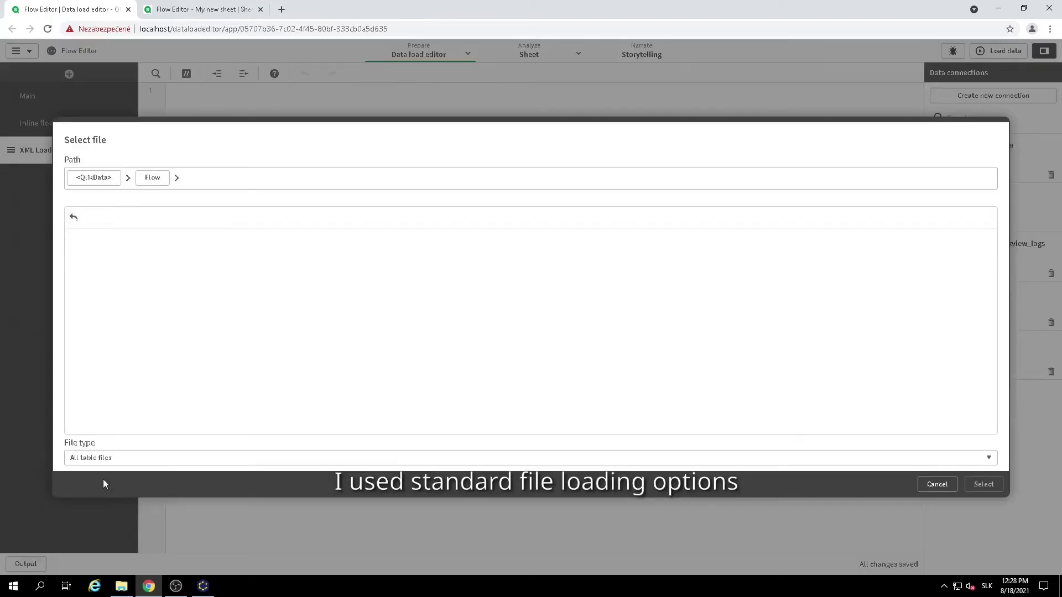
click(118, 459)
click(111, 559)
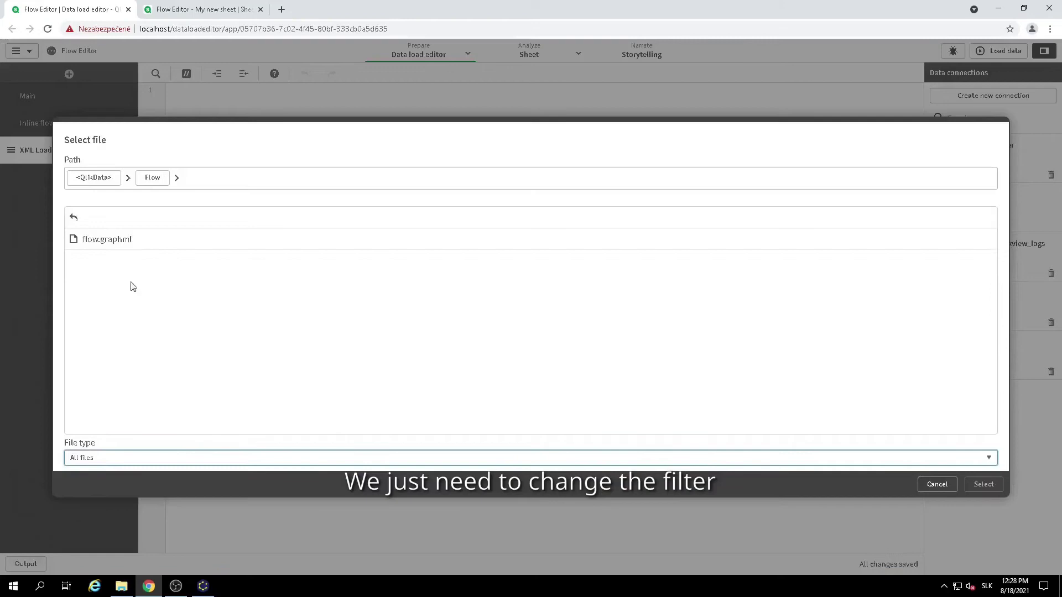
click(118, 240)
click(982, 484)
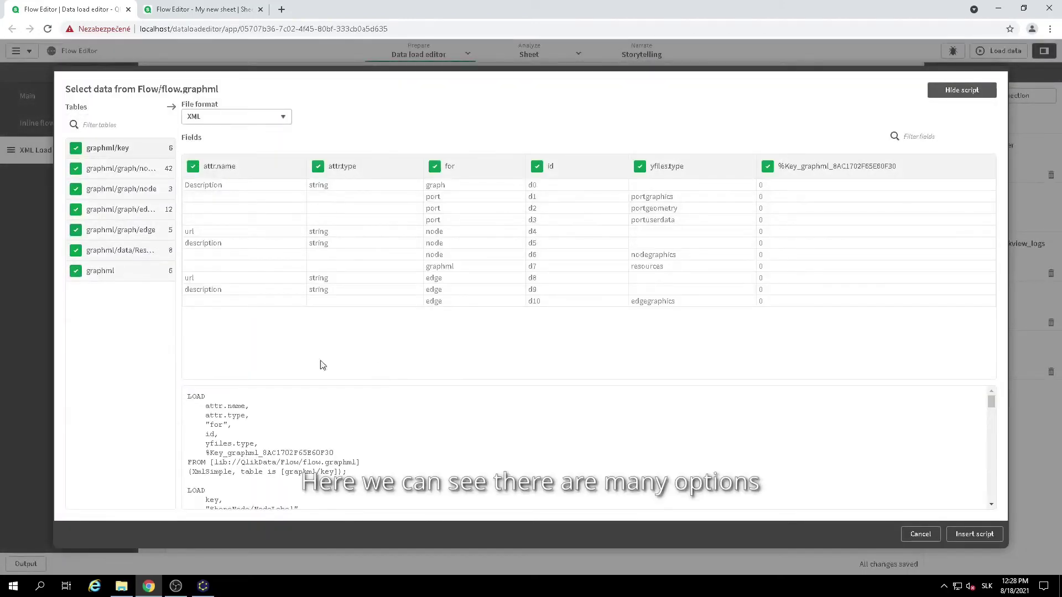
Review the node and edge tables of flow.graphml and insert the load script for all of its tables.
click(129, 176)
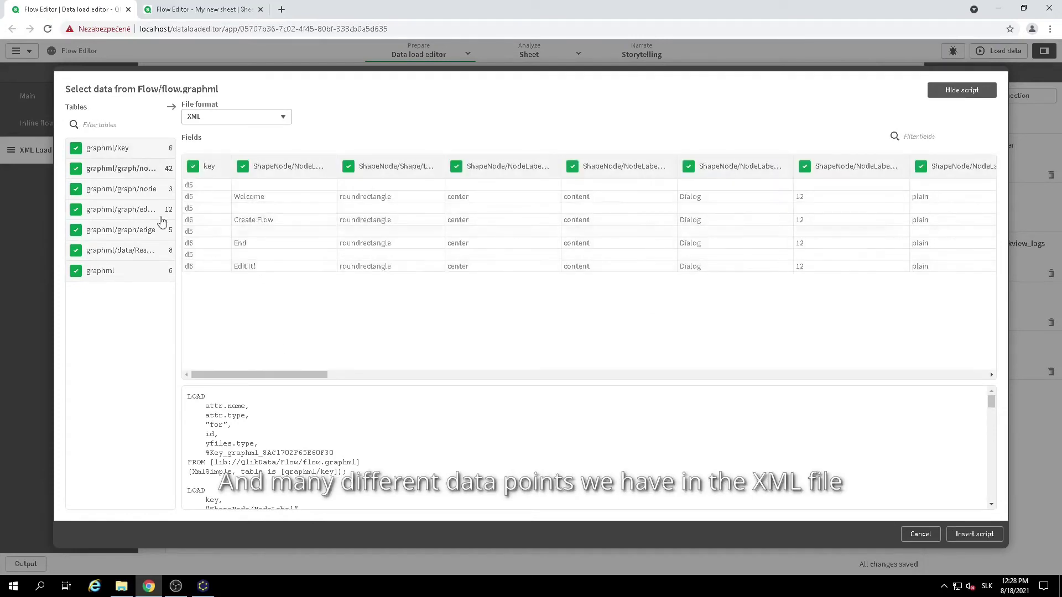
click(136, 190)
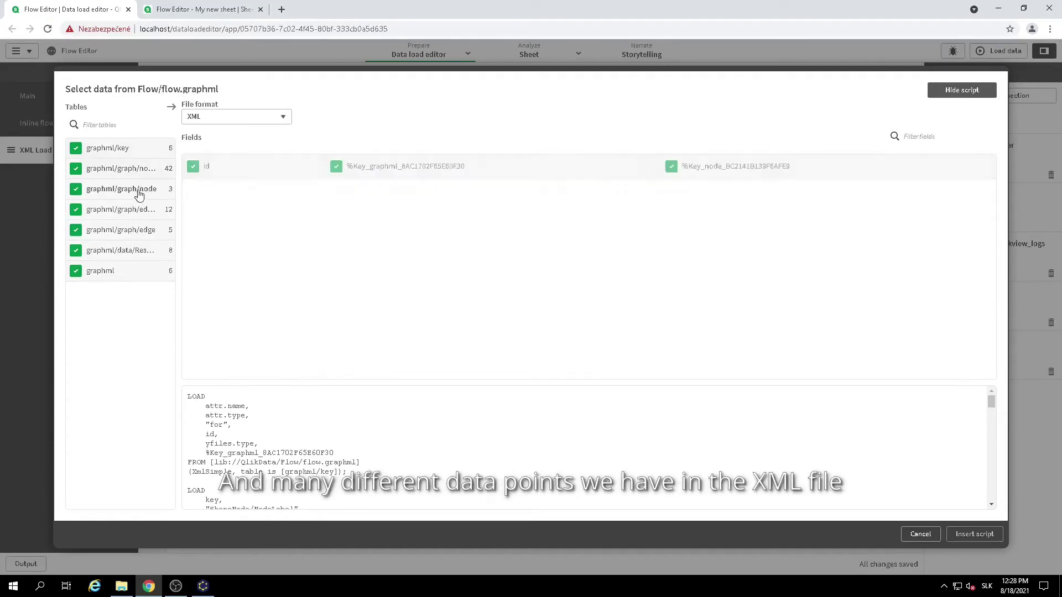
click(122, 214)
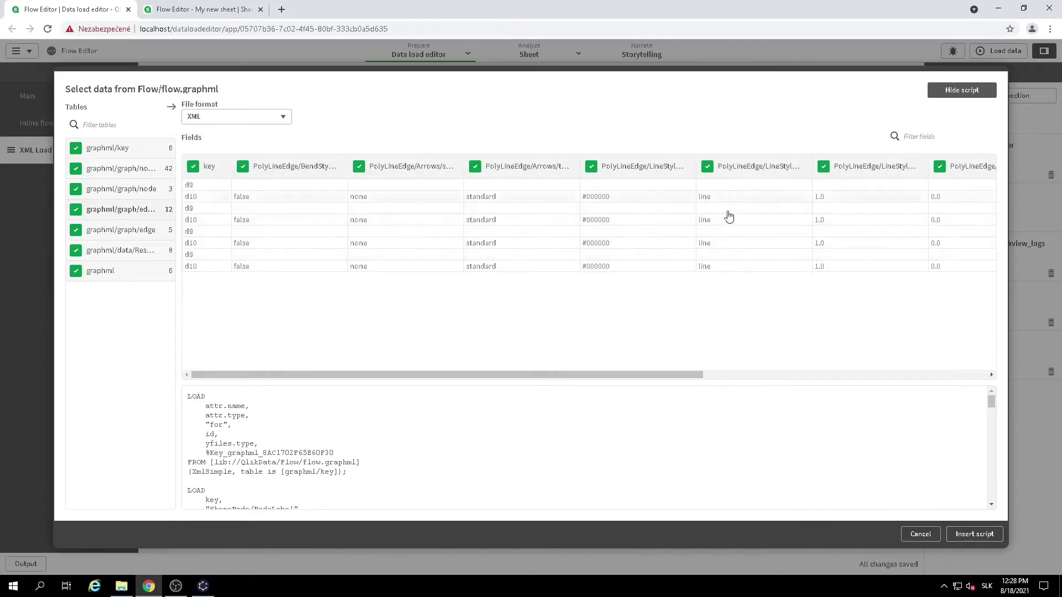
drag(669, 377, 953, 379)
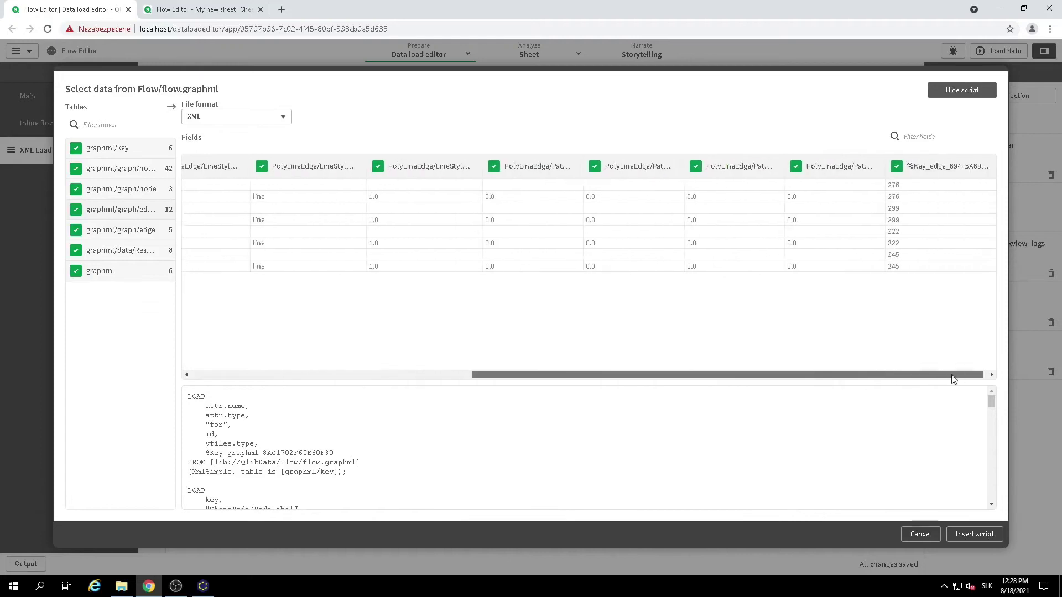
click(962, 534)
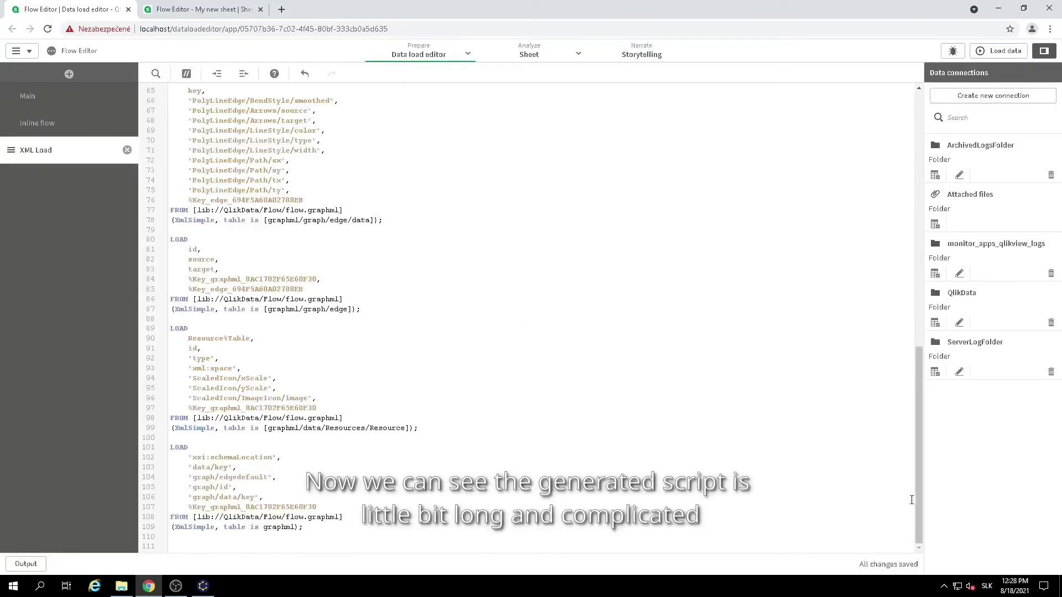
Replace the entire generated script in the XML Load section with the prepared script from the clipboard.
drag(917, 497, 917, 241)
click(578, 160)
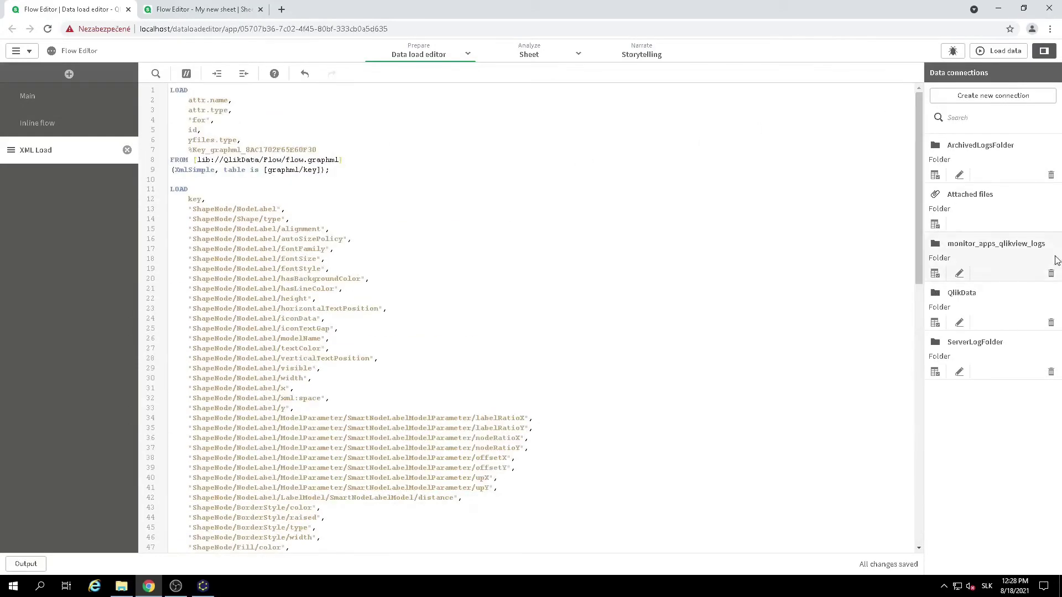
key(ctrl+a)
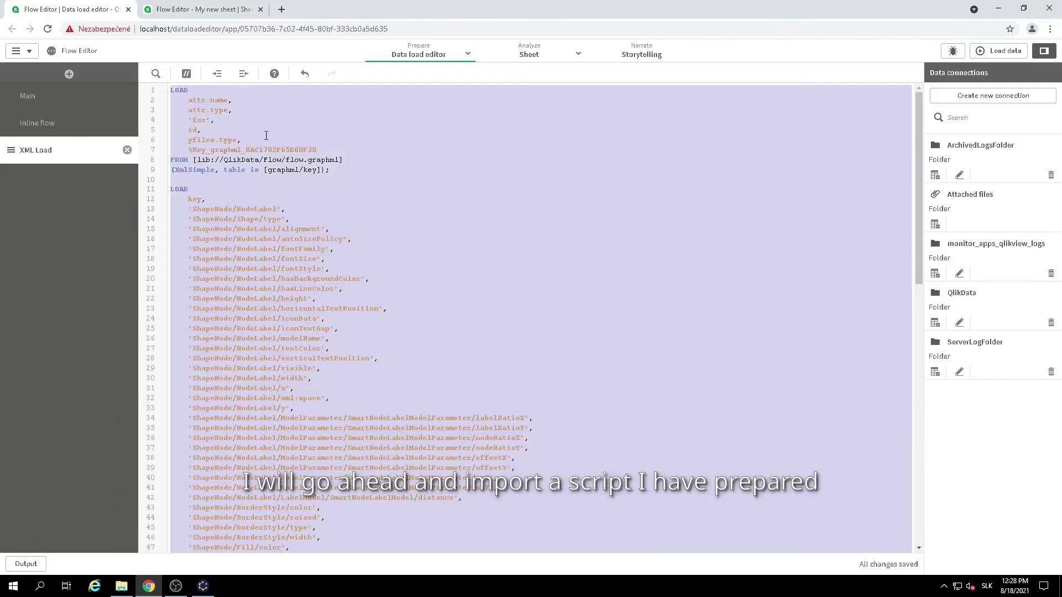
key(ctrl+v)
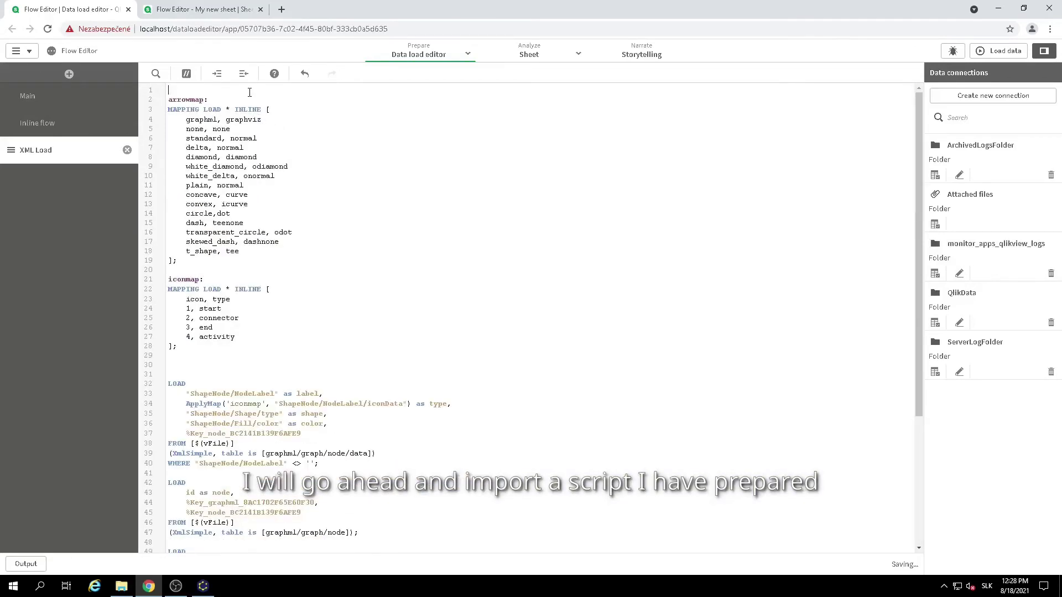
Start the script with Let vFile = 'lib://QlikData/Flow/flow.graphml'; and move the XML Load section above Inline flow.
text(Let vFile = )
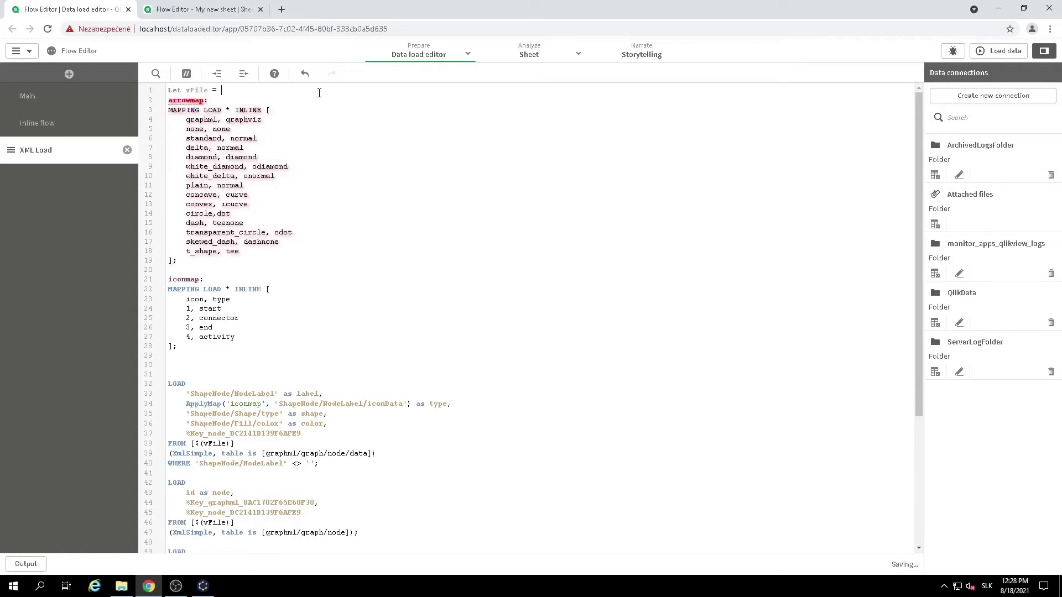
text('l)
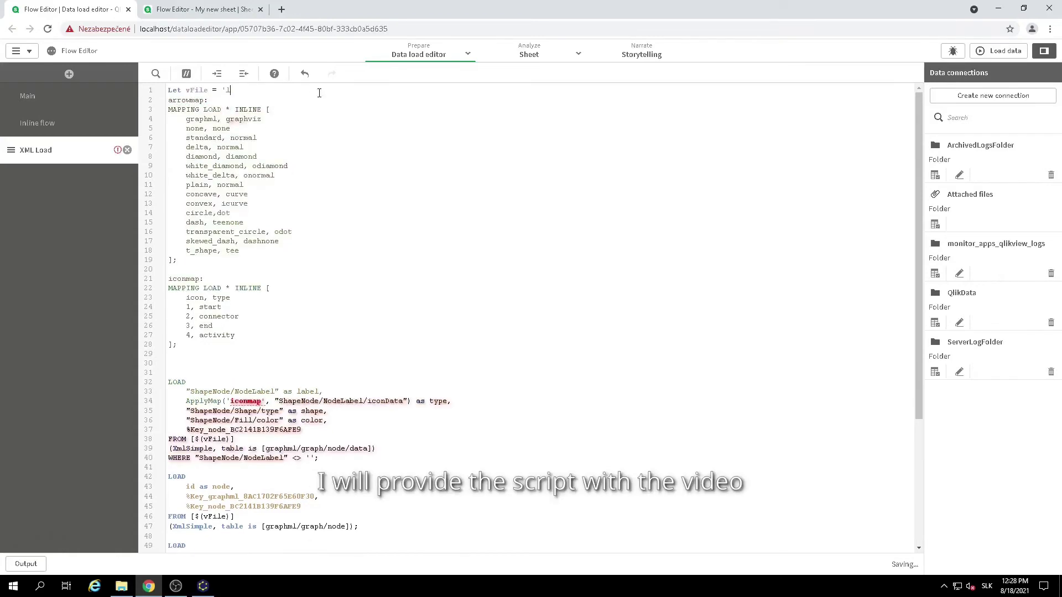
text(ib://Q)
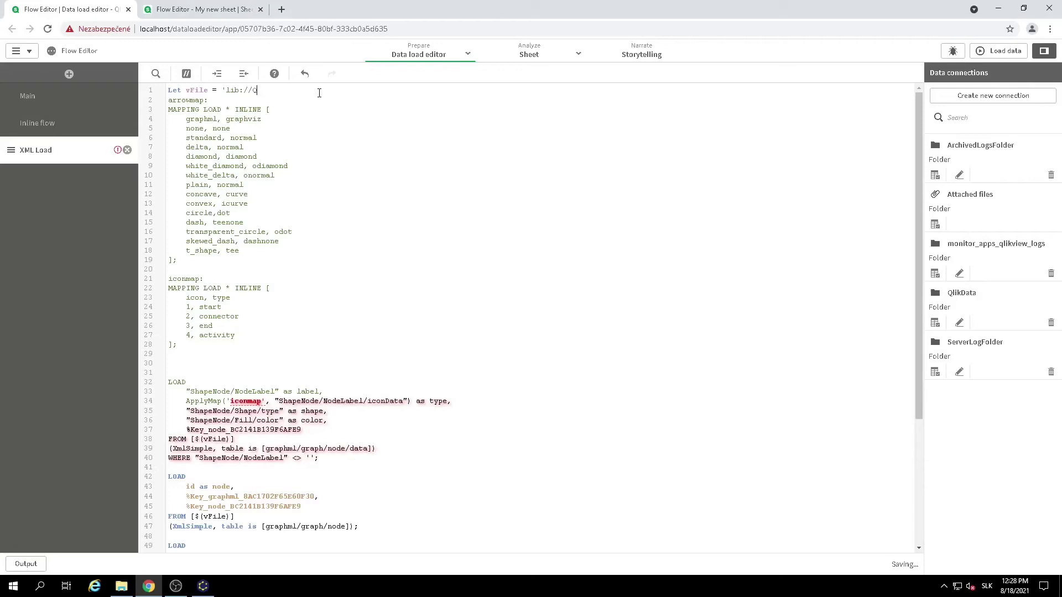
text(likData/Flow/flow.graphml';)
key(Return)
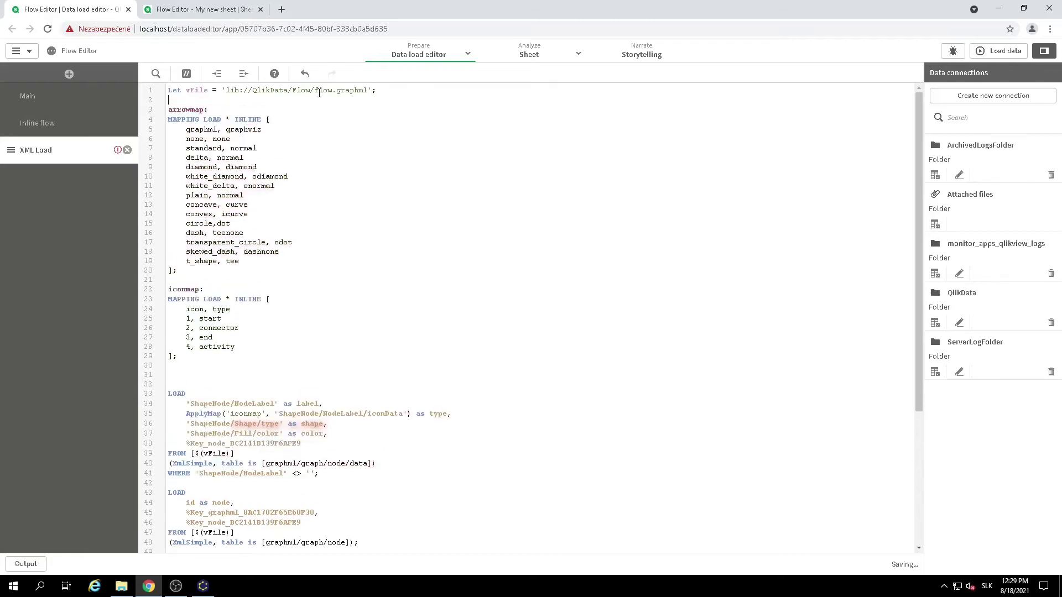
drag(11, 150, 11, 122)
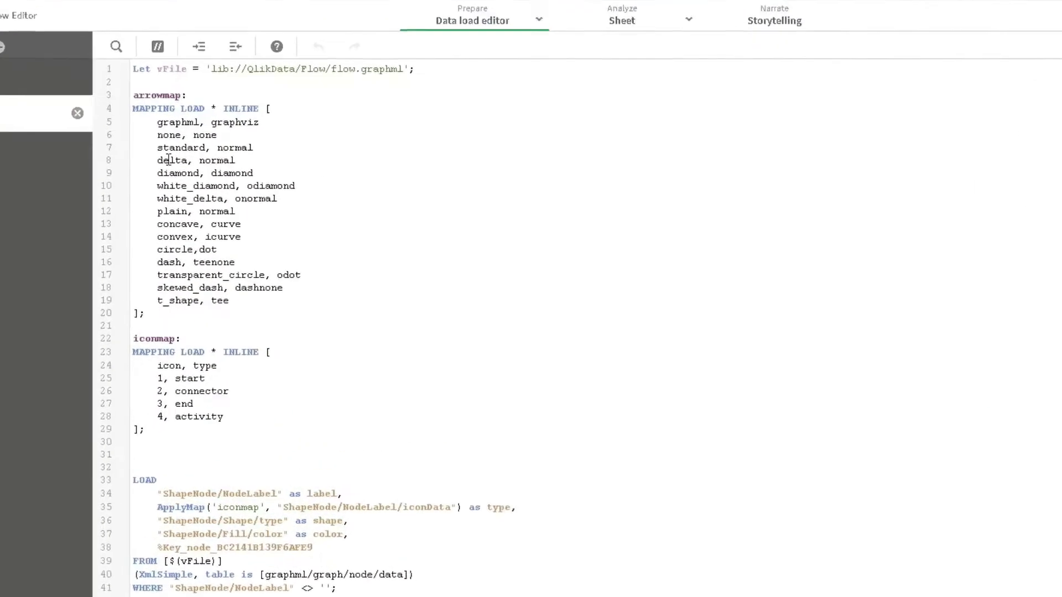
Examine the vFile path definition and the arrowmap and iconmap mapping tables in the script.
drag(133, 68, 404, 69)
drag(471, 30, 507, 34)
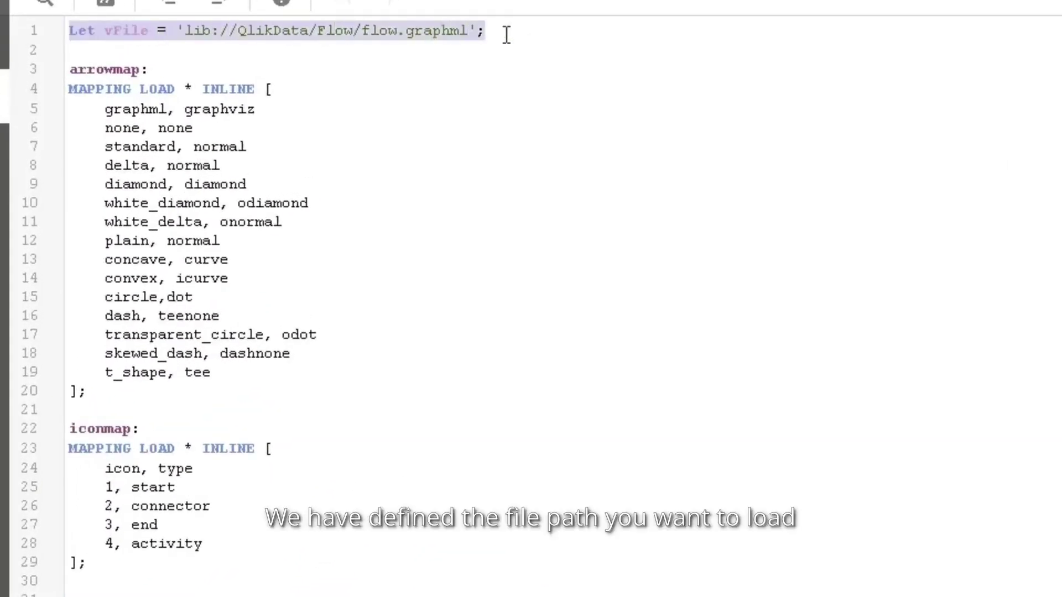
click(376, 71)
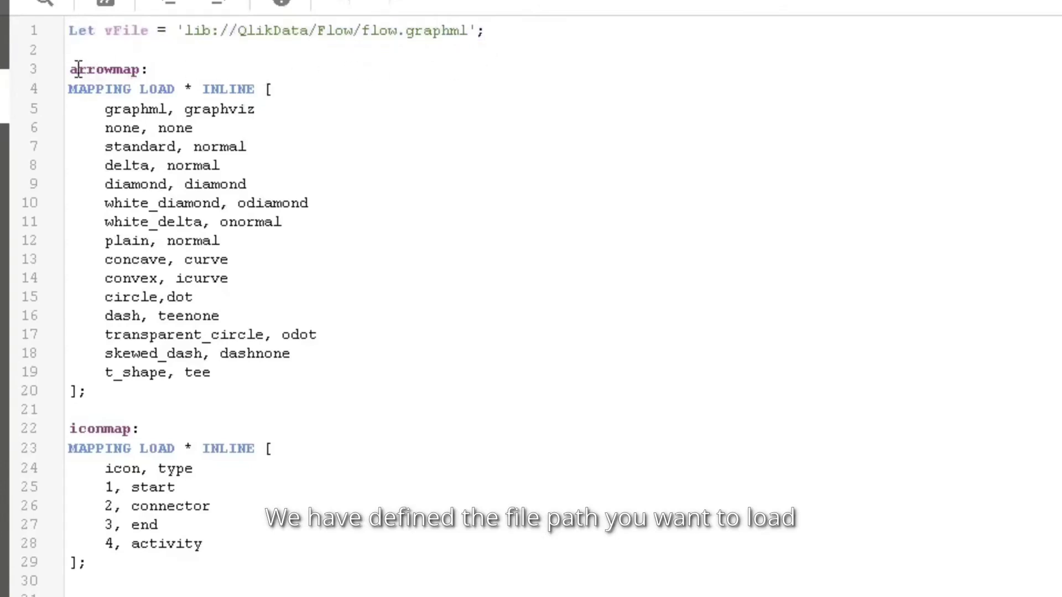
drag(74, 69, 218, 396)
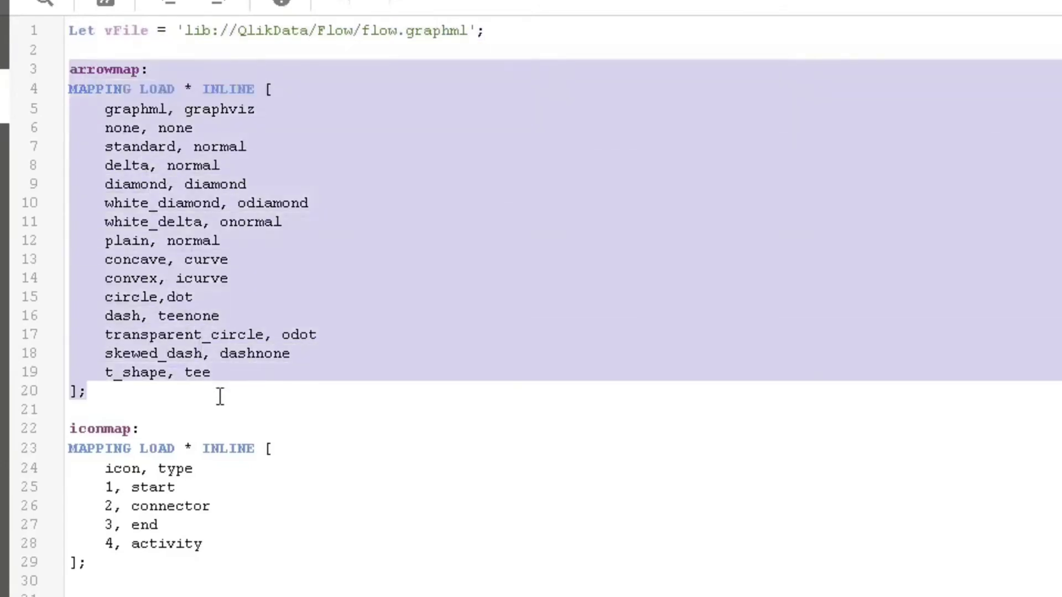
click(221, 353)
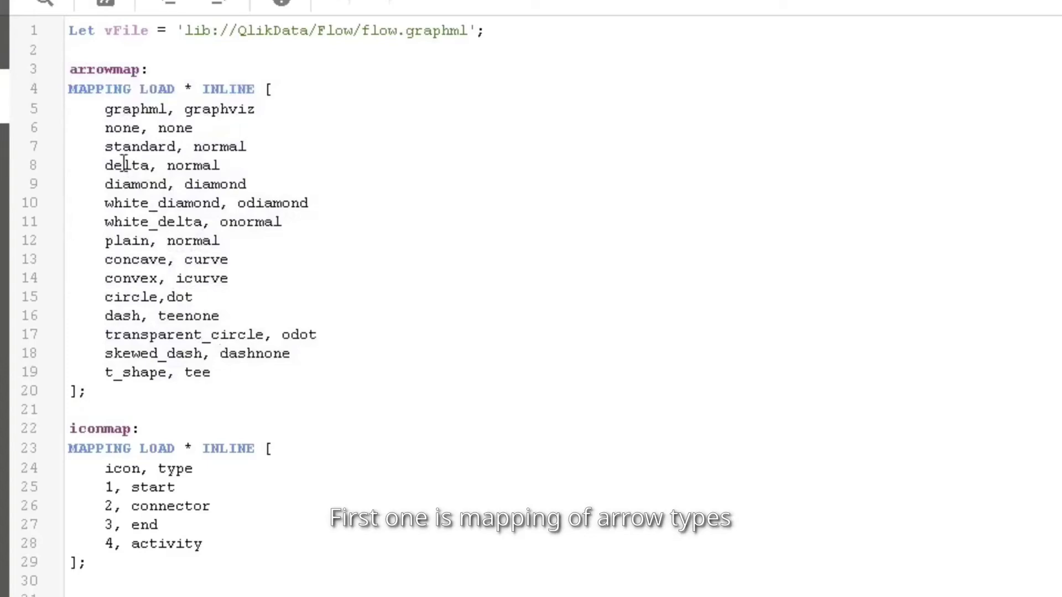
drag(69, 428, 175, 575)
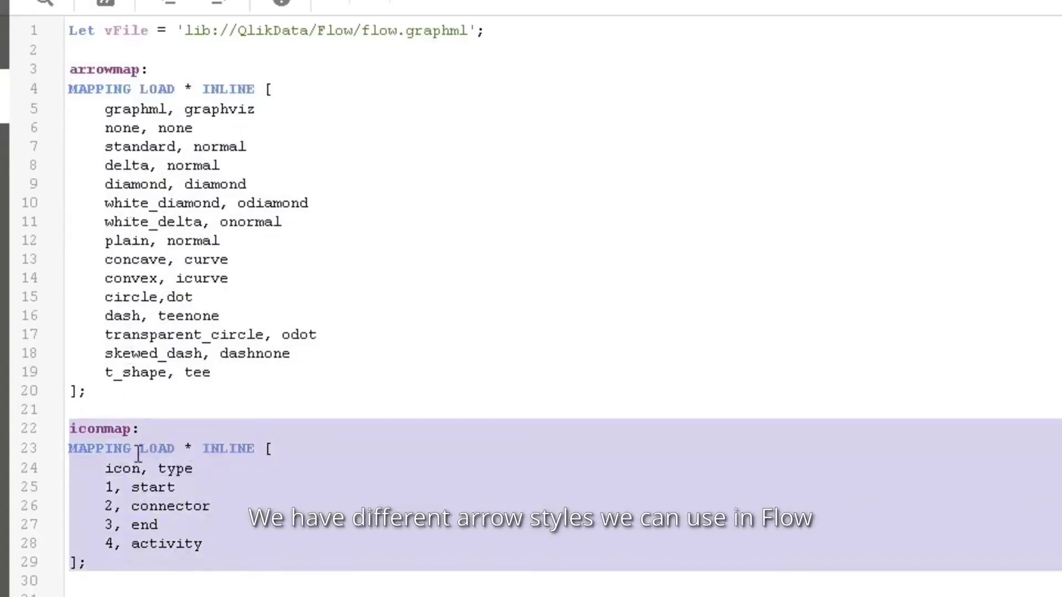
click(156, 492)
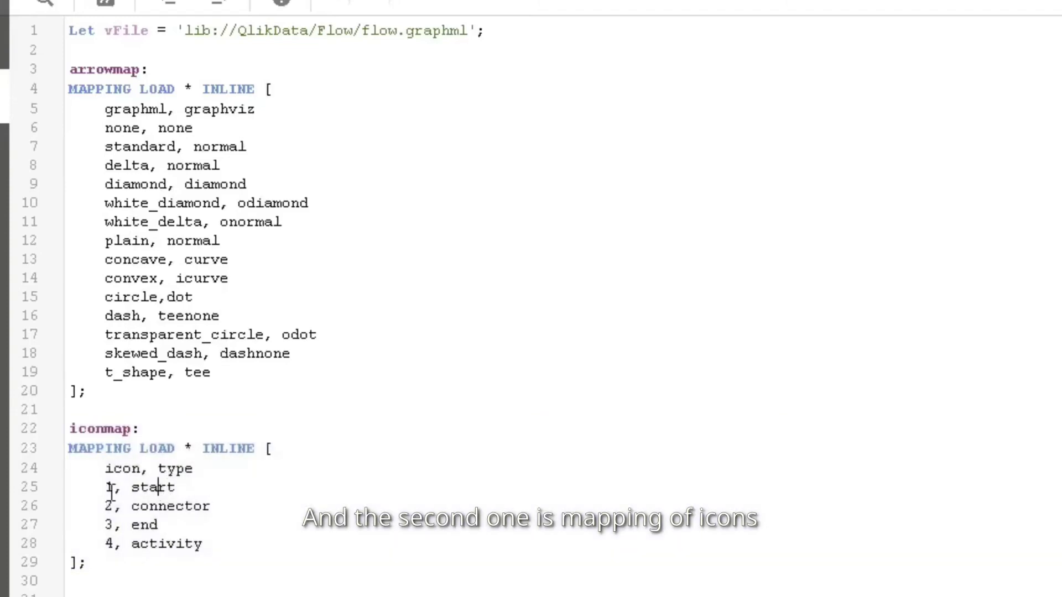
click(136, 563)
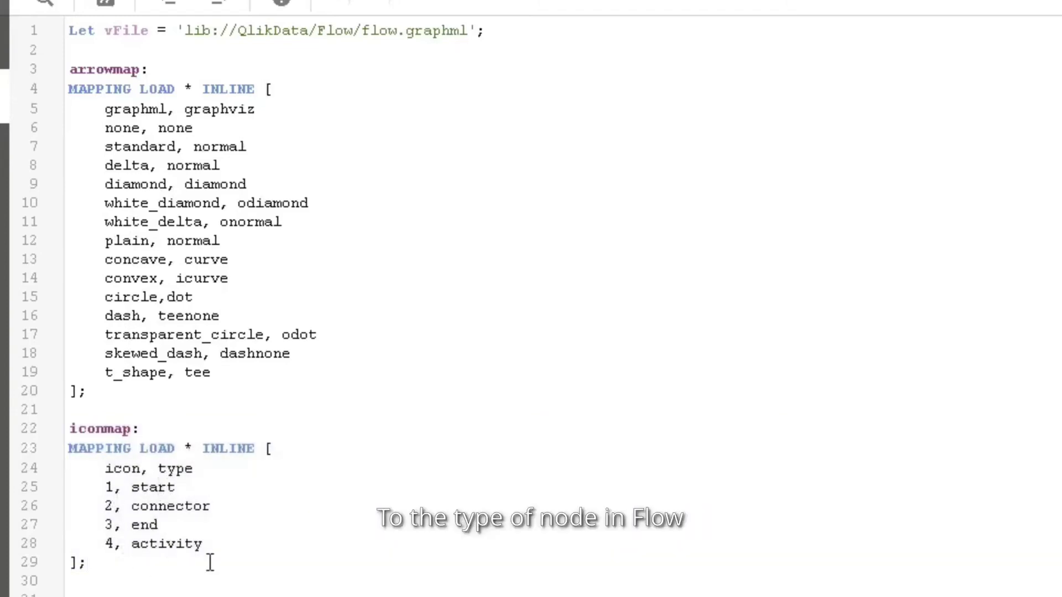
Examine how the node LOAD statement reads the label and maps iconData to type through iconmap.
scroll(194, 515, down, 7)
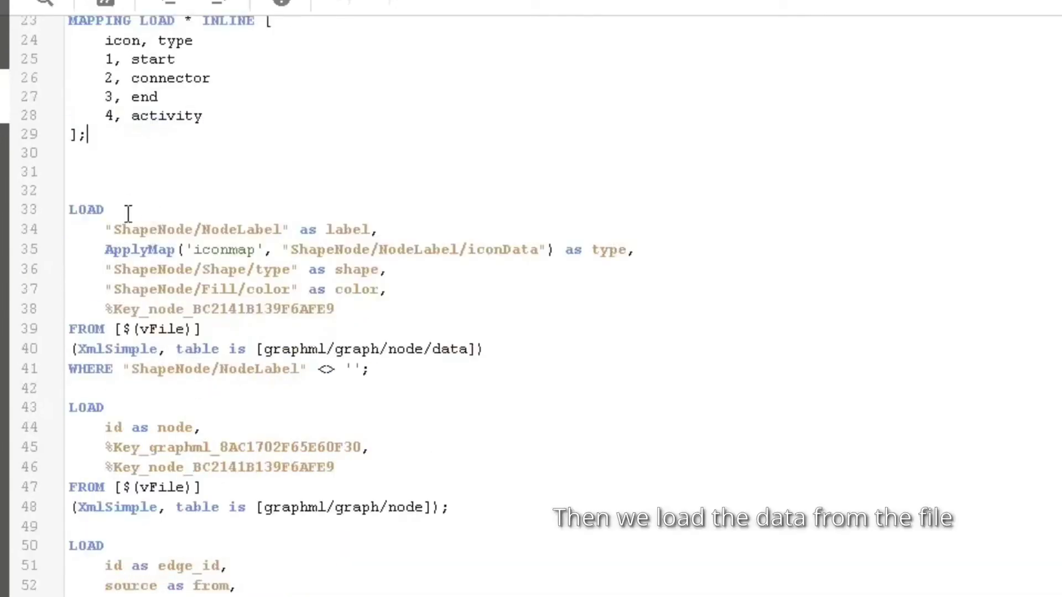
drag(117, 229, 196, 233)
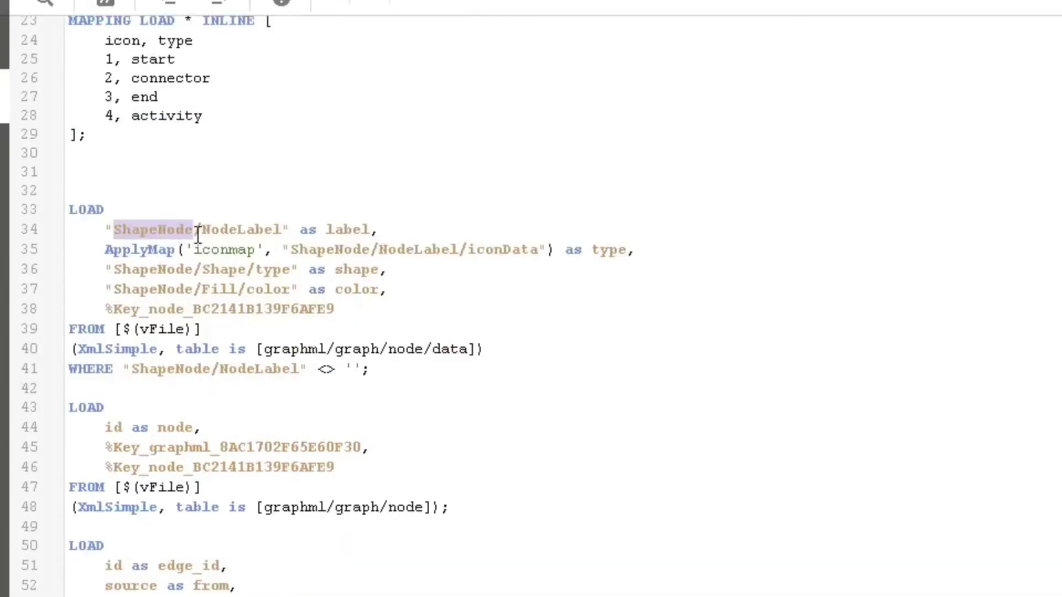
double_click(335, 231)
click(171, 254)
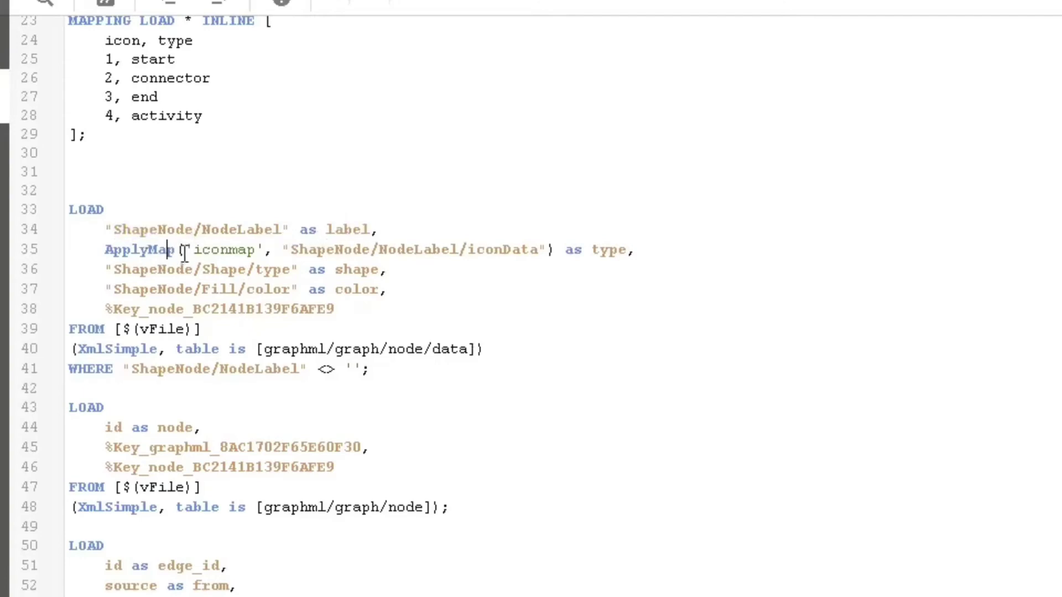
drag(202, 254, 247, 255)
drag(469, 253, 530, 251)
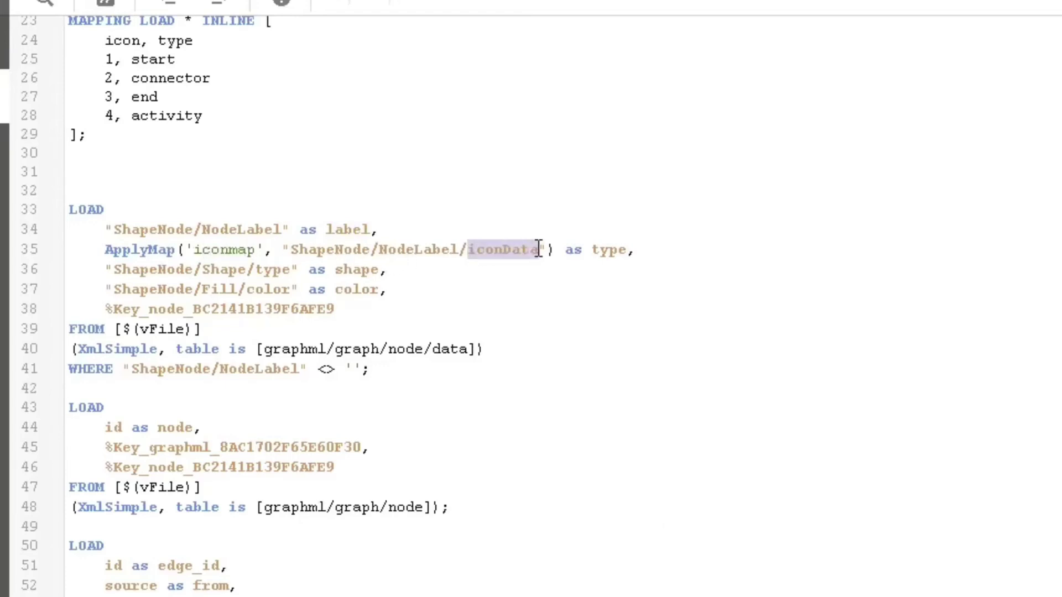
click(593, 250)
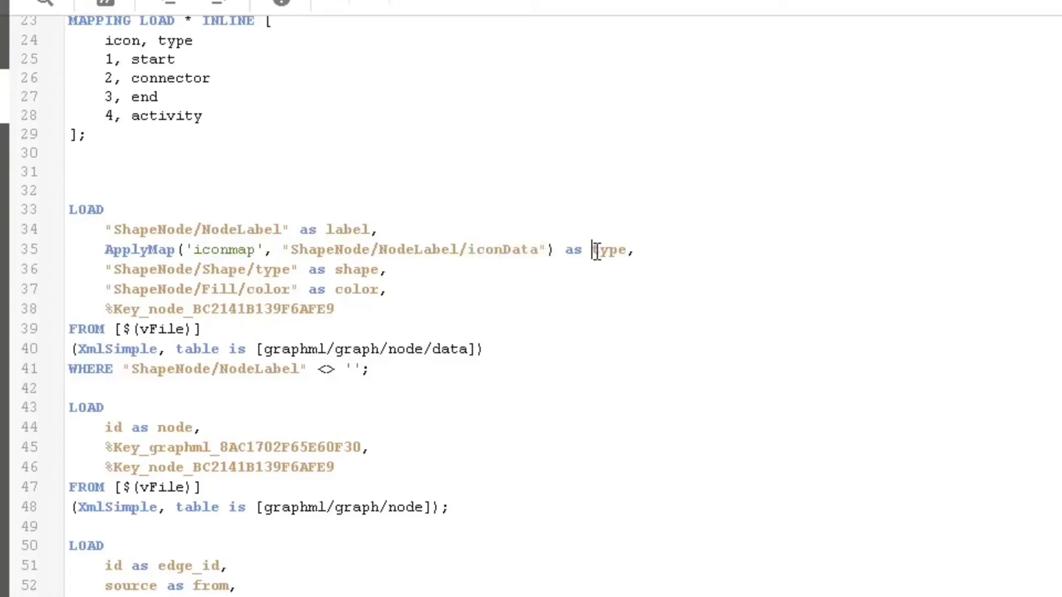
Examine the shape and color fields in the node data LOAD and the statement that loads the list of nodes.
drag(140, 64, 181, 69)
click(158, 85)
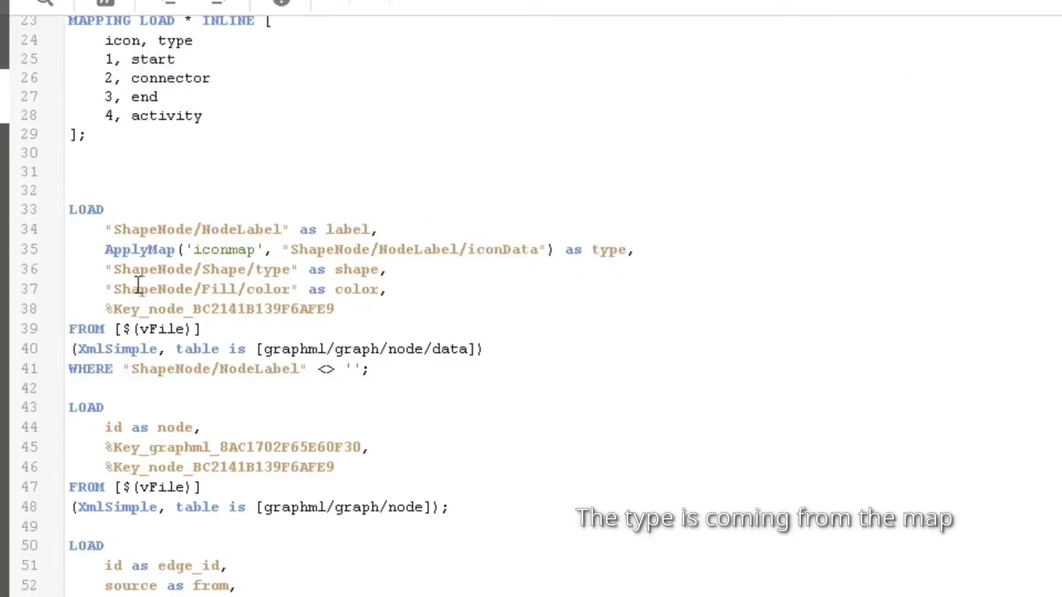
drag(112, 269, 294, 272)
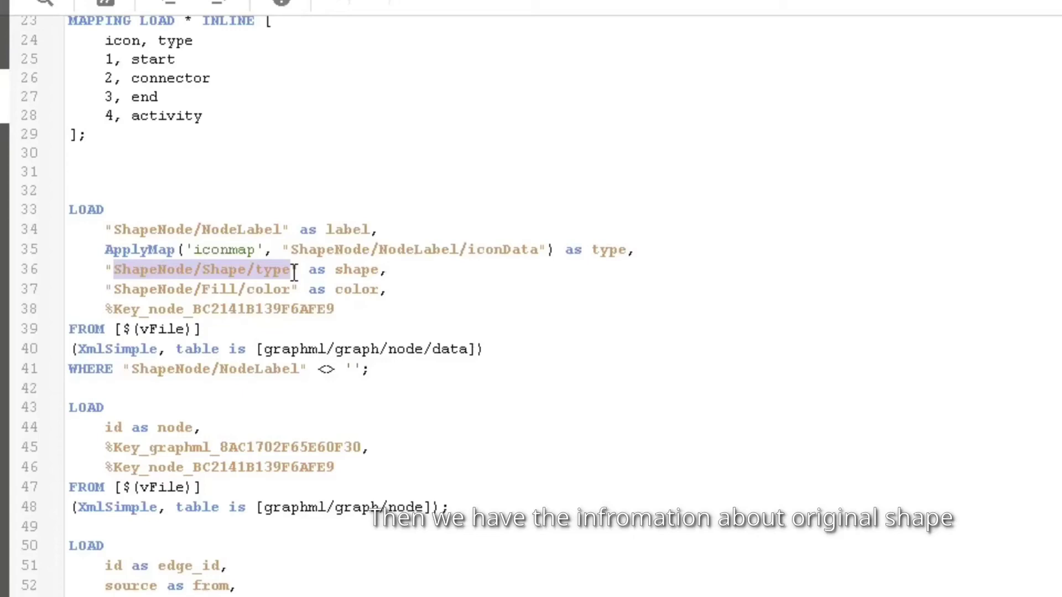
click(248, 270)
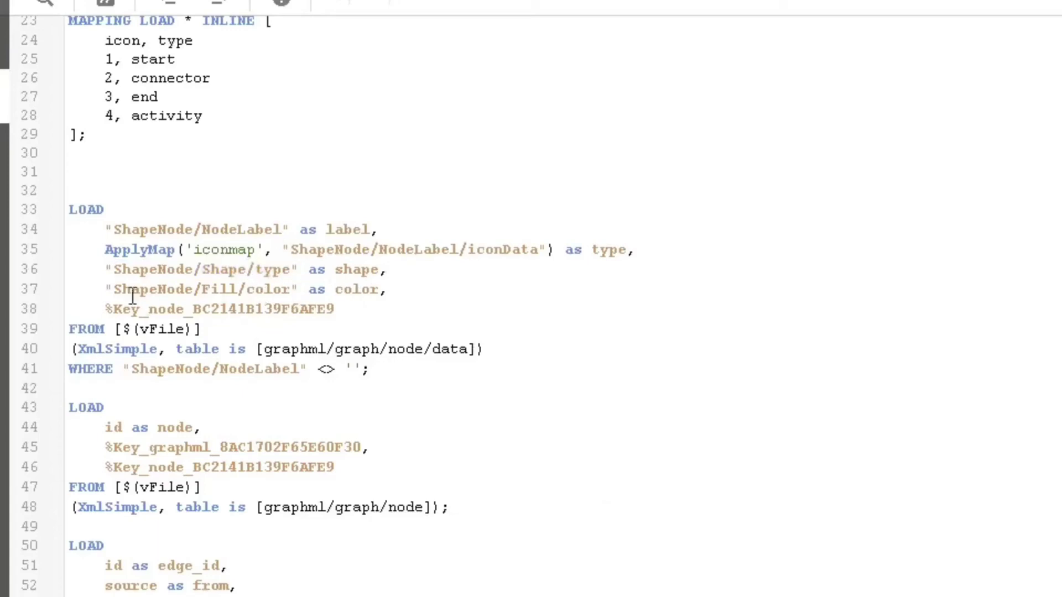
drag(120, 294, 291, 294)
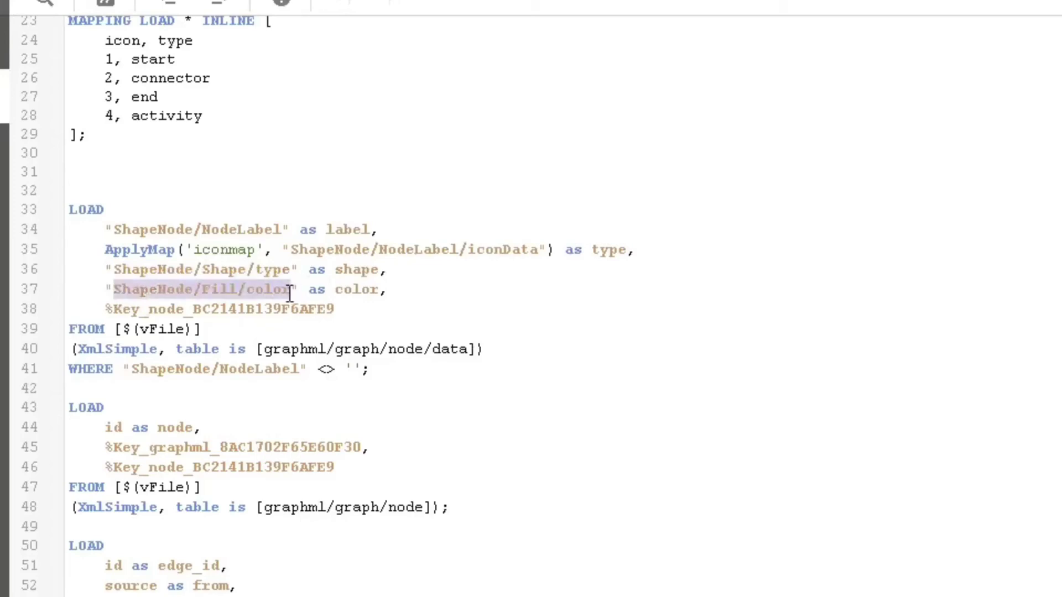
click(346, 294)
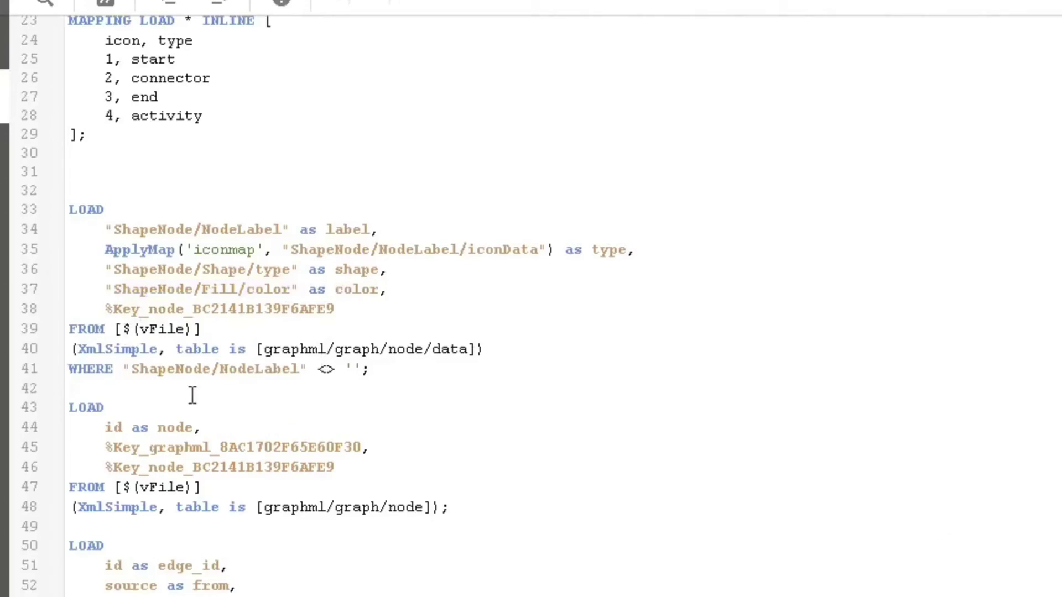
drag(72, 411, 467, 509)
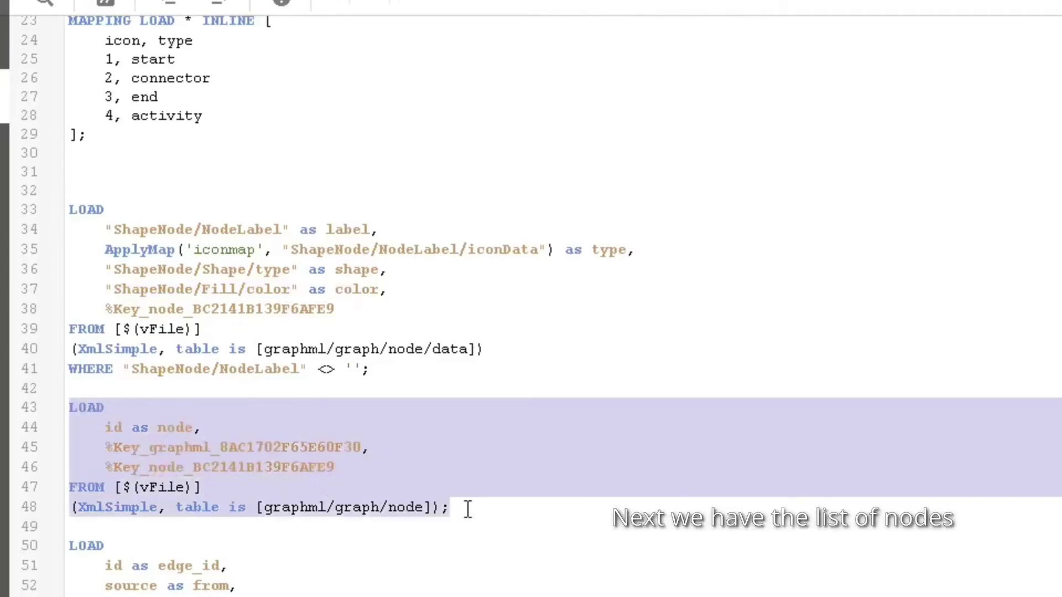
click(362, 487)
Examine the graphml/graph/edge LOAD statement, where source is loaded as from and target as to.
scroll(101, 317, down, 4)
scroll(102, 317, down, 2)
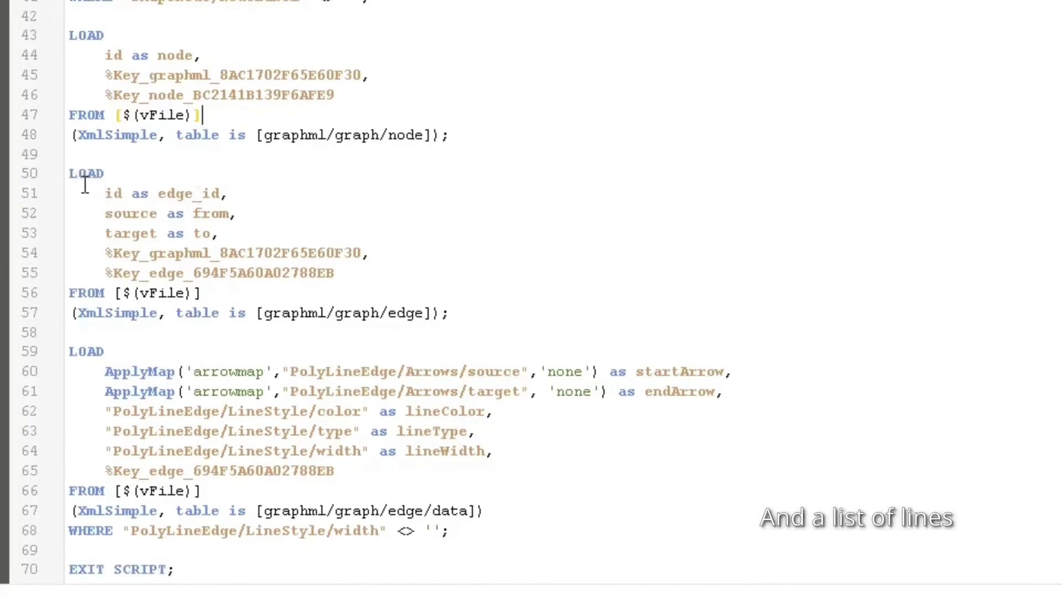
drag(264, 313, 418, 313)
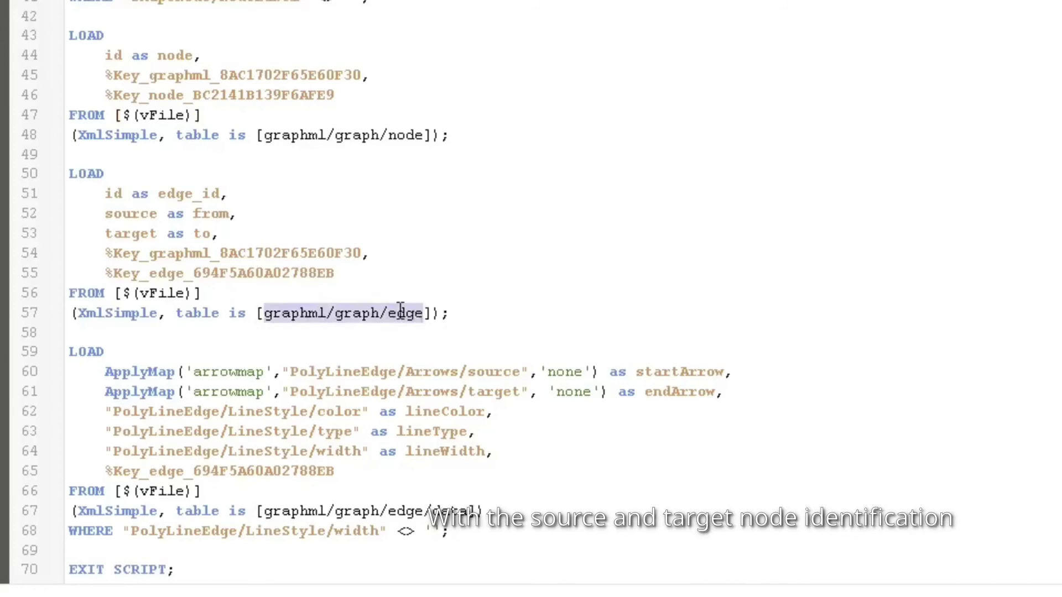
click(143, 213)
double_click(124, 213)
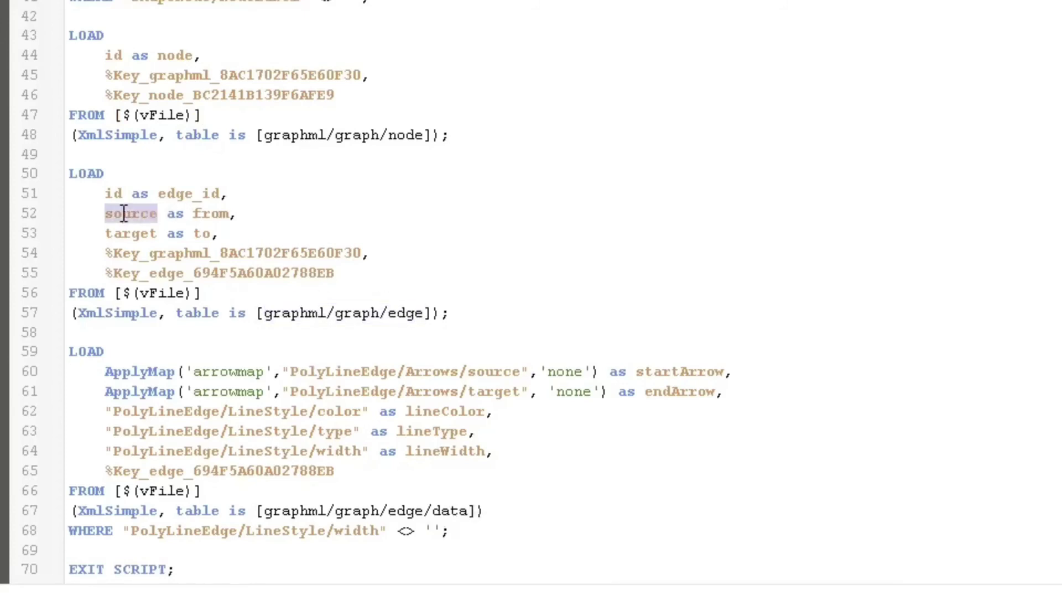
click(214, 213)
double_click(214, 214)
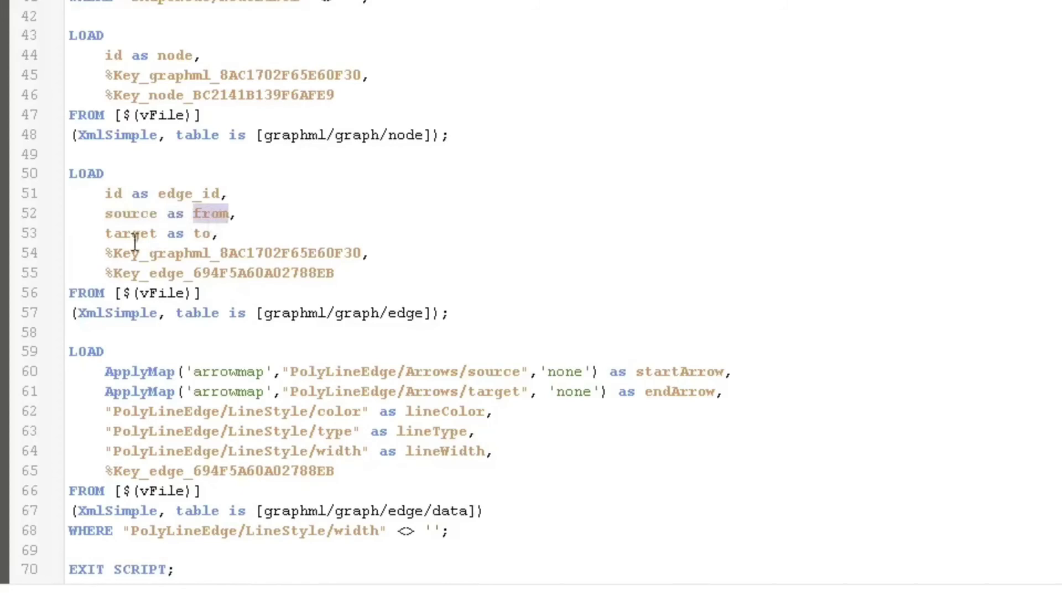
double_click(125, 235)
double_click(203, 234)
click(269, 231)
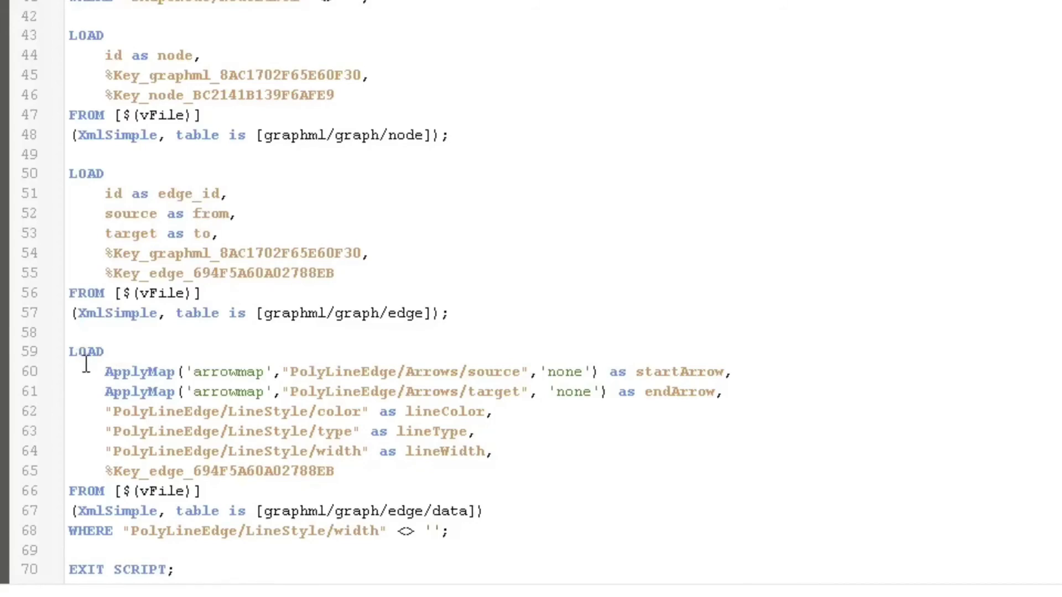
Examine the graphml/graph/edge/data LOAD statement with its arrowmap mappings for startArrow and endArrow and its line color, type and width fields.
drag(68, 354, 458, 534)
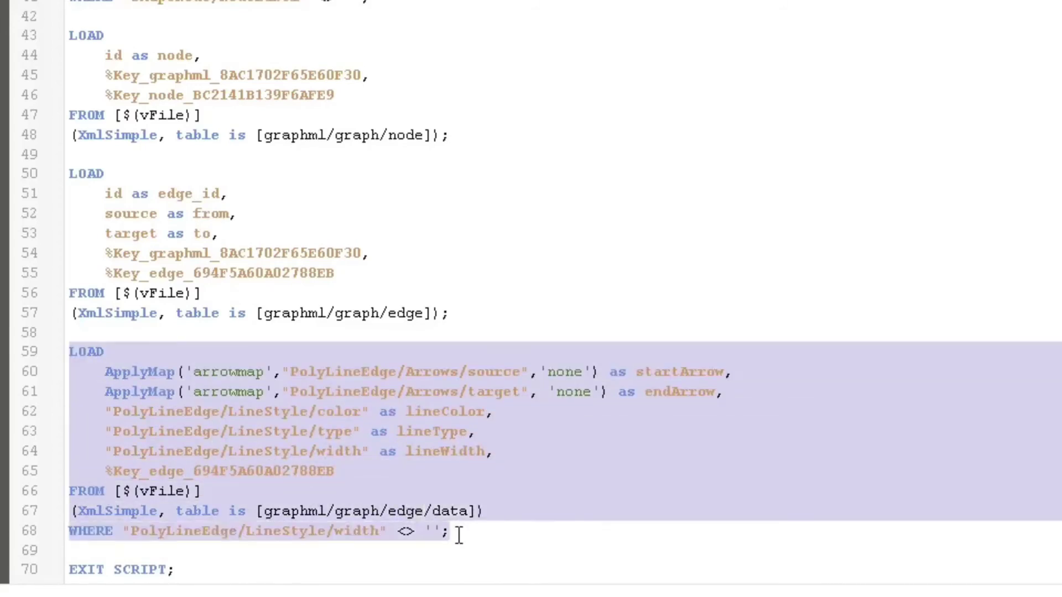
click(409, 494)
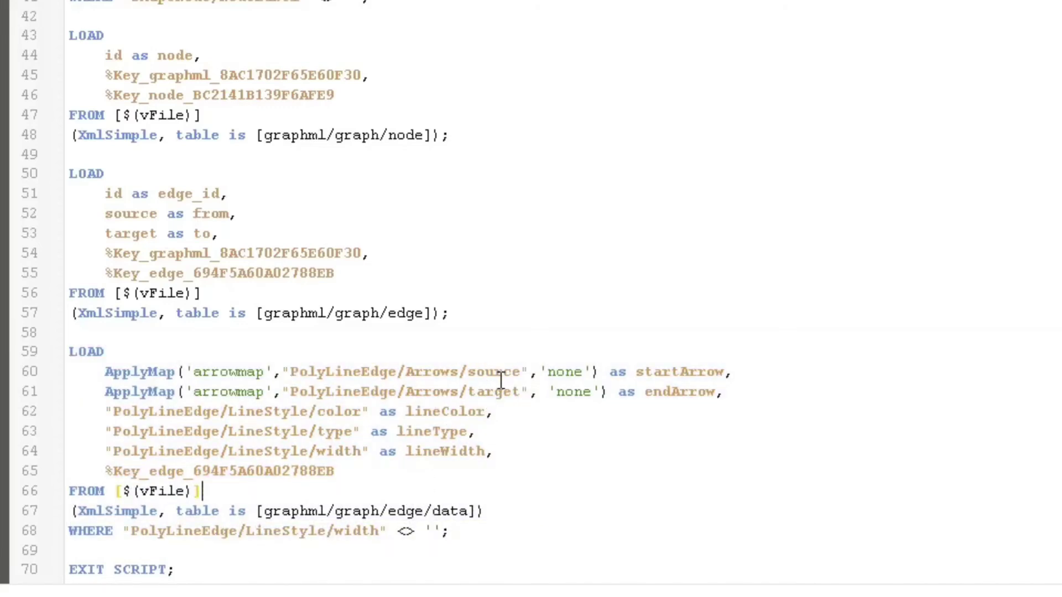
double_click(198, 373)
double_click(670, 373)
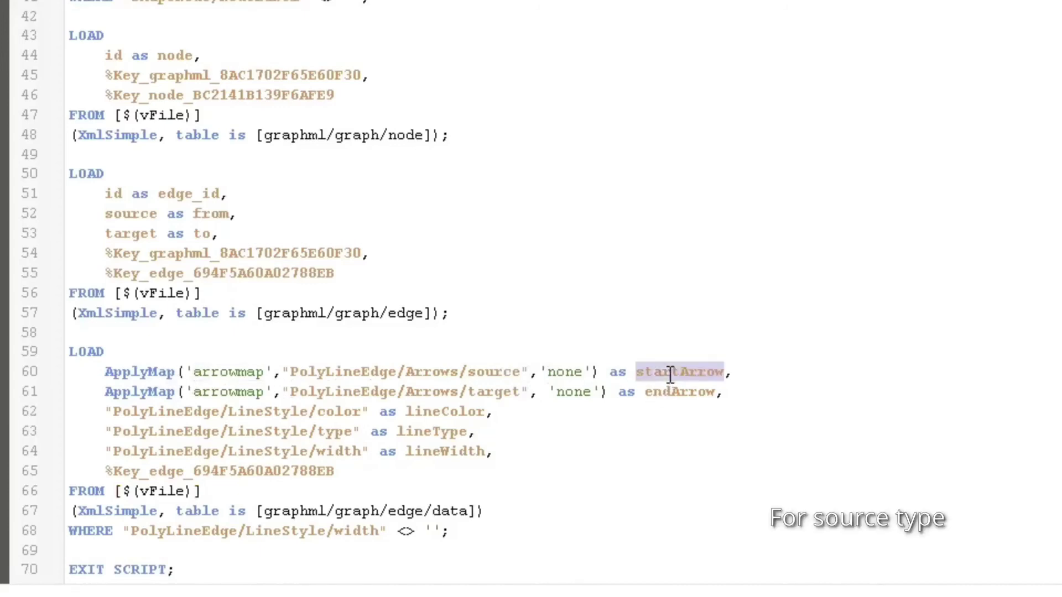
double_click(230, 391)
double_click(689, 393)
drag(299, 412, 502, 455)
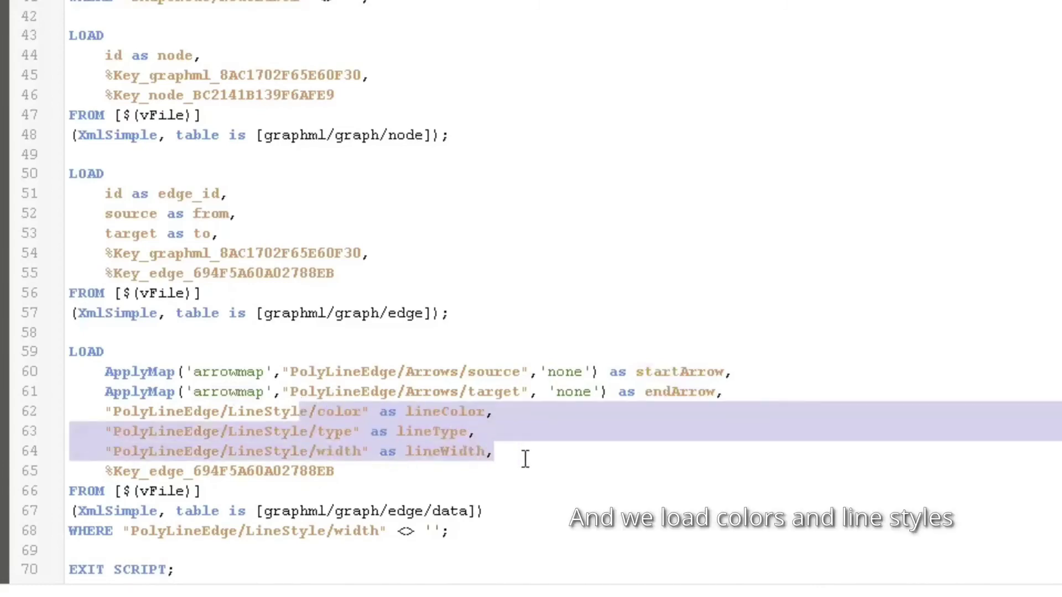
click(527, 452)
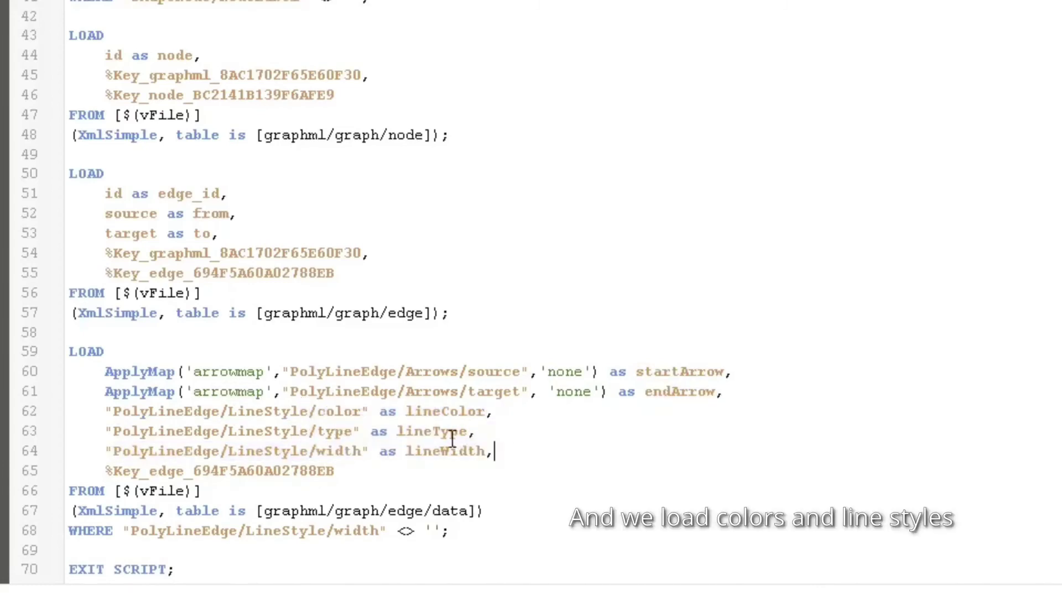
Load the data with the completed XML Load script and return to the sheet My new sheet.
key(ctrl+space)
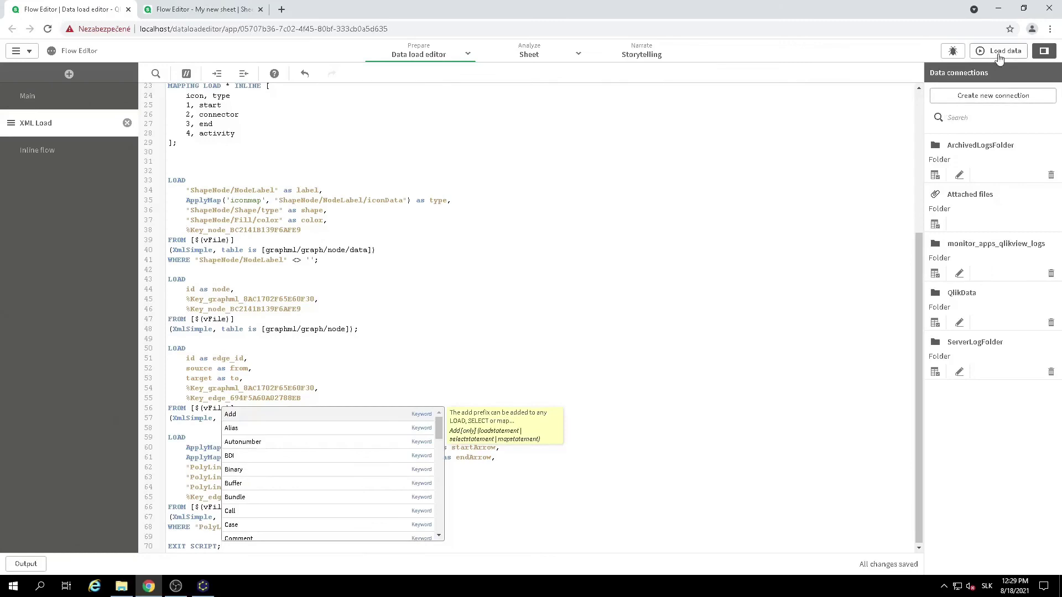
click(999, 50)
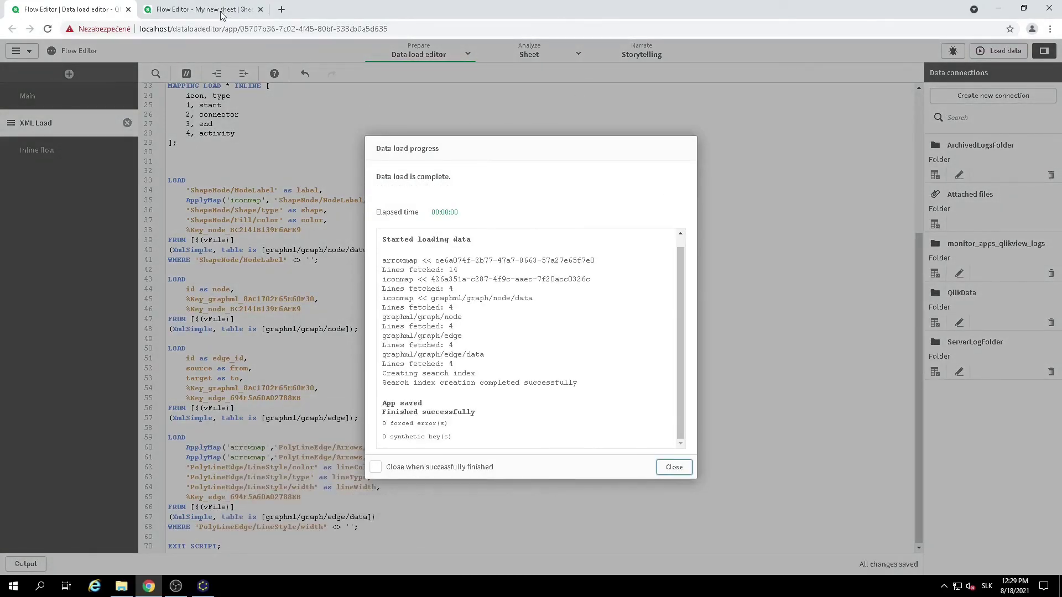
click(220, 12)
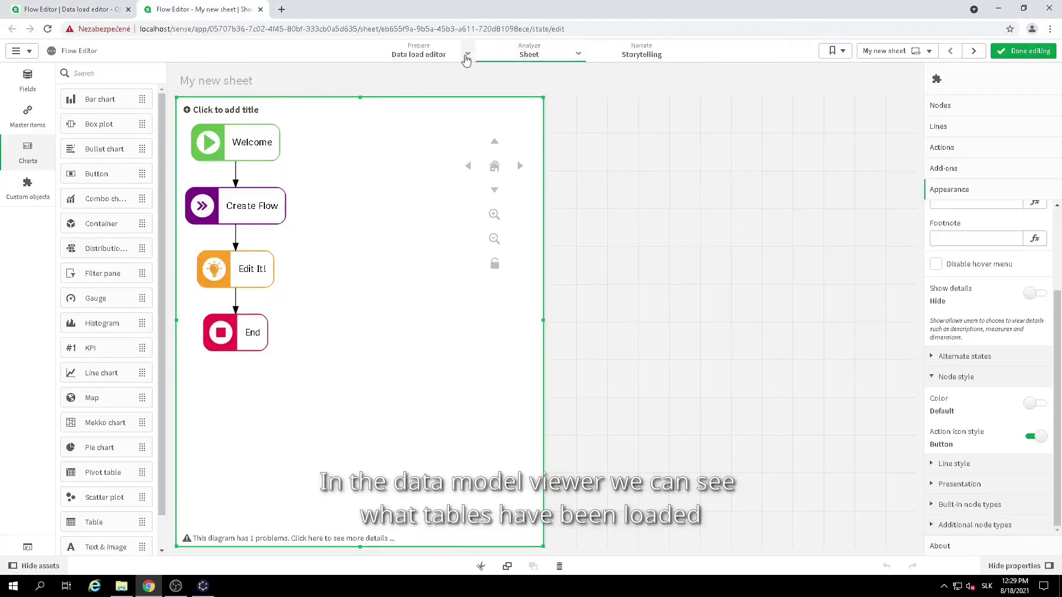
Open the data model viewer in a new tab and rearrange the iconmap and graphml/graph/node tables for a clearer layout.
click(468, 53)
click(477, 118)
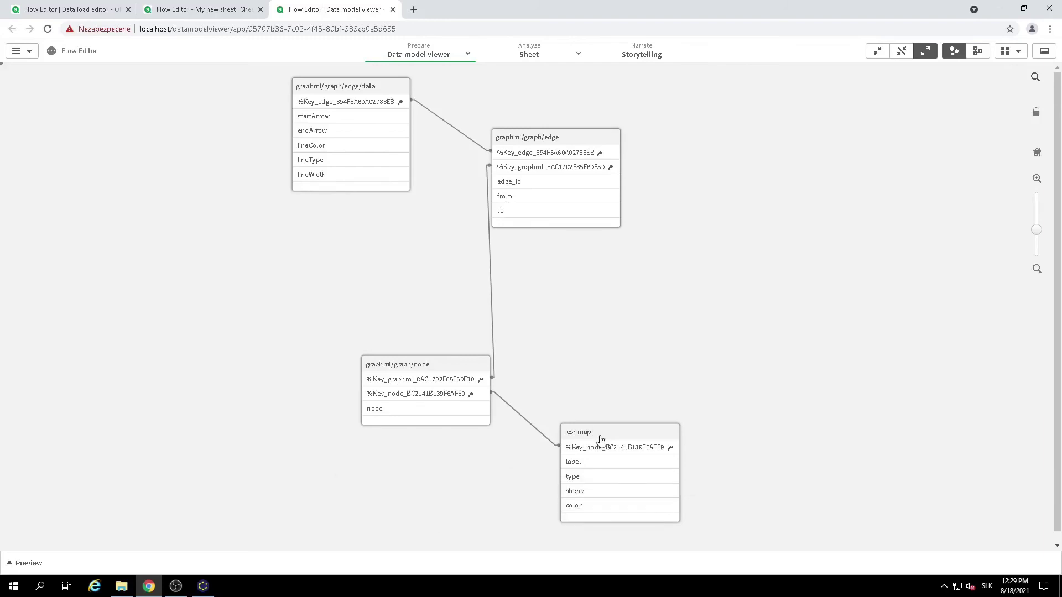
drag(602, 439, 695, 334)
drag(429, 364, 422, 294)
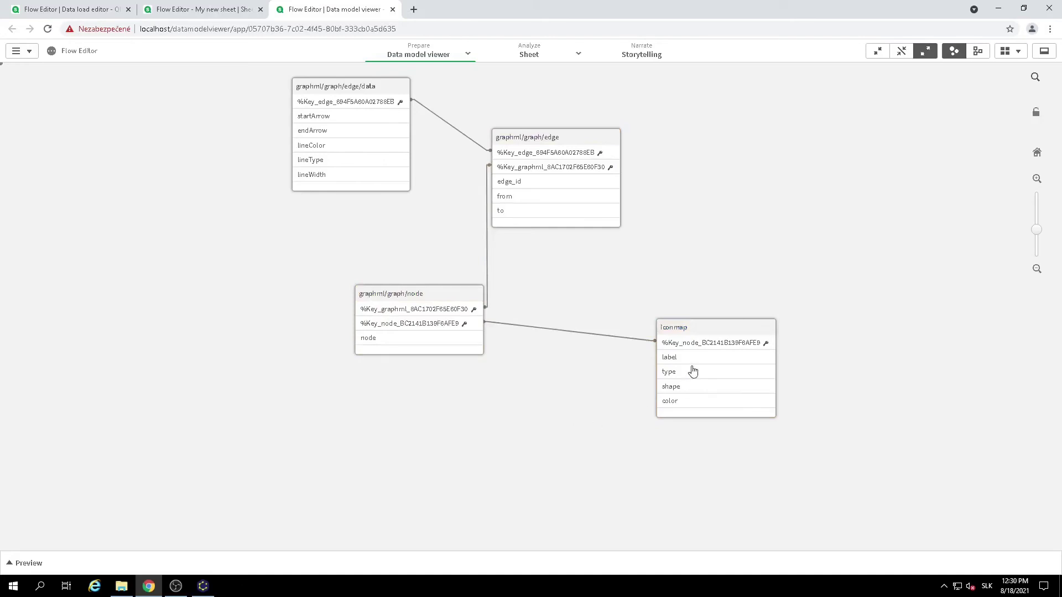
Back on My new sheet, color the flow nodes by expression using the color field.
click(202, 11)
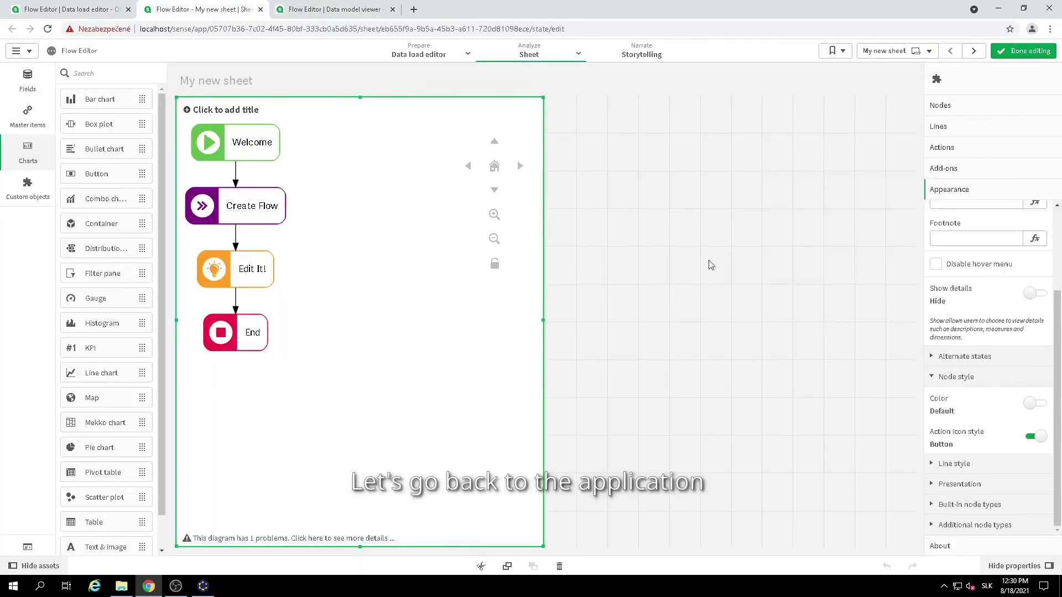
click(1011, 411)
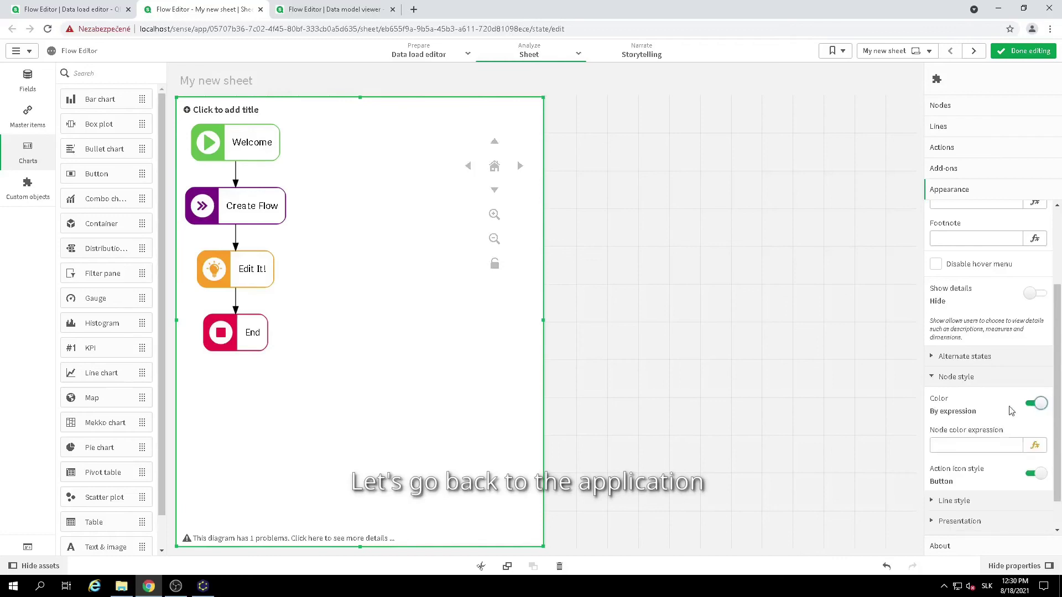
click(977, 446)
text(color)
key(Return)
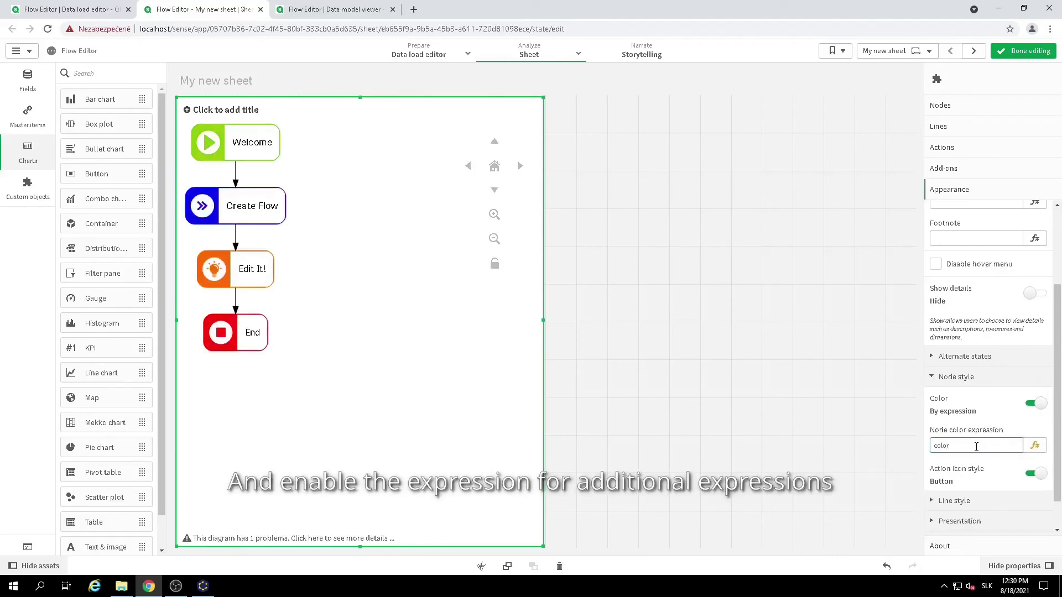
Set the flow's line width by expression using the lineWidth field.
click(965, 380)
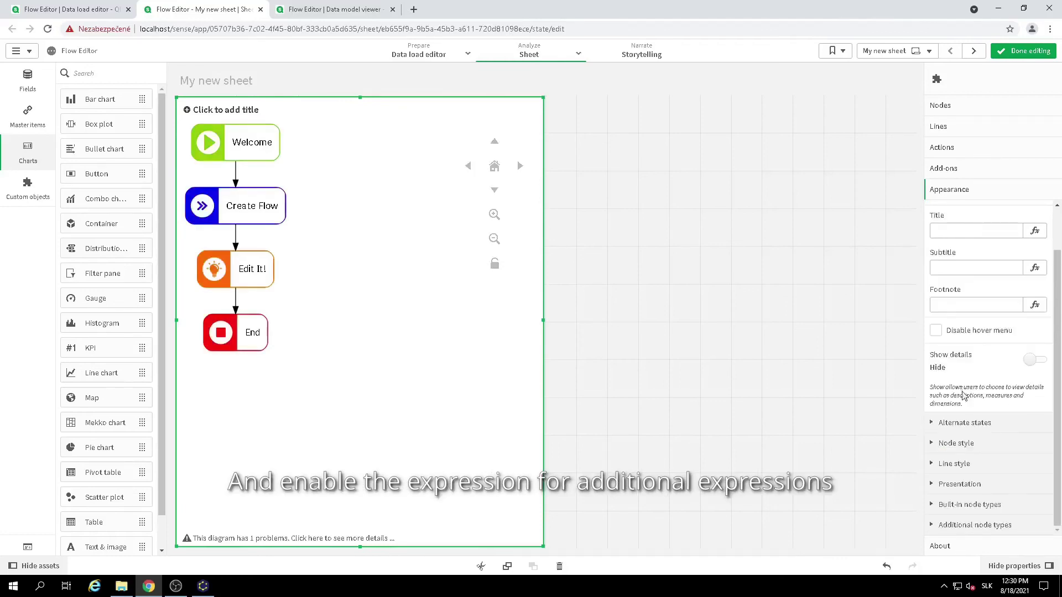
click(967, 460)
click(969, 360)
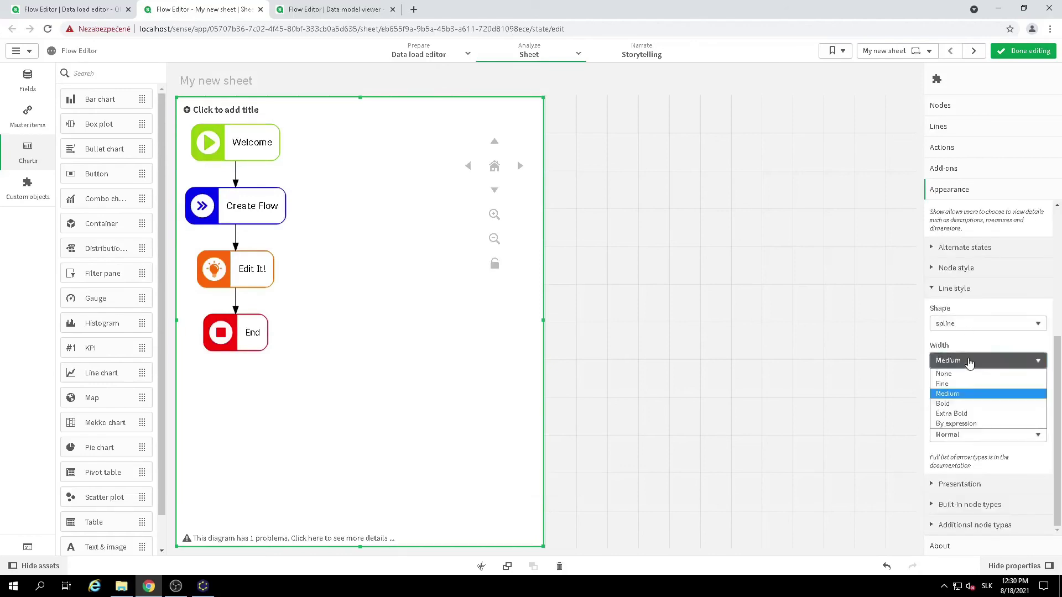
click(957, 424)
click(962, 399)
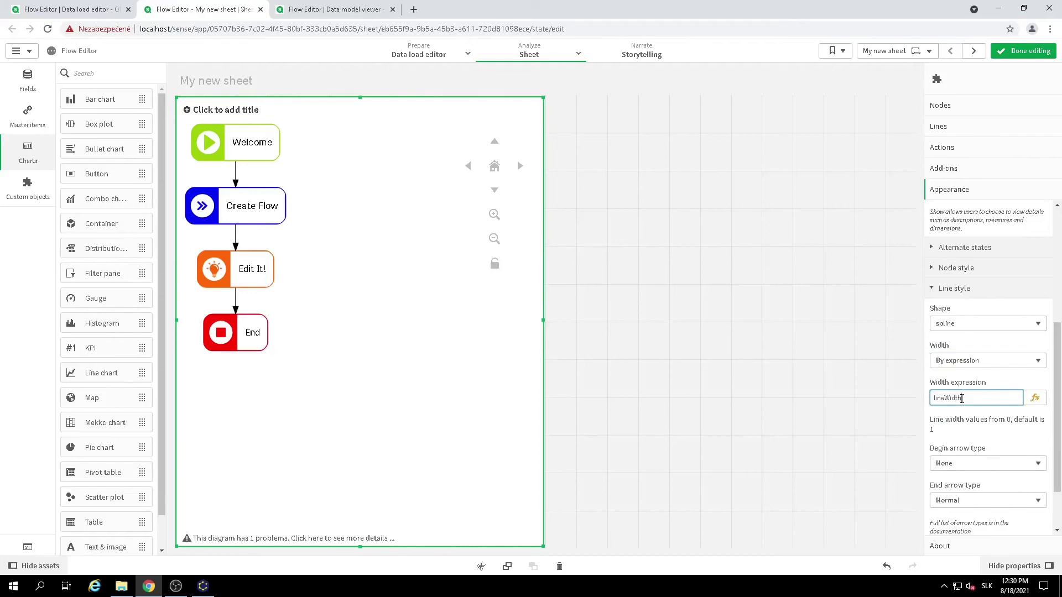
Set the lines' begin arrow type by expression using the startArrow field.
click(956, 463)
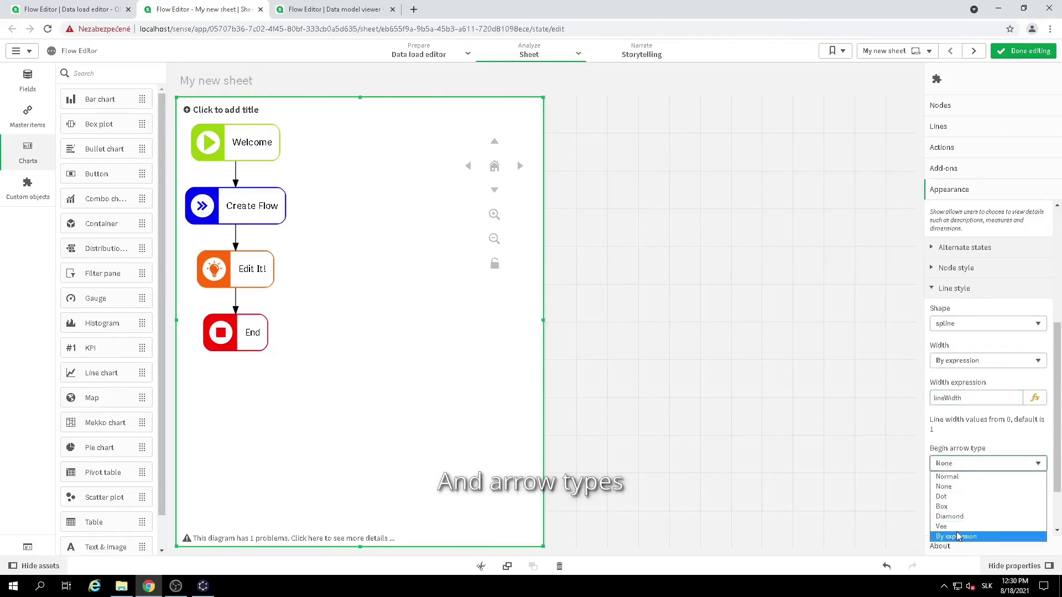
click(957, 537)
click(954, 400)
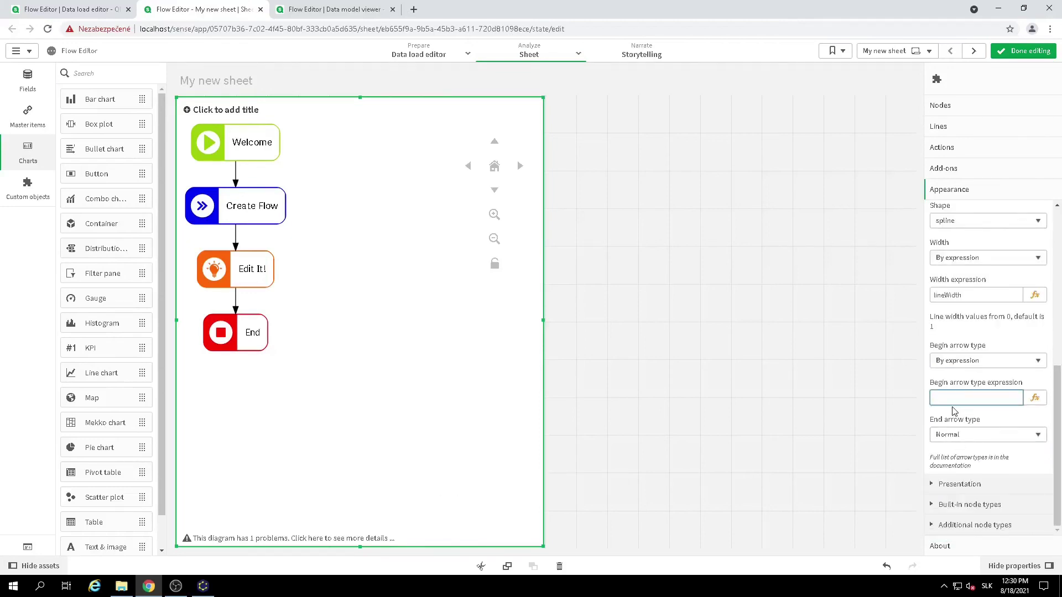
key(Return)
Set the lines' end arrow type by expression using the endArrow field.
click(960, 442)
click(960, 448)
click(960, 437)
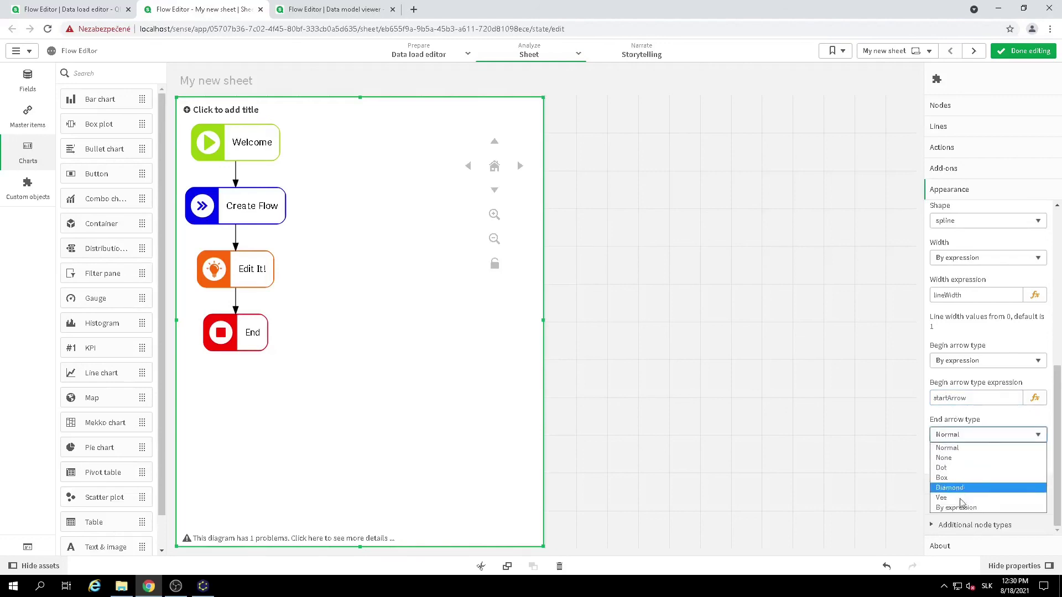
click(960, 508)
click(961, 471)
text(endArrow)
Paste the Reload button beside the diagram, shrink it into the sheet's upper-right corner, and finish editing.
click(861, 138)
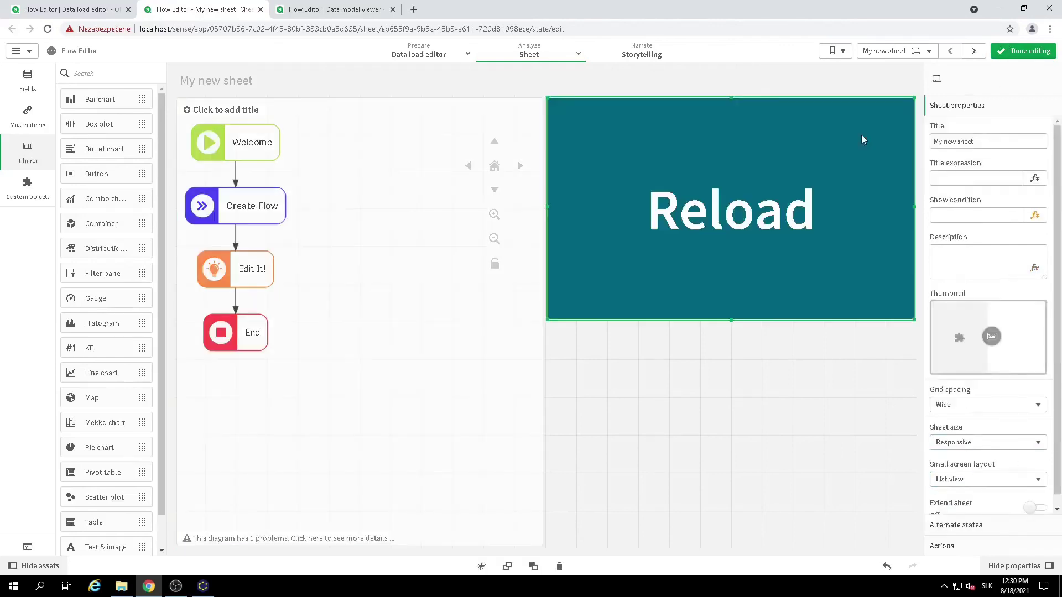
click(722, 250)
drag(547, 320, 833, 126)
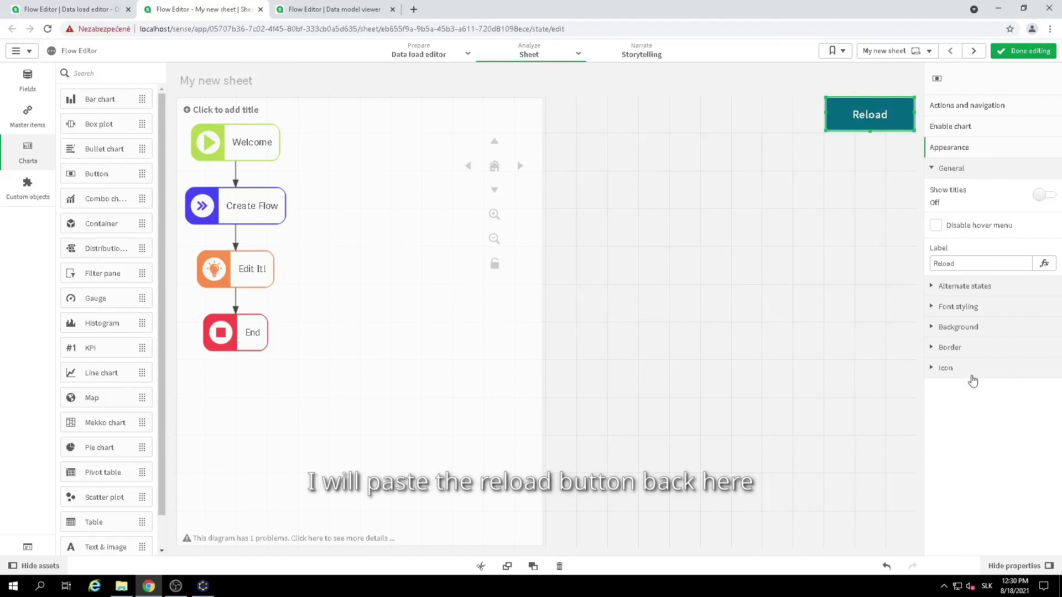
click(1008, 51)
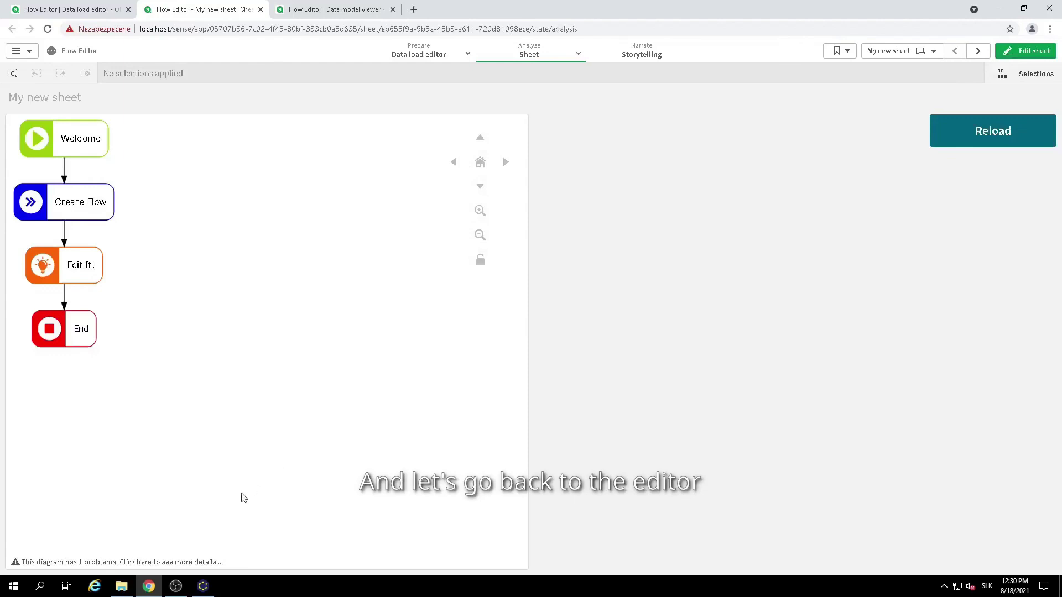
In yEd, draw an edge from the Edit It! node to the Welcome node, routed with two bends to the right of the flow.
click(203, 586)
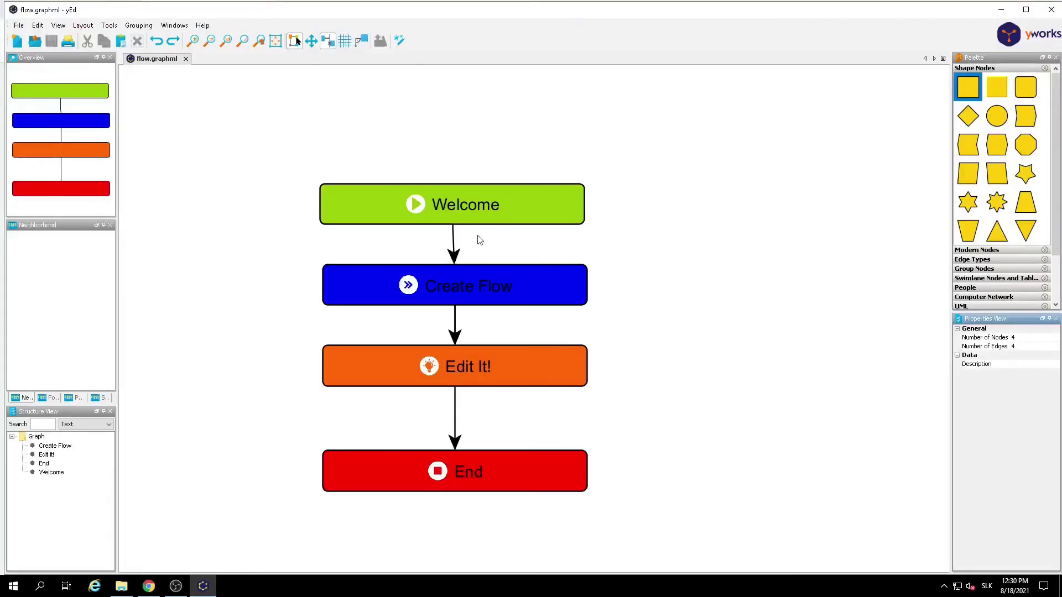
click(453, 237)
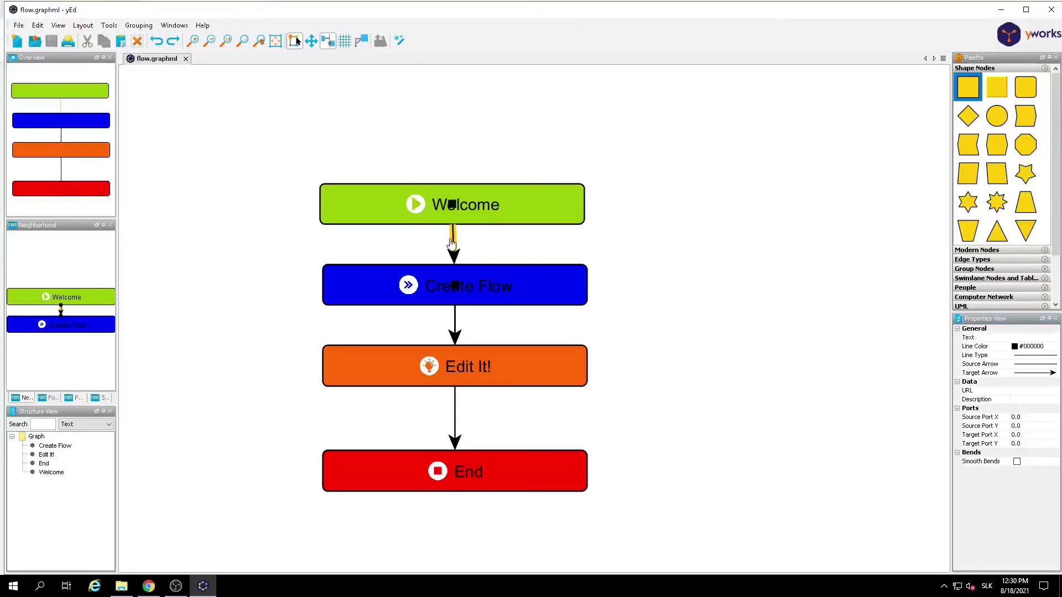
drag(567, 379, 698, 365)
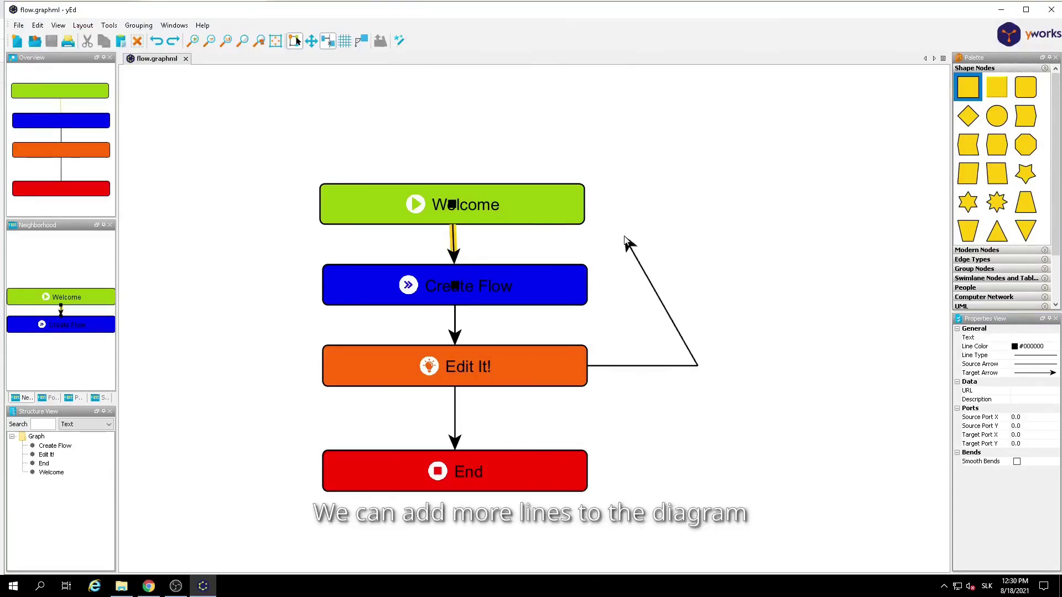
click(578, 213)
click(691, 261)
click(586, 292)
drag(608, 282, 692, 233)
click(596, 222)
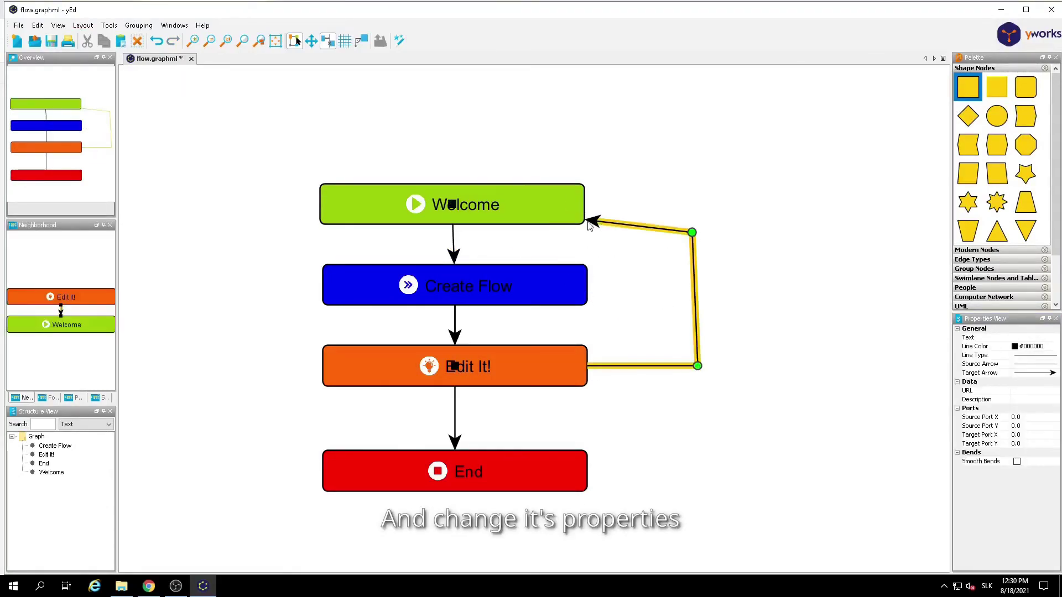
Give the new edge between Edit It! and Welcome a filled triangular source arrow and a thick solid line.
click(1042, 368)
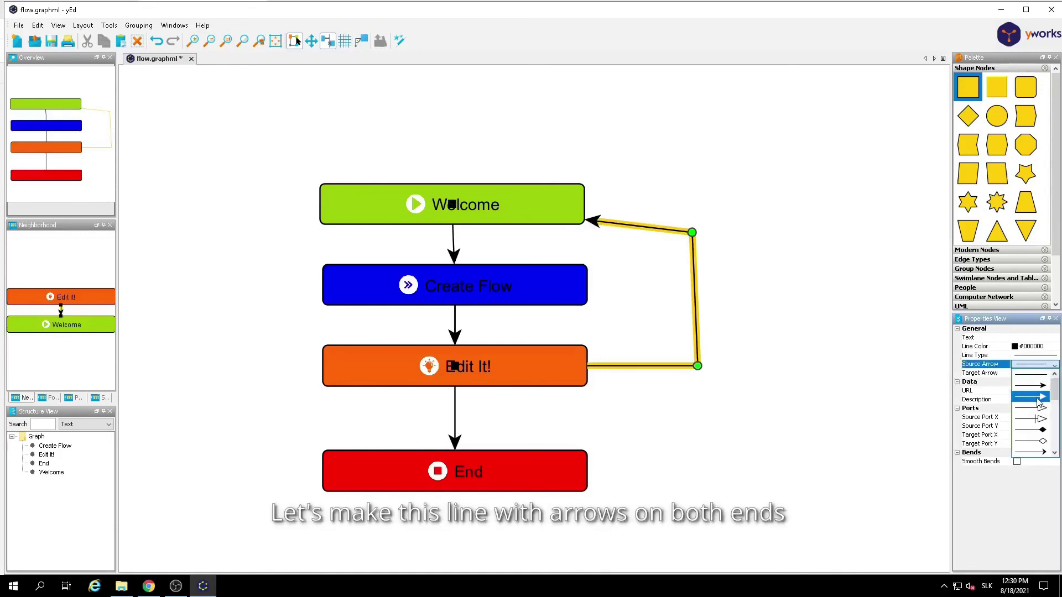
click(1039, 402)
click(1030, 355)
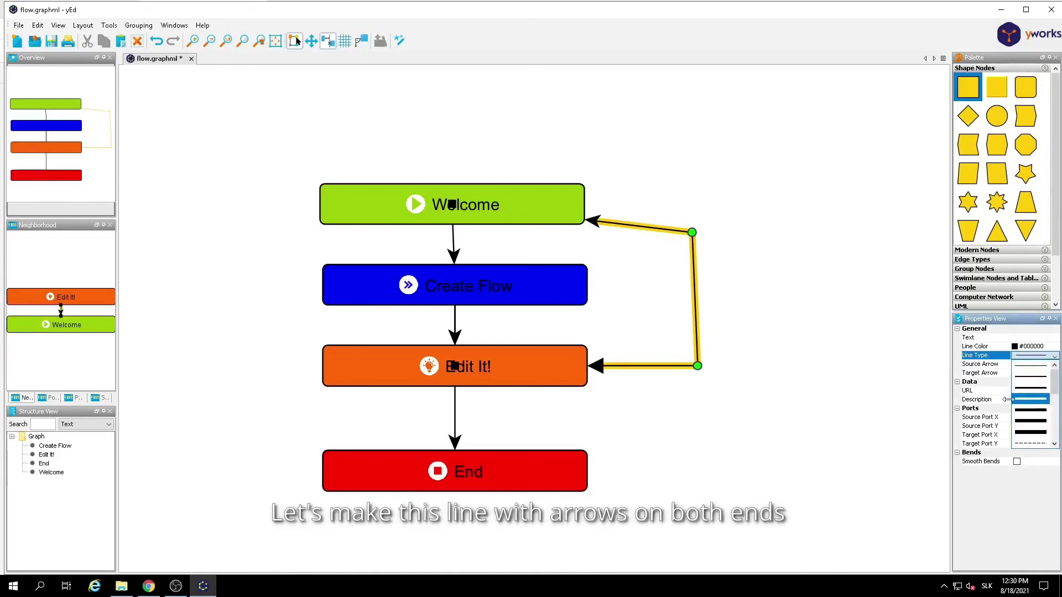
click(1030, 409)
click(611, 373)
Fill the End node with yellow (#ffff00) and reload the saved flow from the Qlik Sense sheet.
click(495, 486)
click(1014, 381)
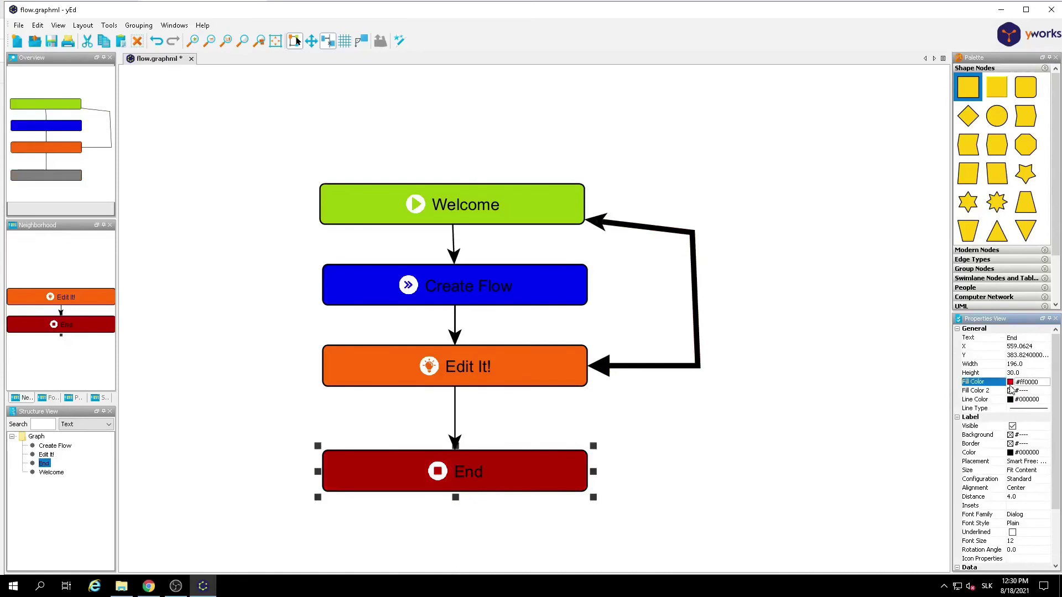
click(1008, 438)
click(776, 414)
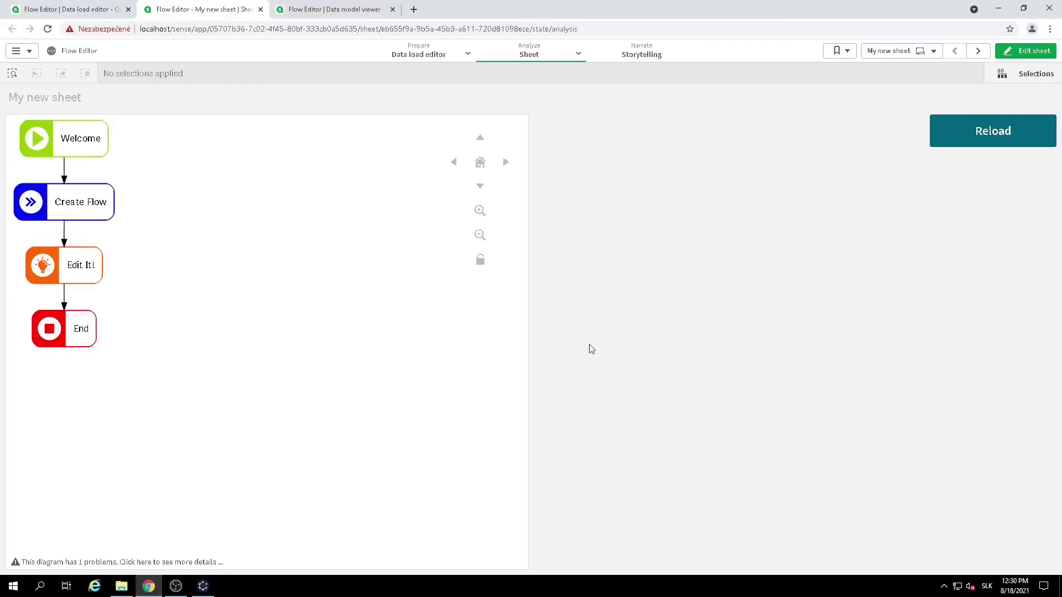
click(968, 139)
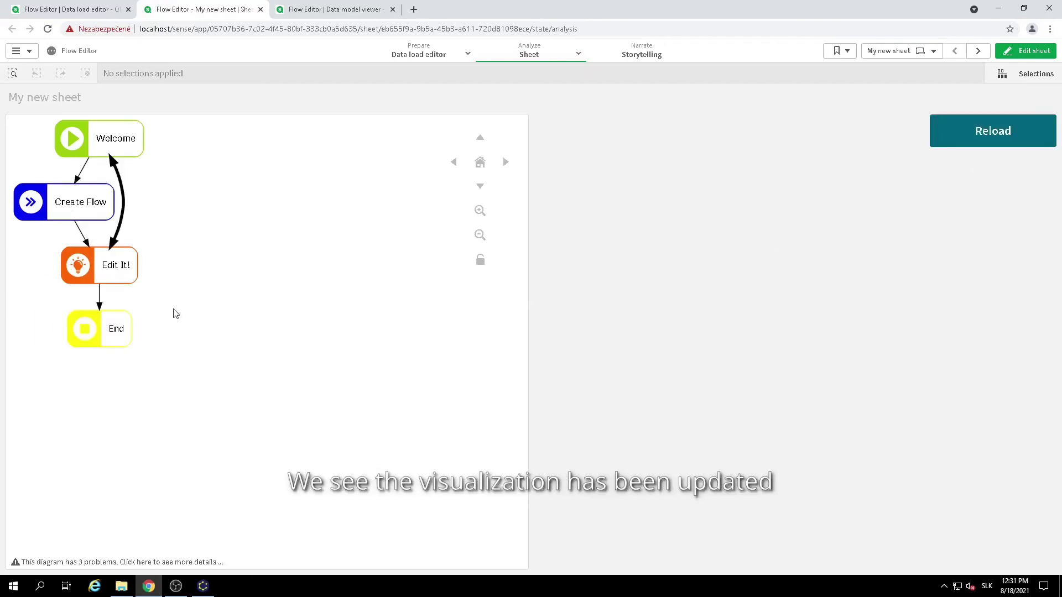
Back in yEd, delete the Create Flow, Edit It! and Welcome nodes with their edges.
click(204, 585)
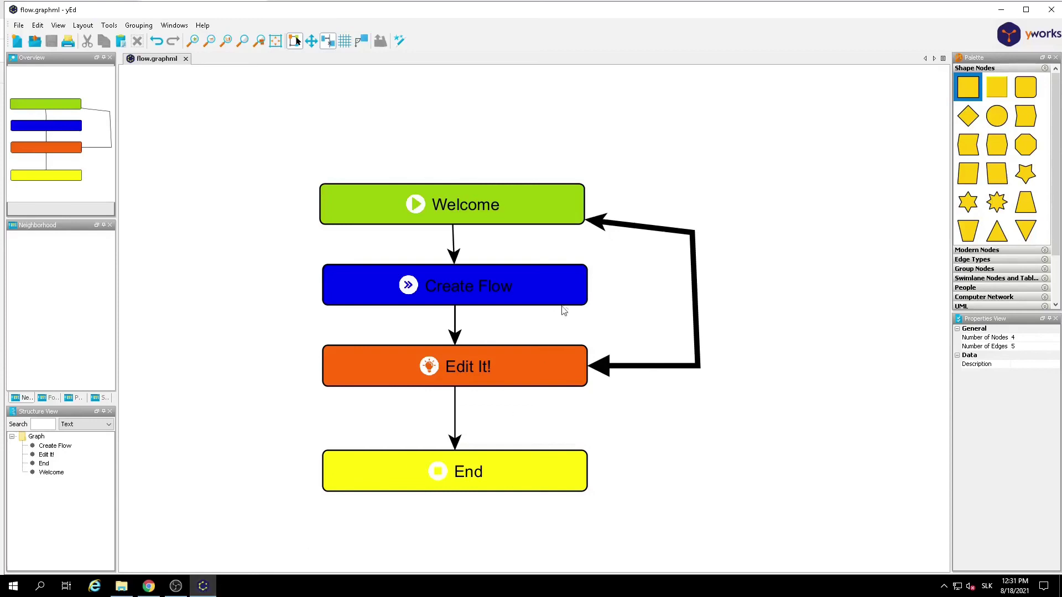
drag(230, 269, 791, 390)
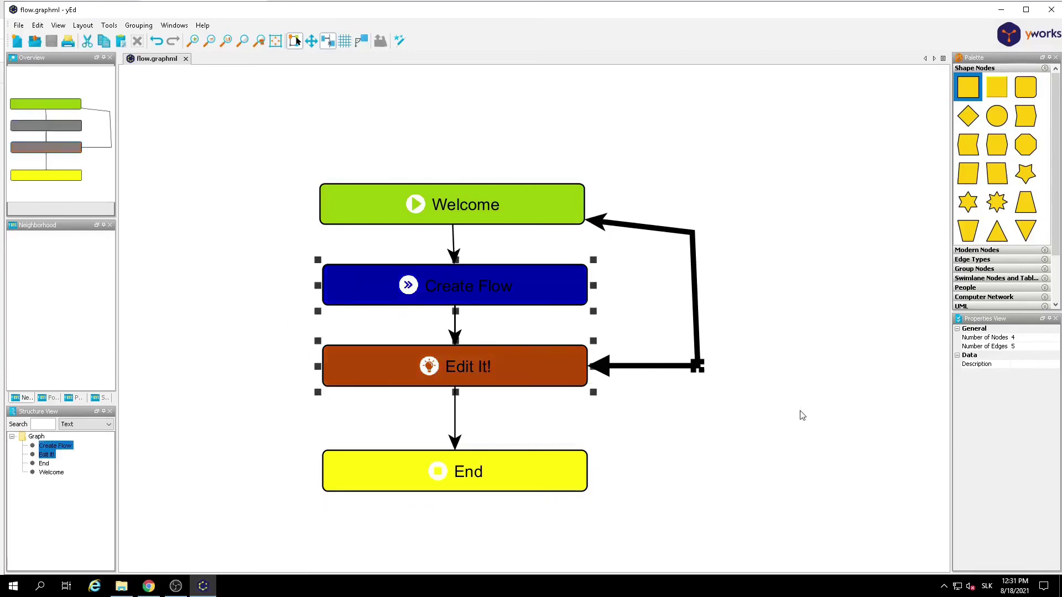
key(Delete)
drag(303, 158, 666, 304)
key(Delete)
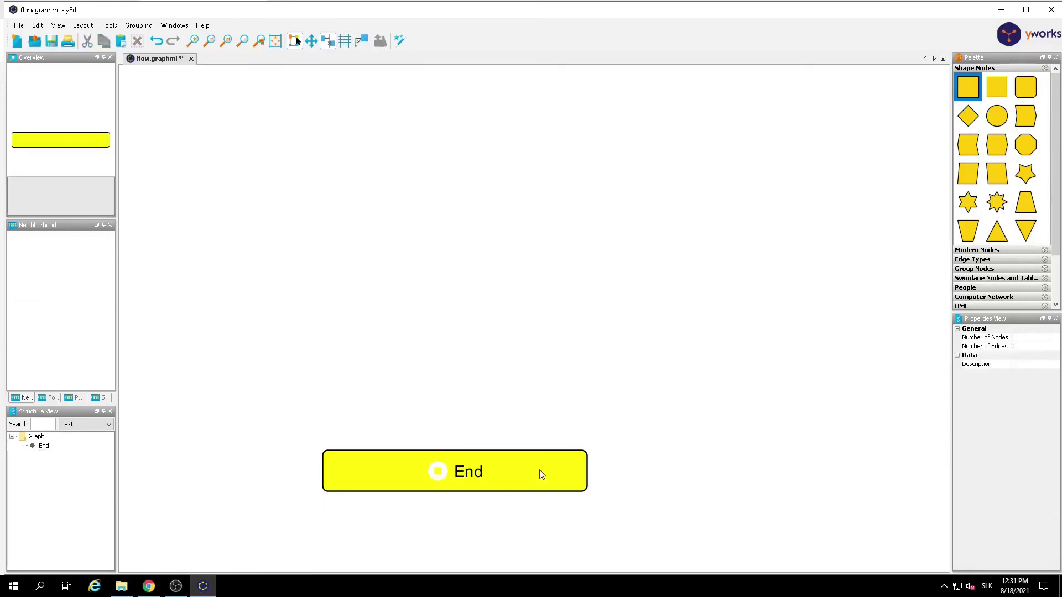
Change the End node's label to "Thank you".
click(483, 477)
double_click(483, 477)
text(T)
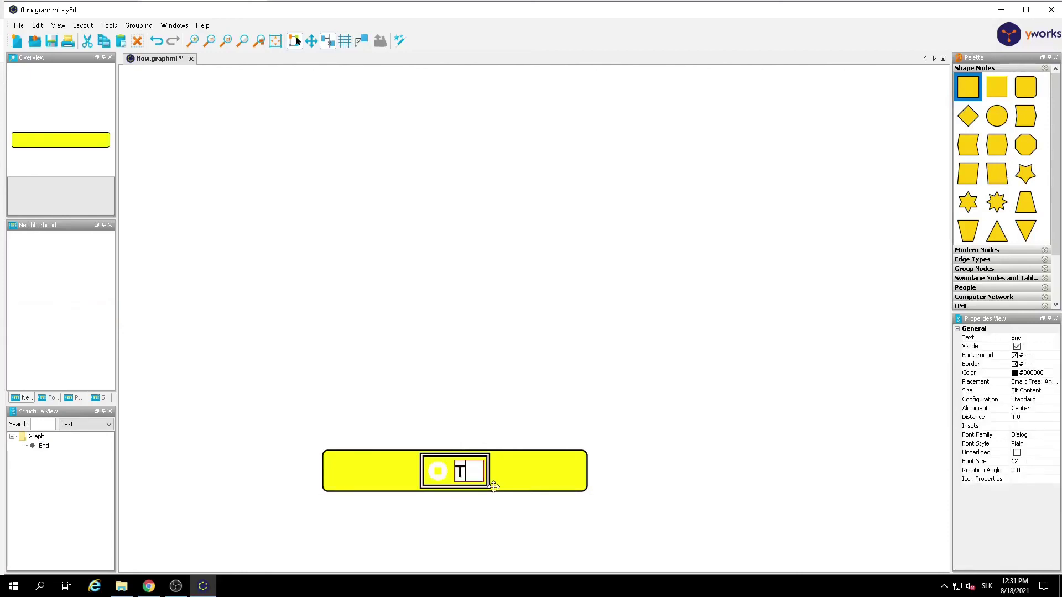
text(hank you)
key(Return)
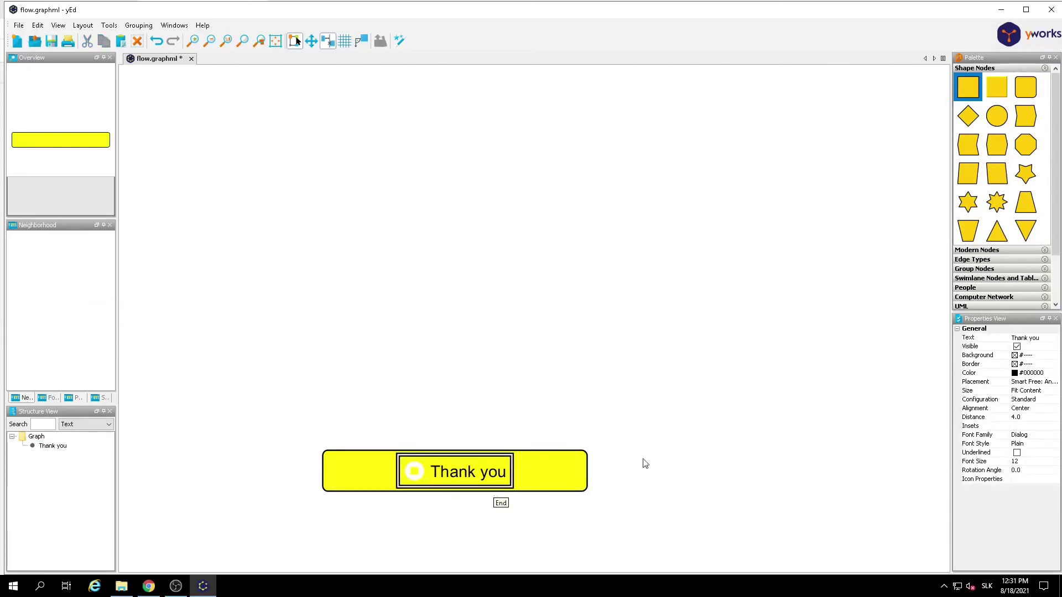
click(587, 491)
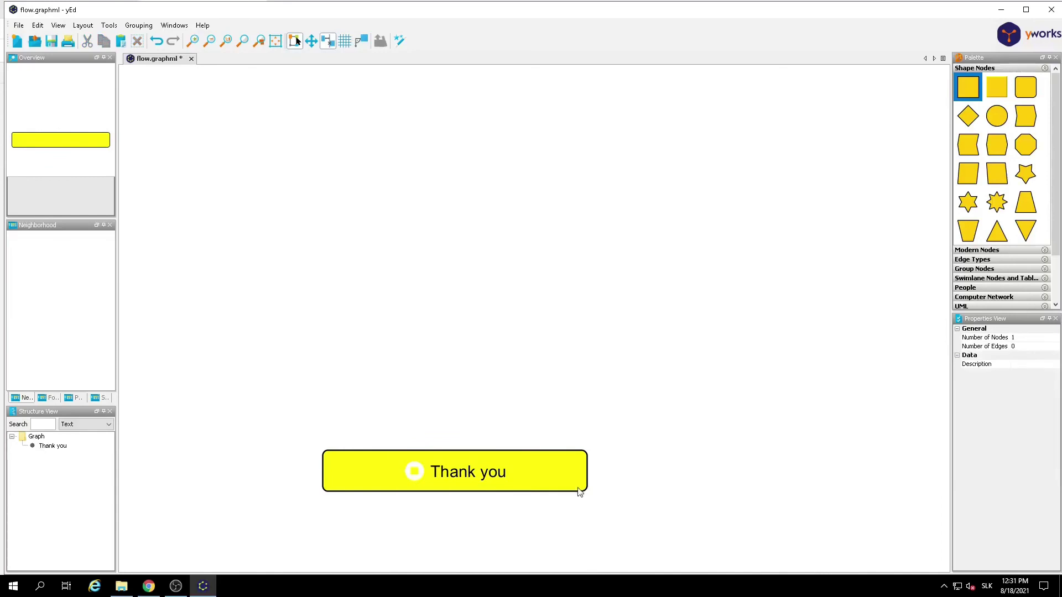
Select the Thank you node.
click(543, 473)
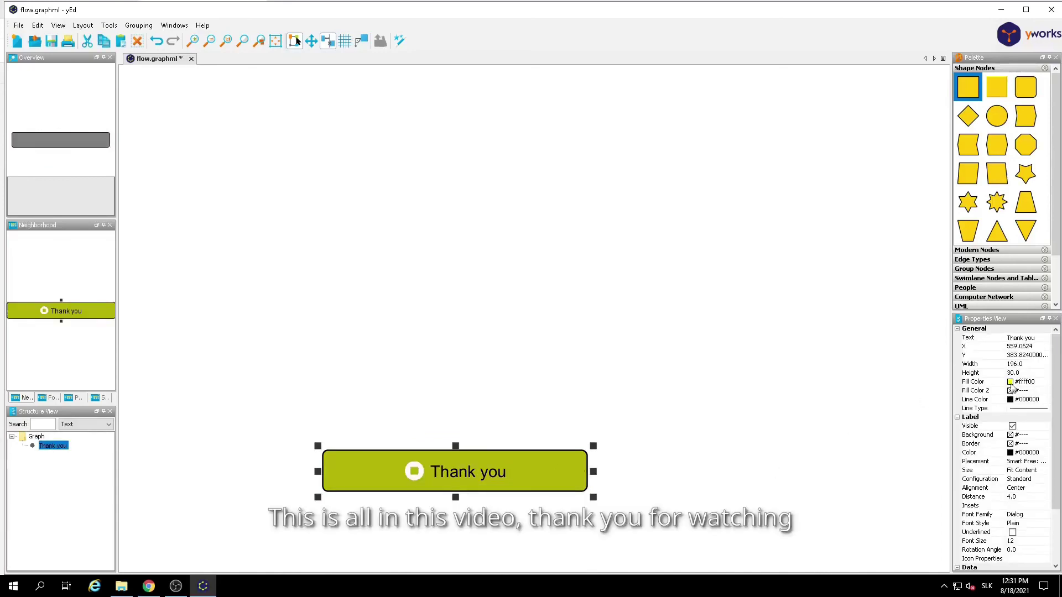